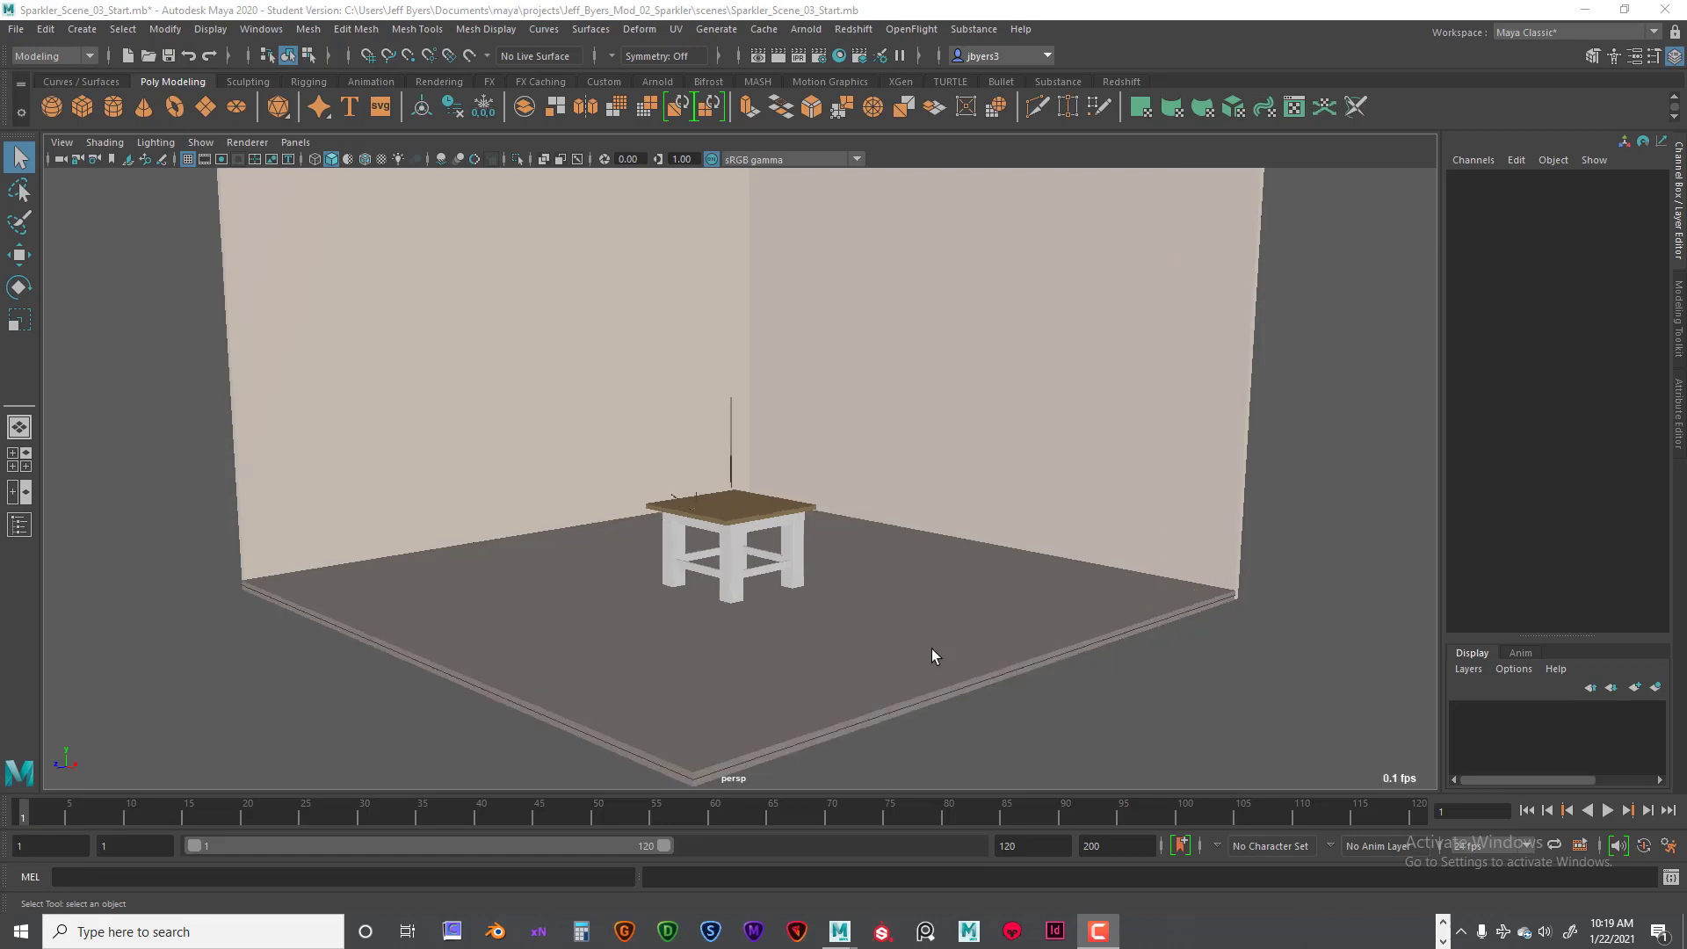
Step: Examine the room, the table and the sparklers from several angles and distances
alt+drag(973, 625, 935, 613)
alt+middle_drag(935, 613, 934, 542)
alt+drag(933, 541, 958, 572)
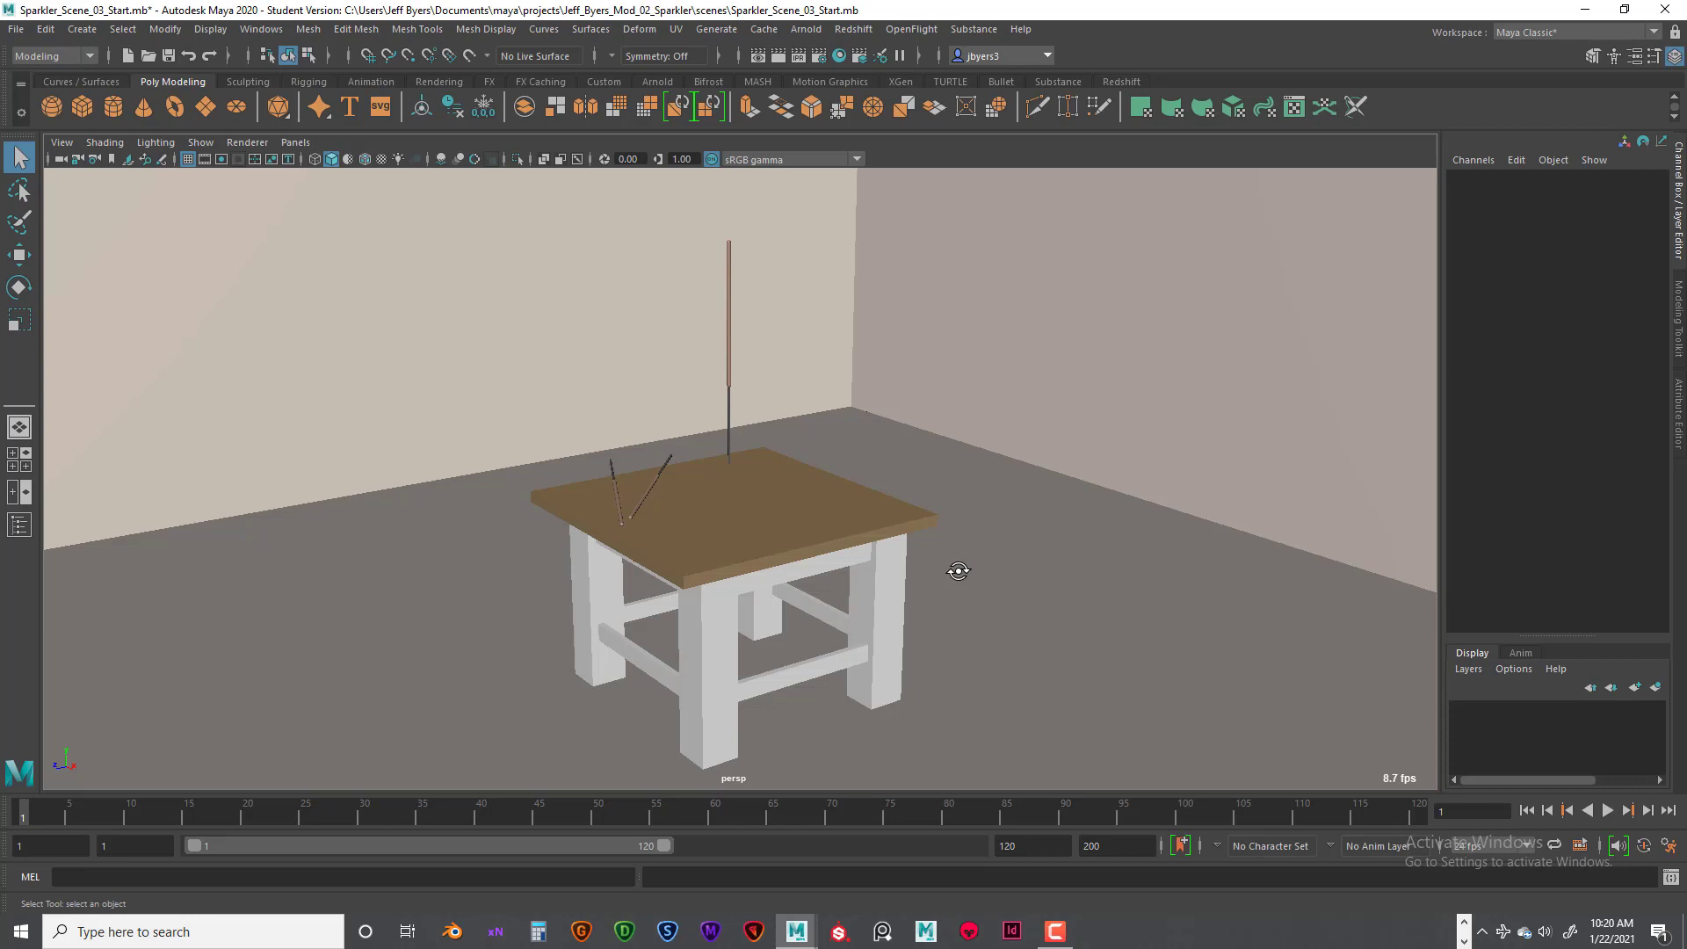
alt+drag(958, 571, 915, 531)
scroll(918, 560, down, 10)
scroll(1014, 555, down, 8)
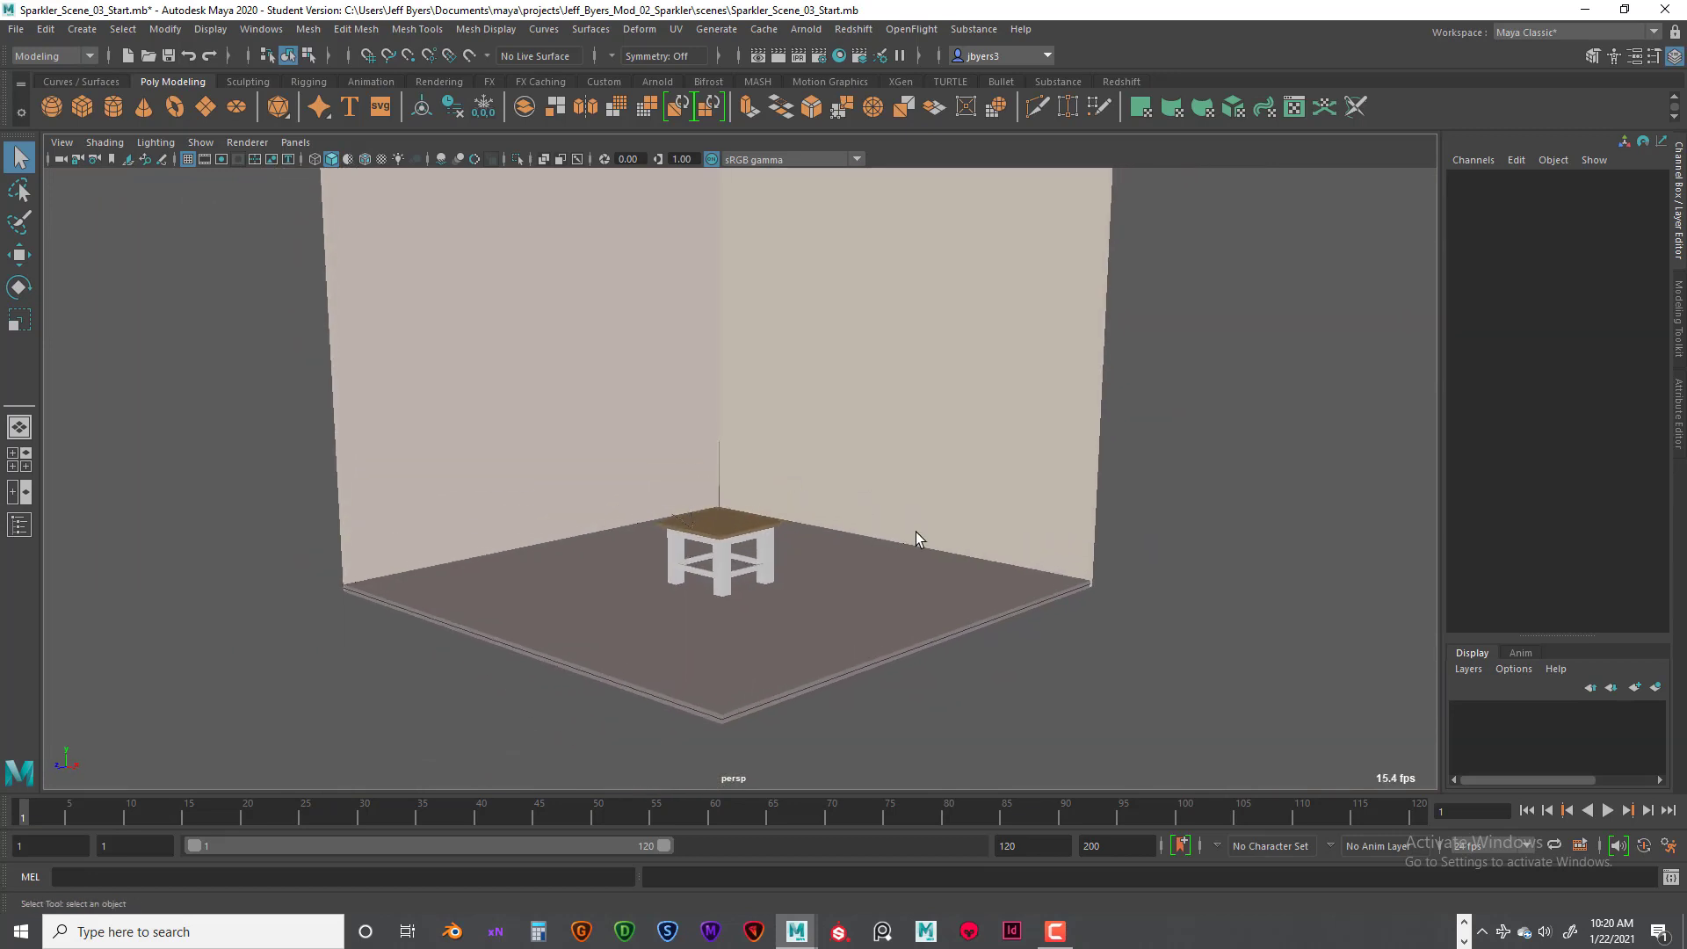
alt+middle_drag(915, 531, 862, 511)
scroll(793, 572, down, 3)
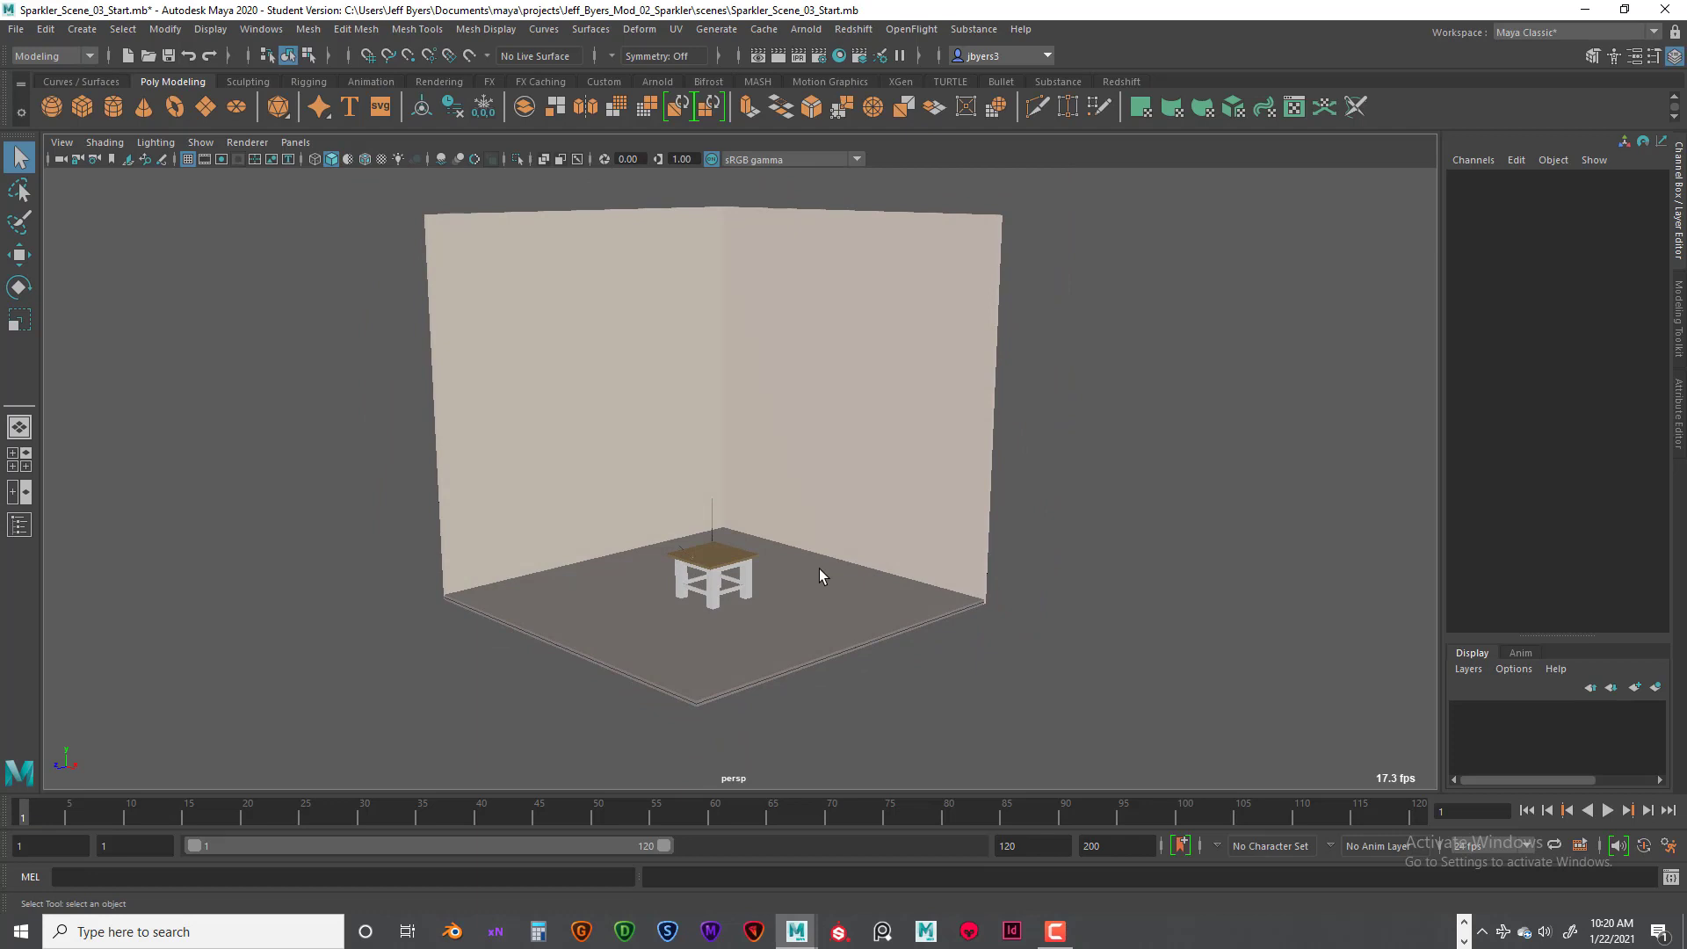
Step: Open the new material assignment for the floor and move its window clear of the table
click(819, 603)
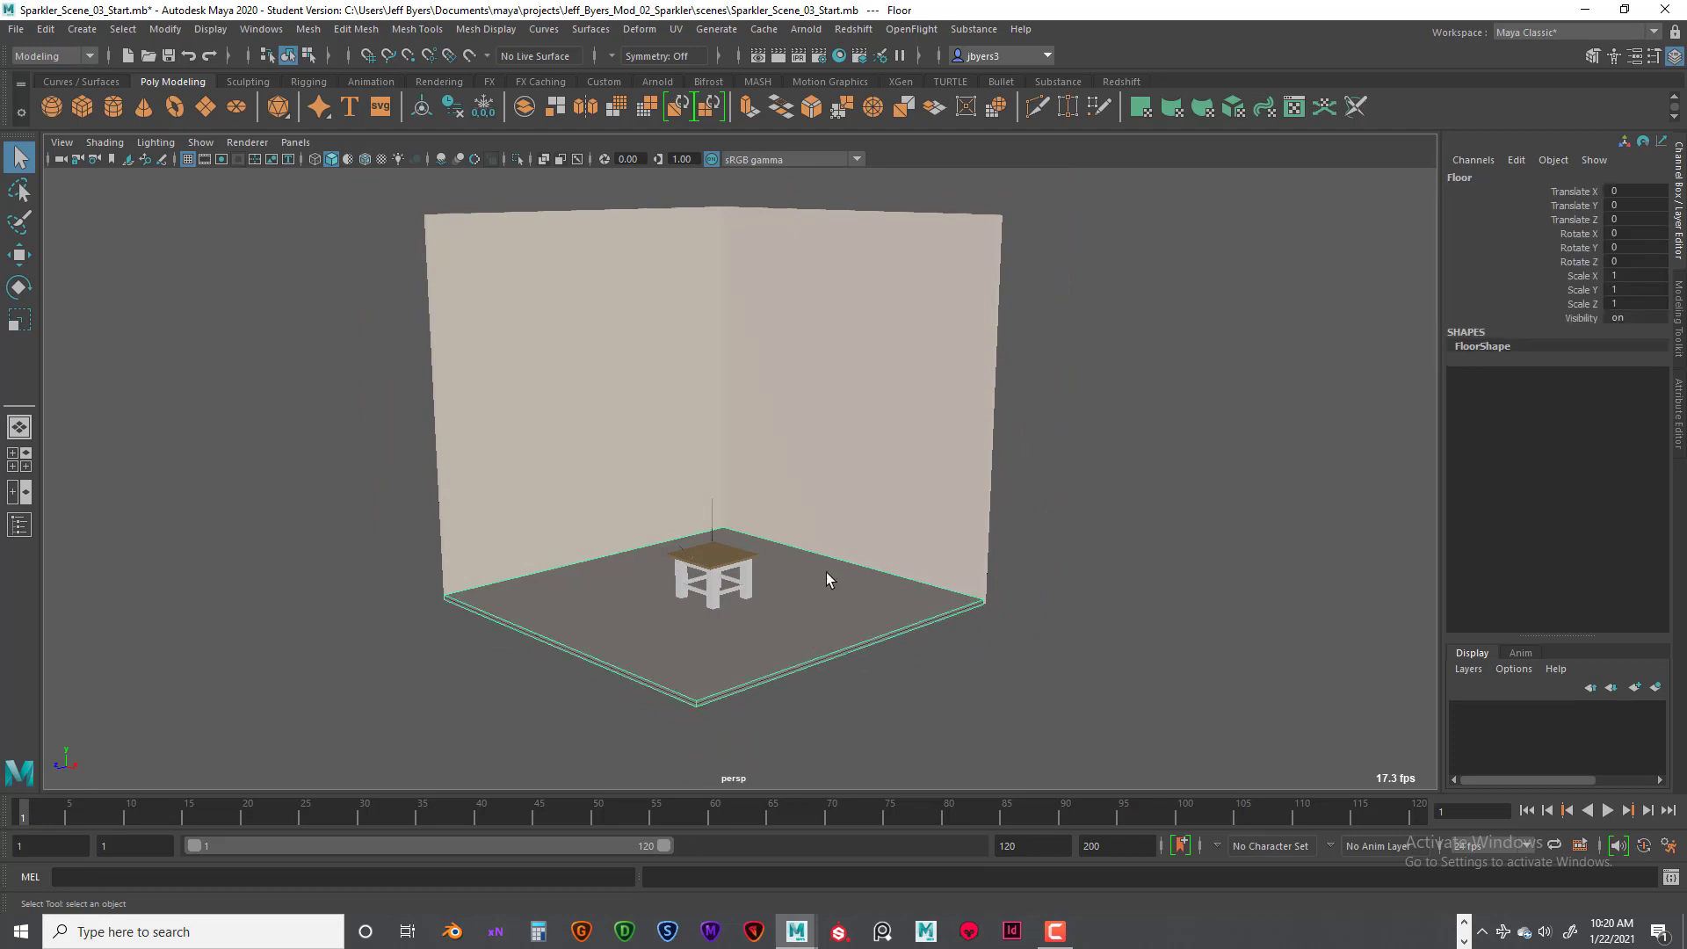
right_click(840, 594)
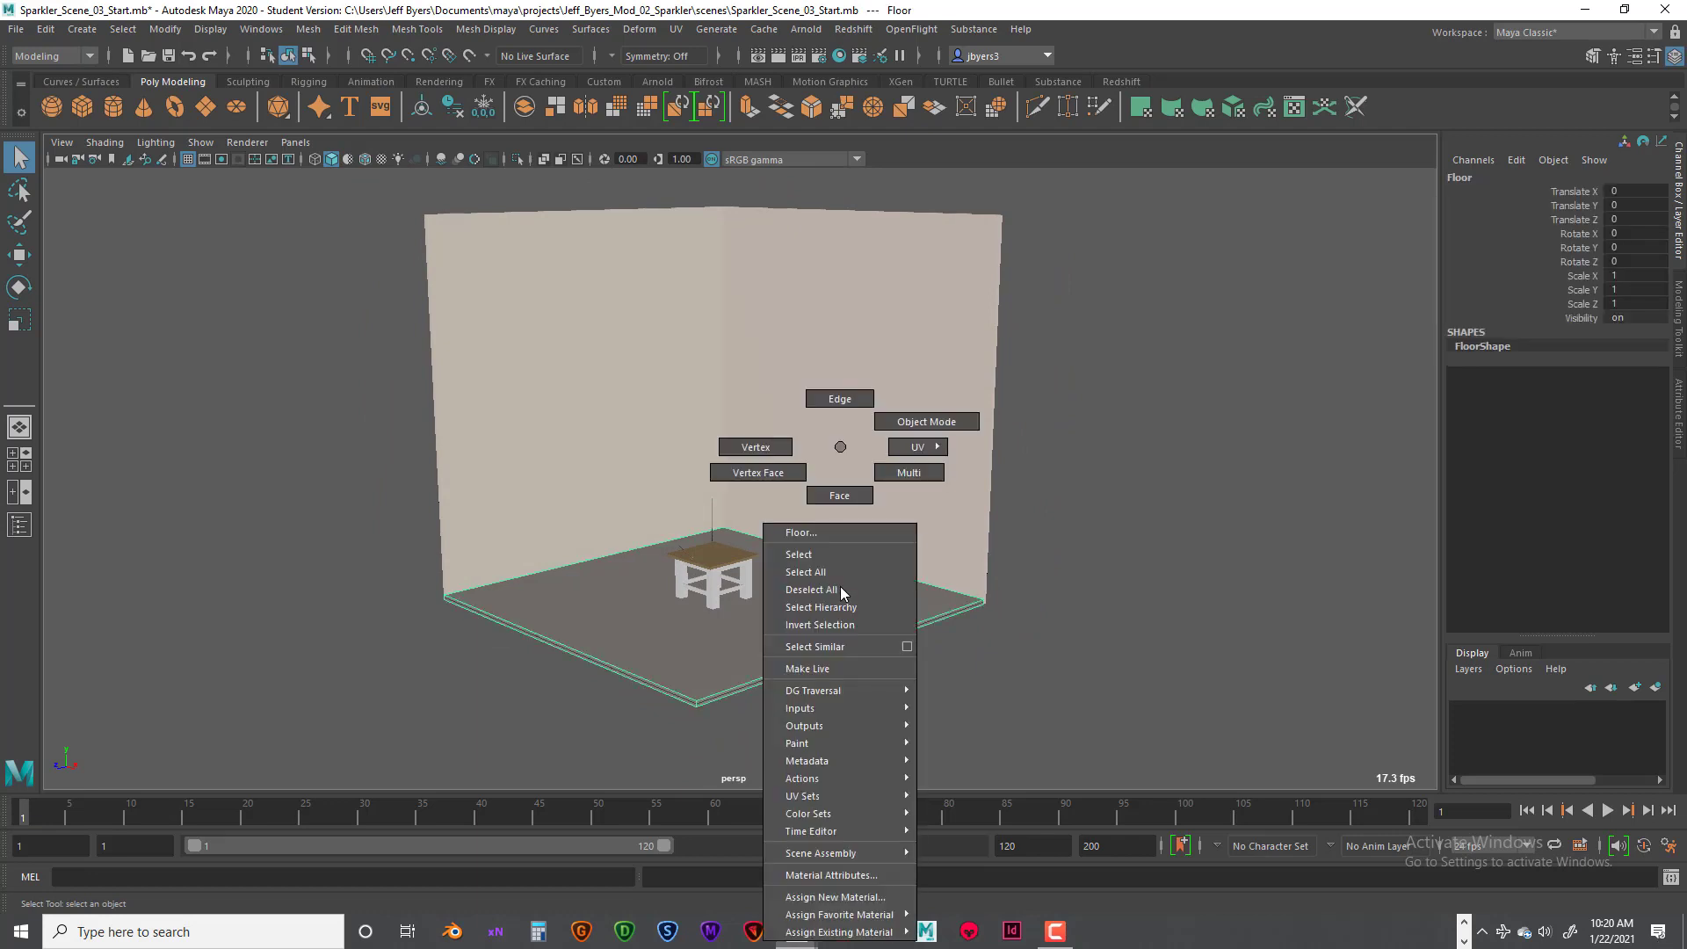
click(859, 897)
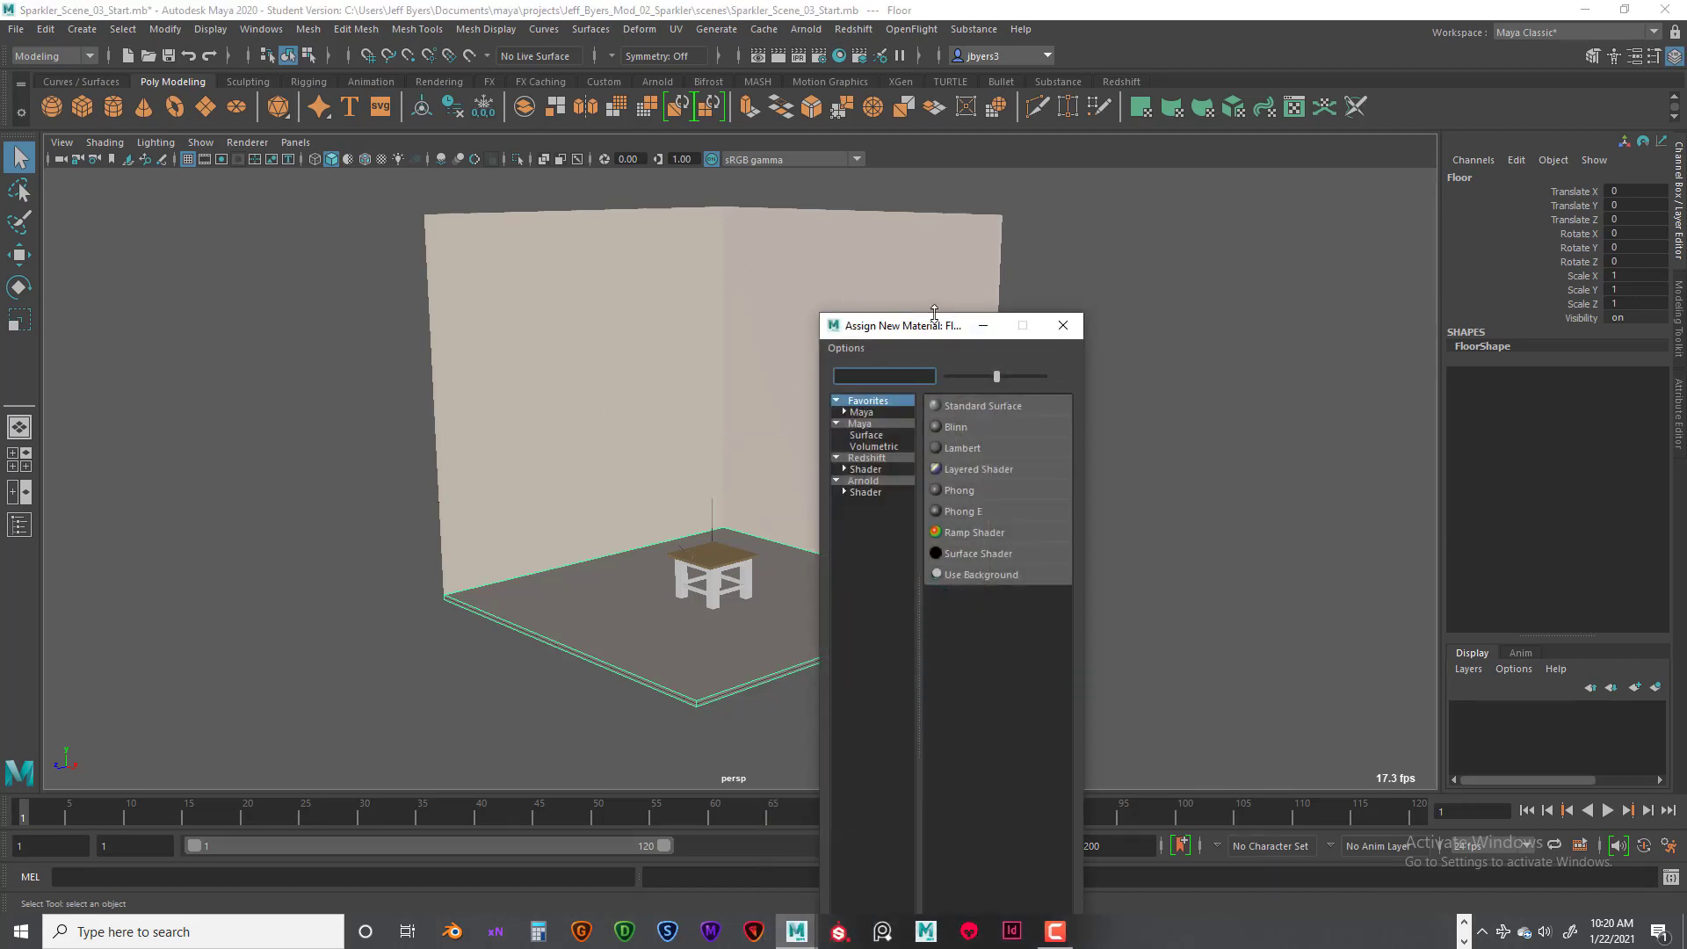
drag(934, 325, 1144, 303)
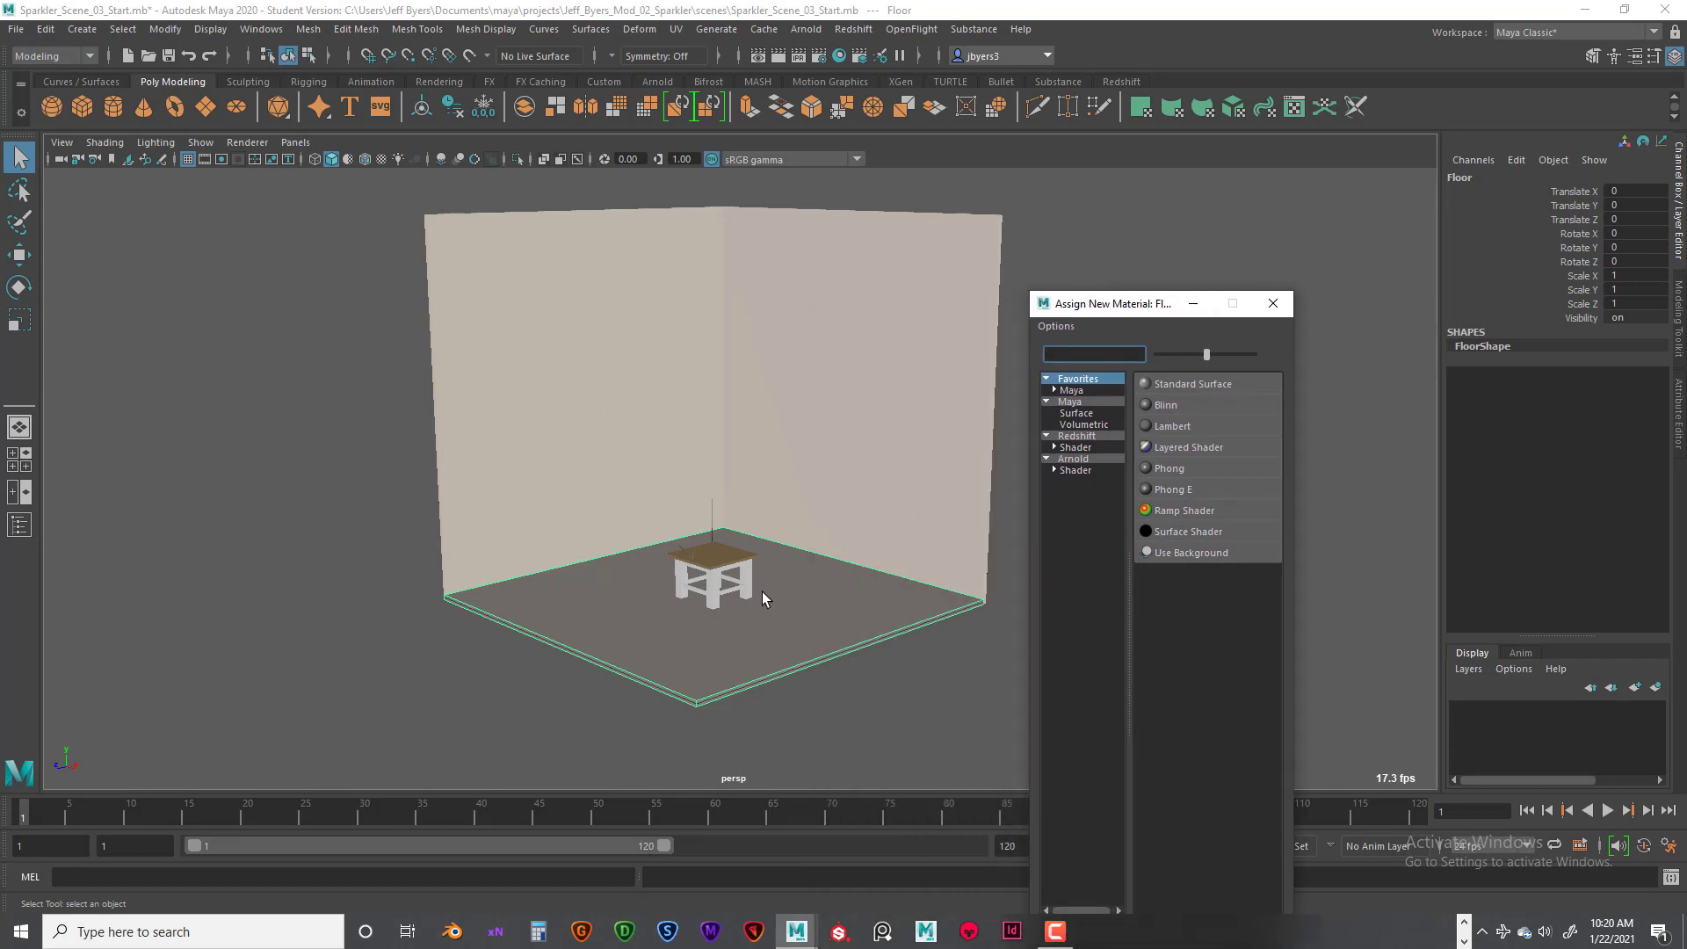
Step: Examine the table top, the sparklers and the surrounding floor from both close and wide viewpoints
scroll(762, 592, up, 3)
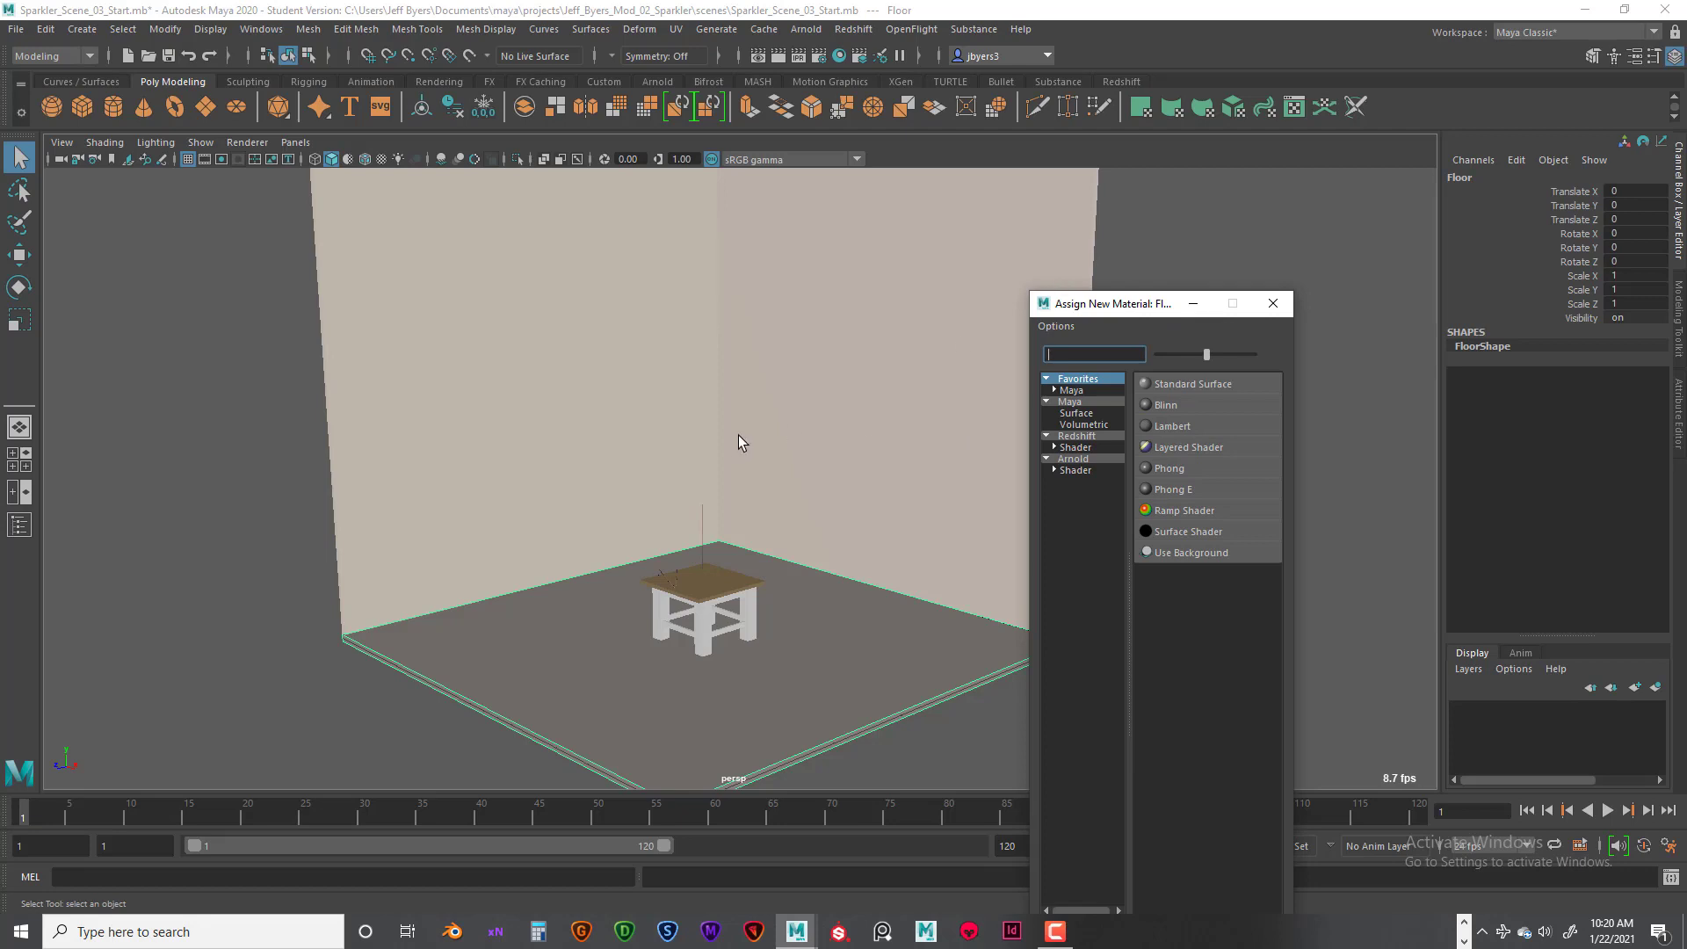
alt+right_drag(738, 435, 827, 437)
alt+middle_drag(827, 437, 794, 287)
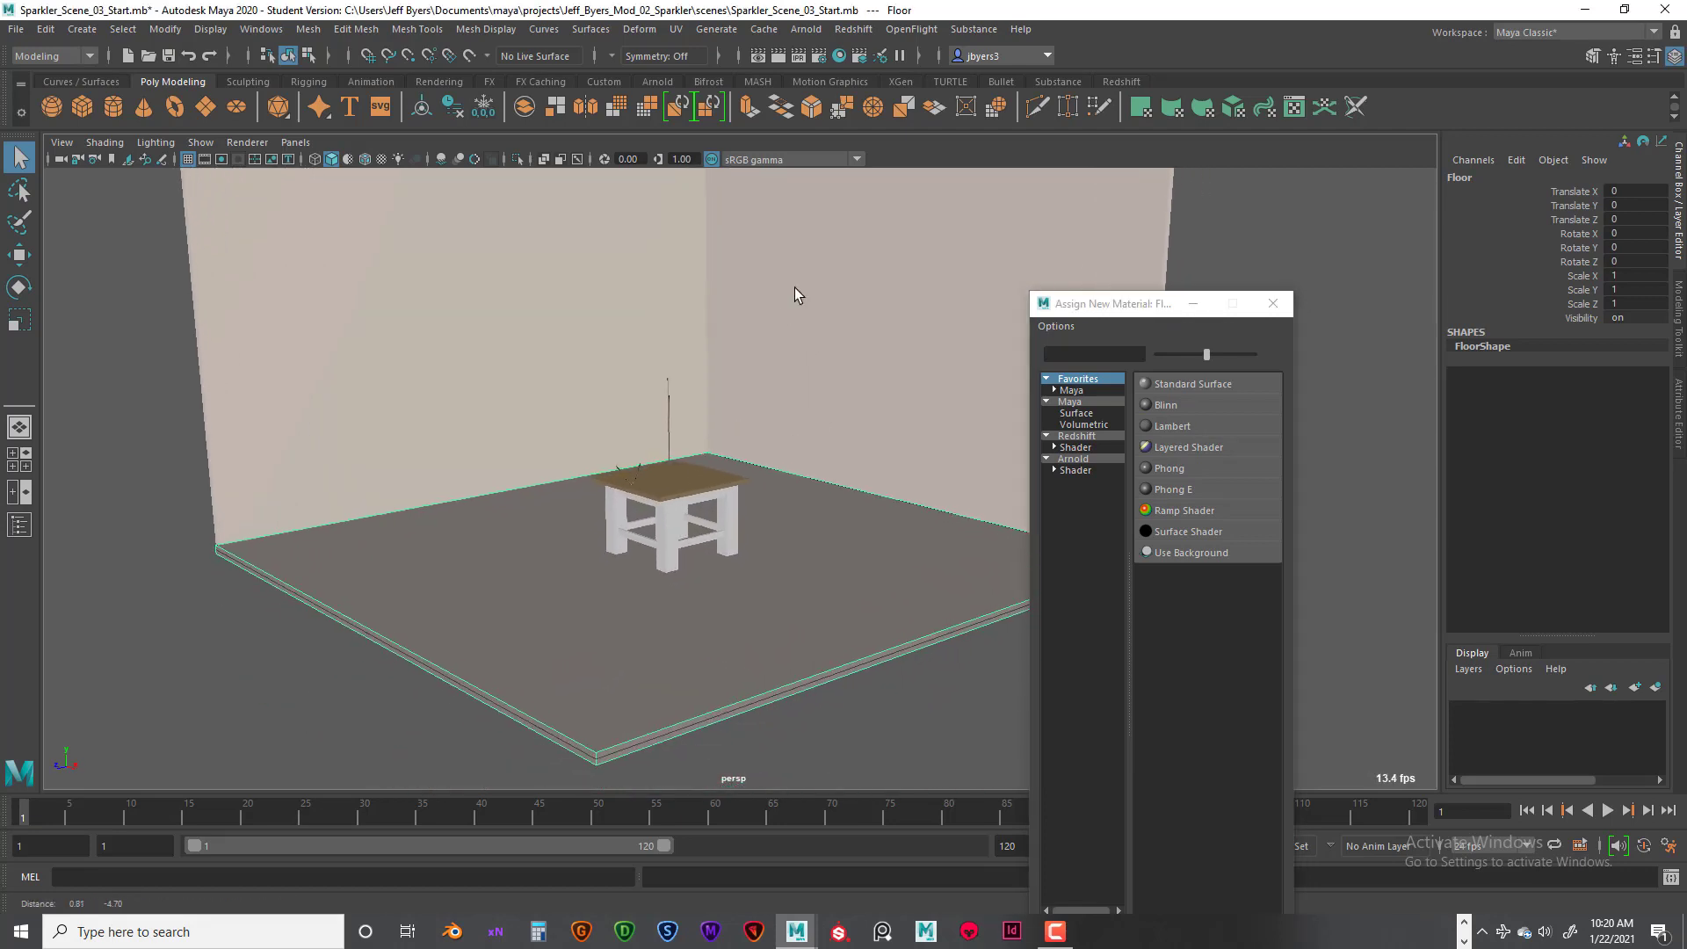
alt+right_drag(797, 294, 832, 339)
alt+drag(832, 339, 828, 346)
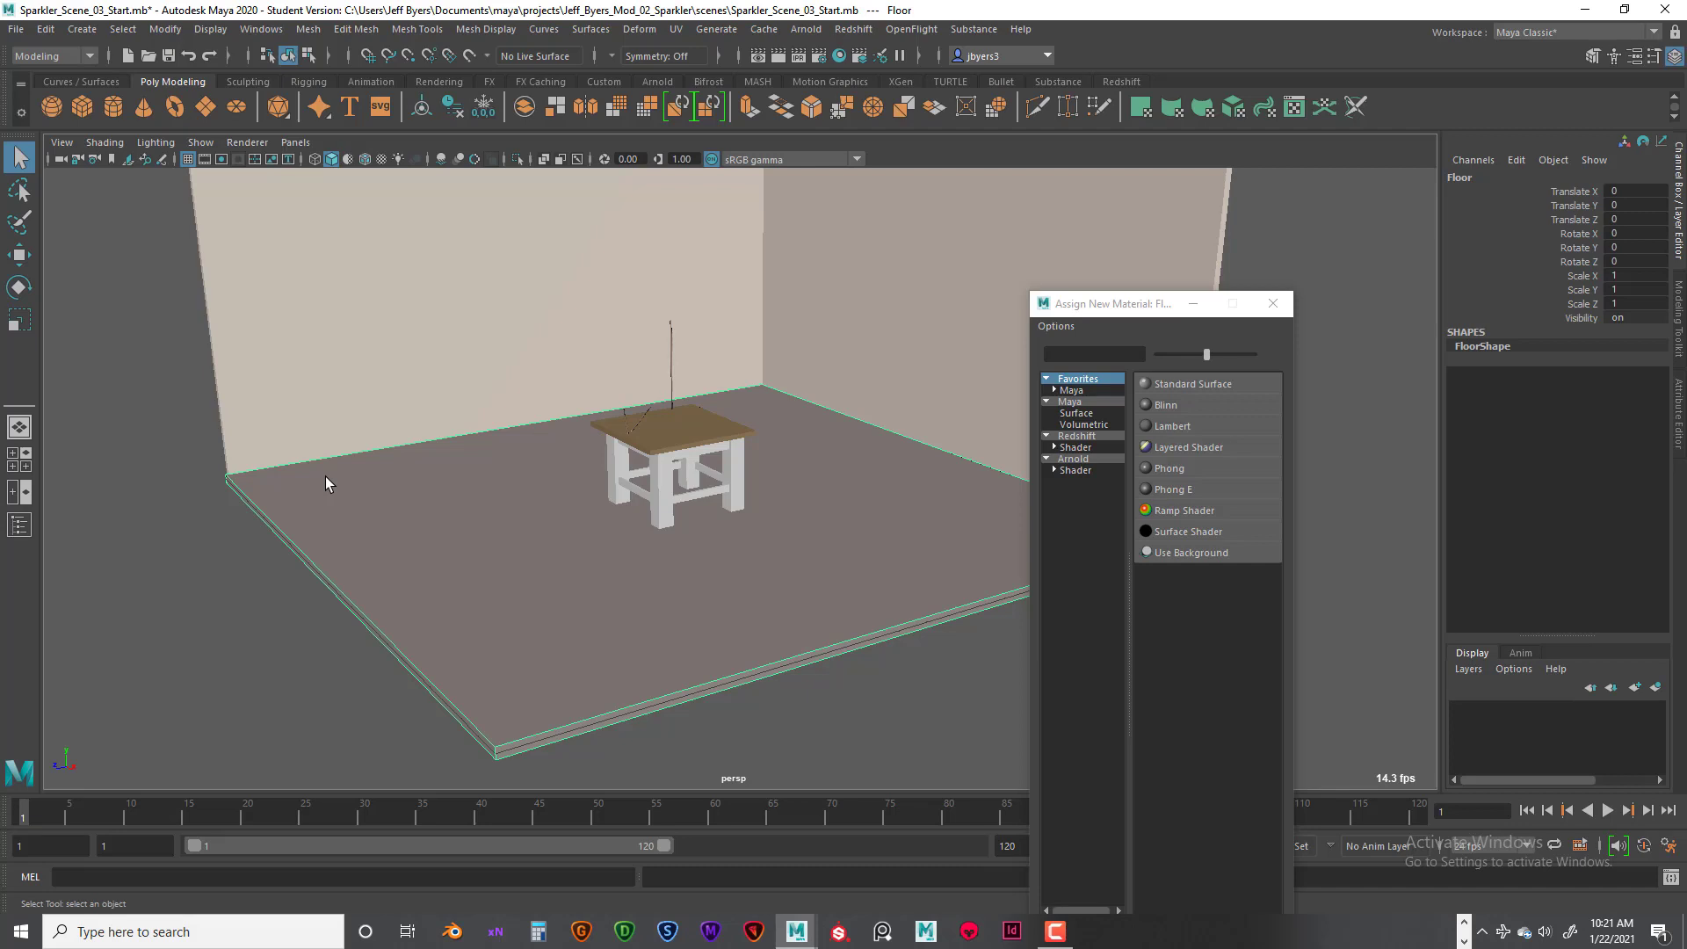
alt+drag(526, 535, 733, 537)
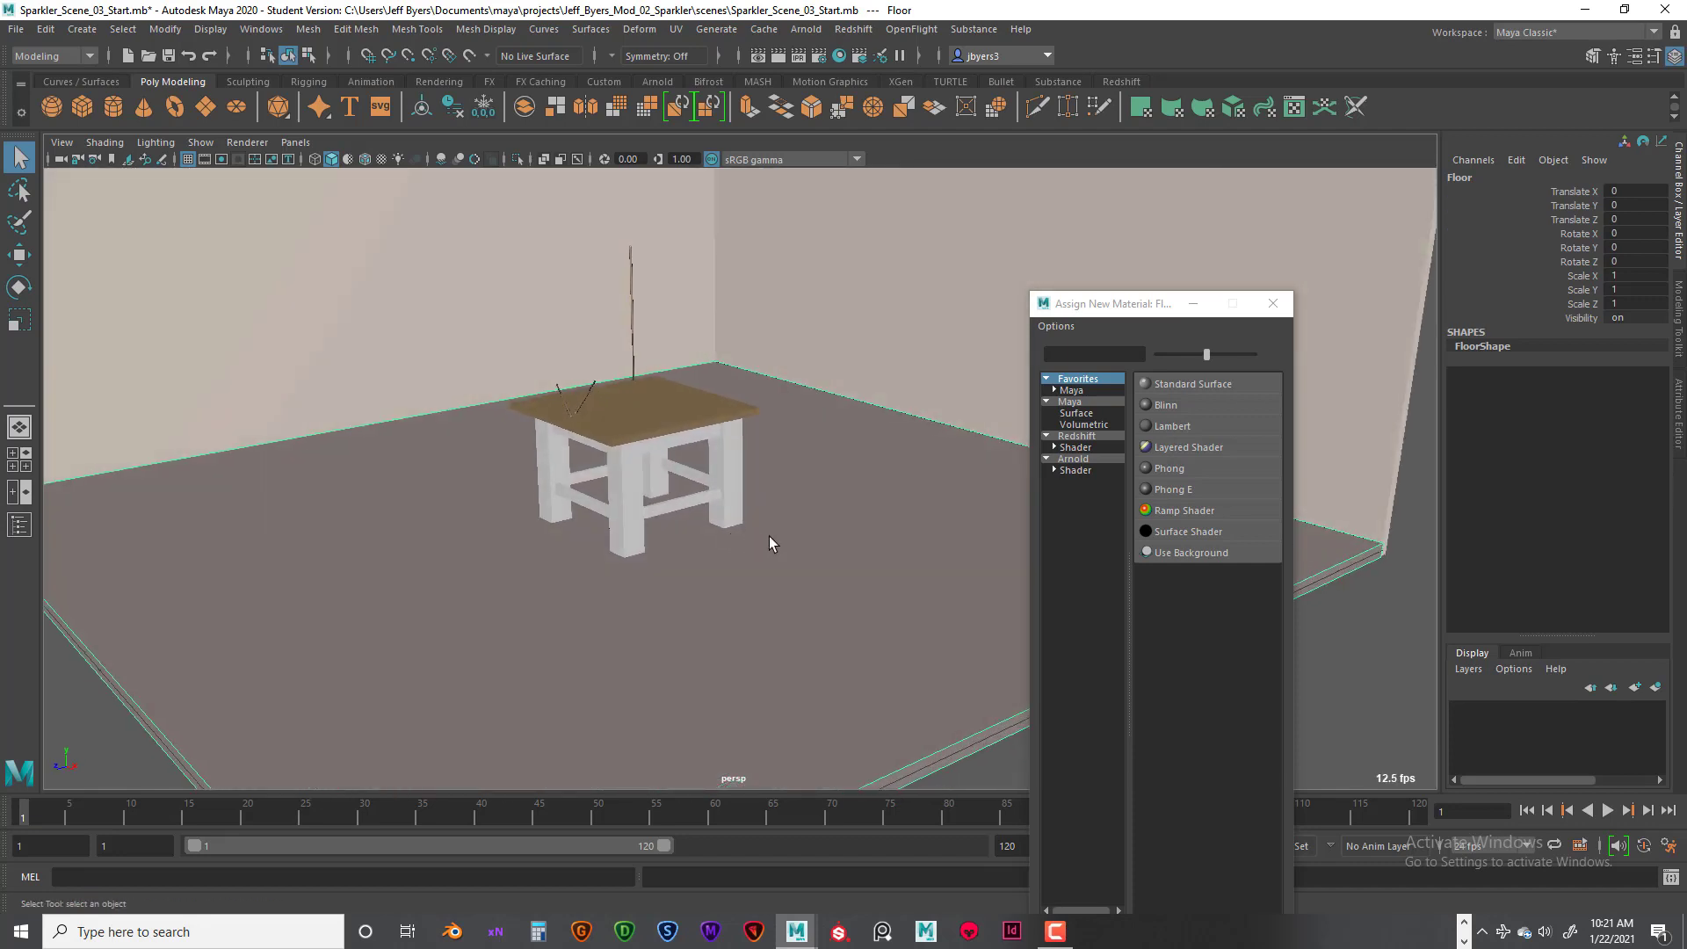
alt+right_drag(767, 535, 531, 543)
alt+middle_drag(558, 519, 559, 478)
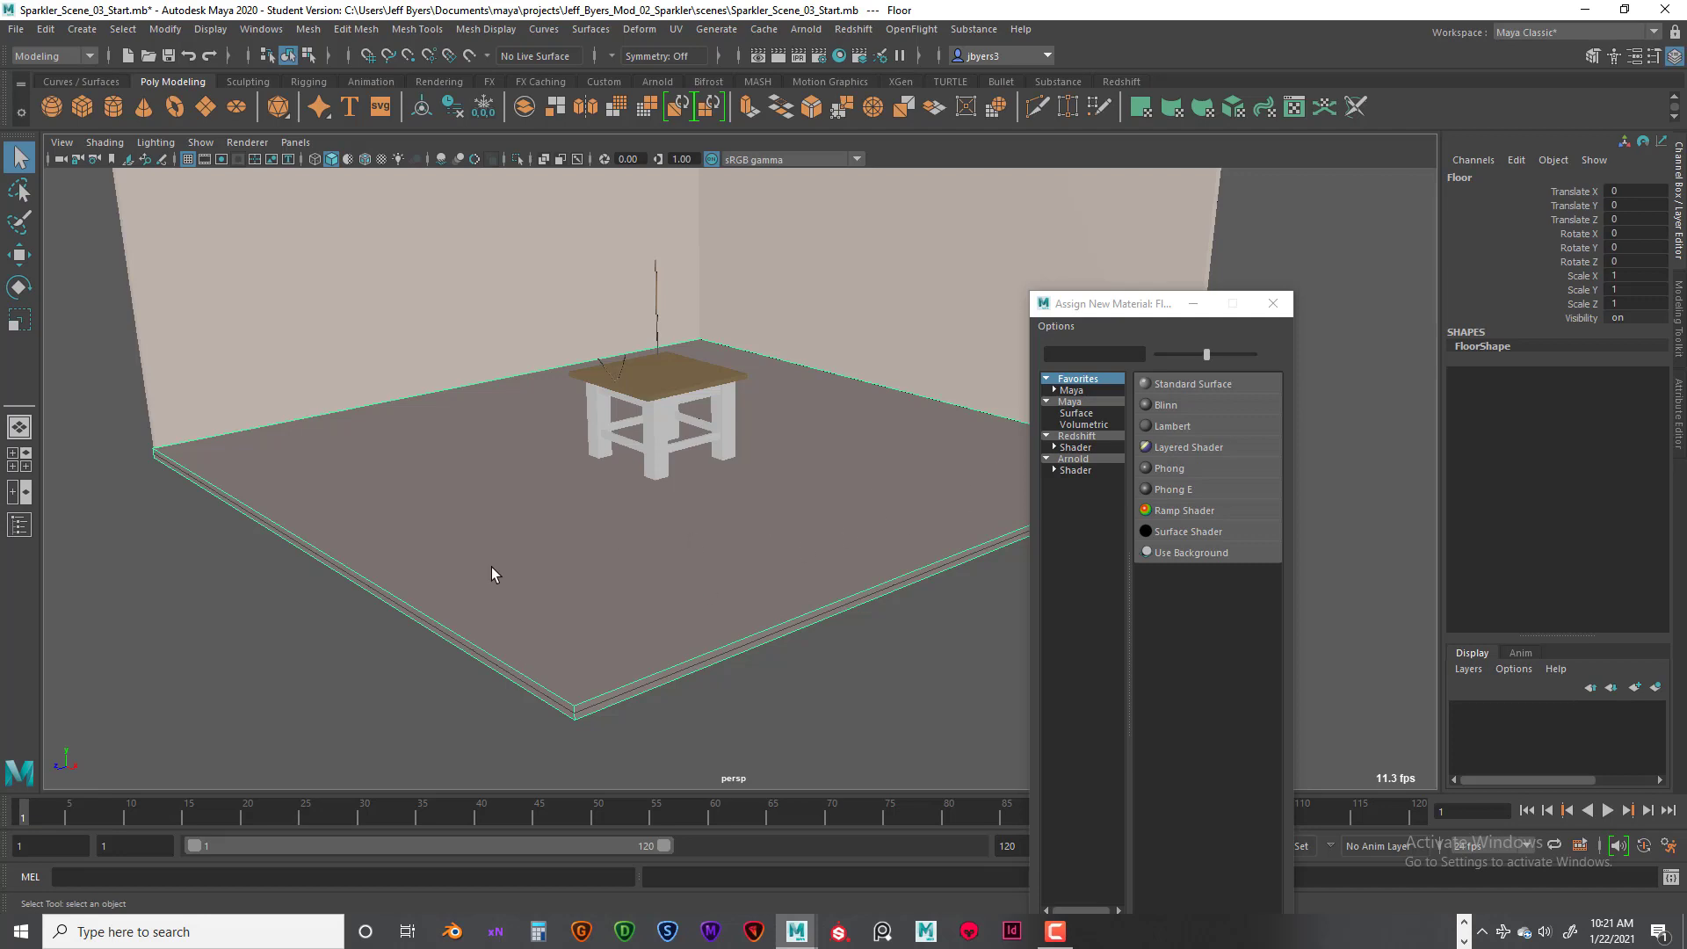
alt+right_drag(576, 572, 638, 544)
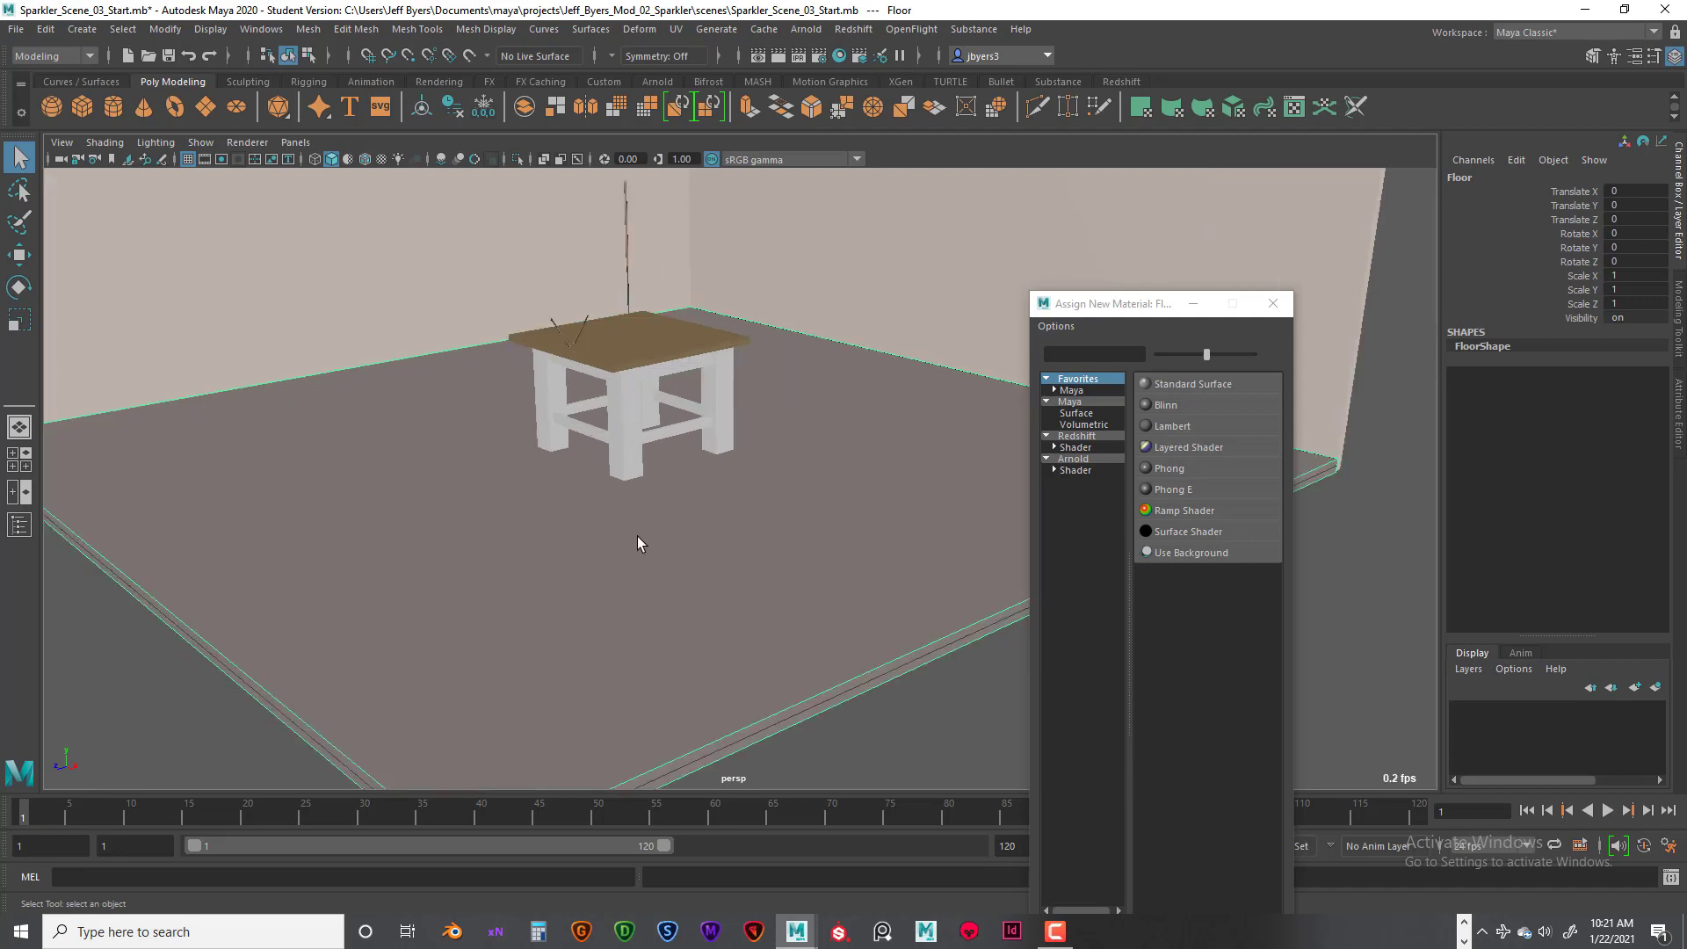
alt+middle_drag(661, 507, 647, 531)
alt+drag(647, 532, 778, 605)
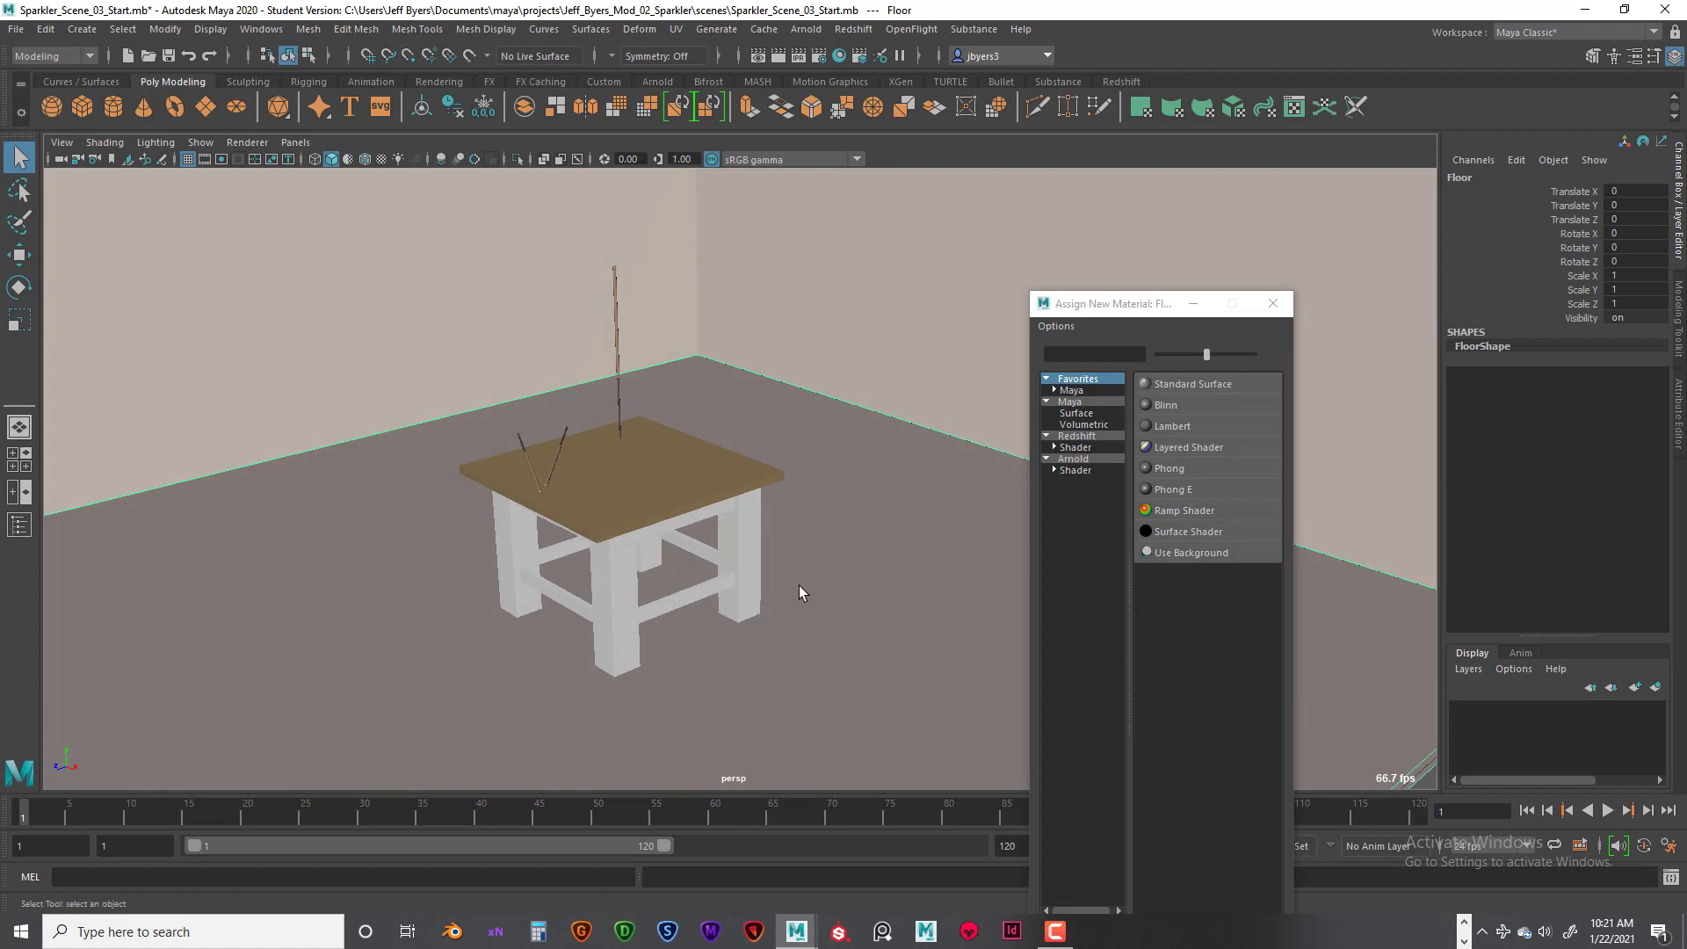
mouse_move(828, 540)
alt+mouse_down()
mouse_move(794, 518)
mouse_move(847, 524)
alt+mouse_up()
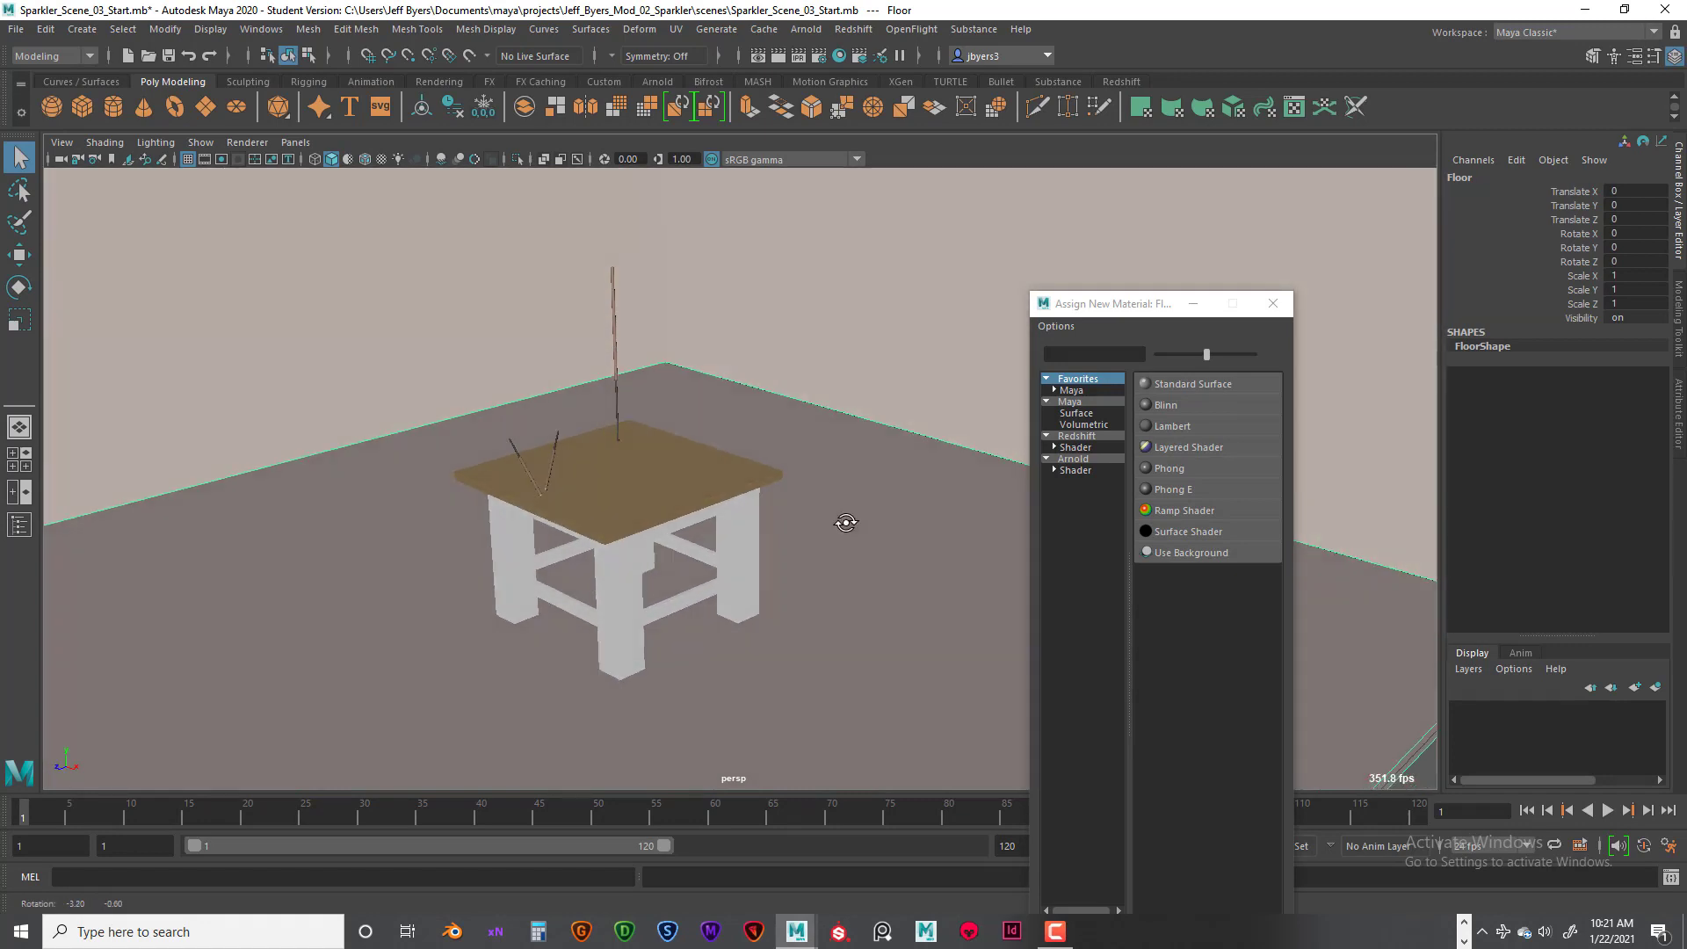
alt+middle_drag(827, 469, 858, 554)
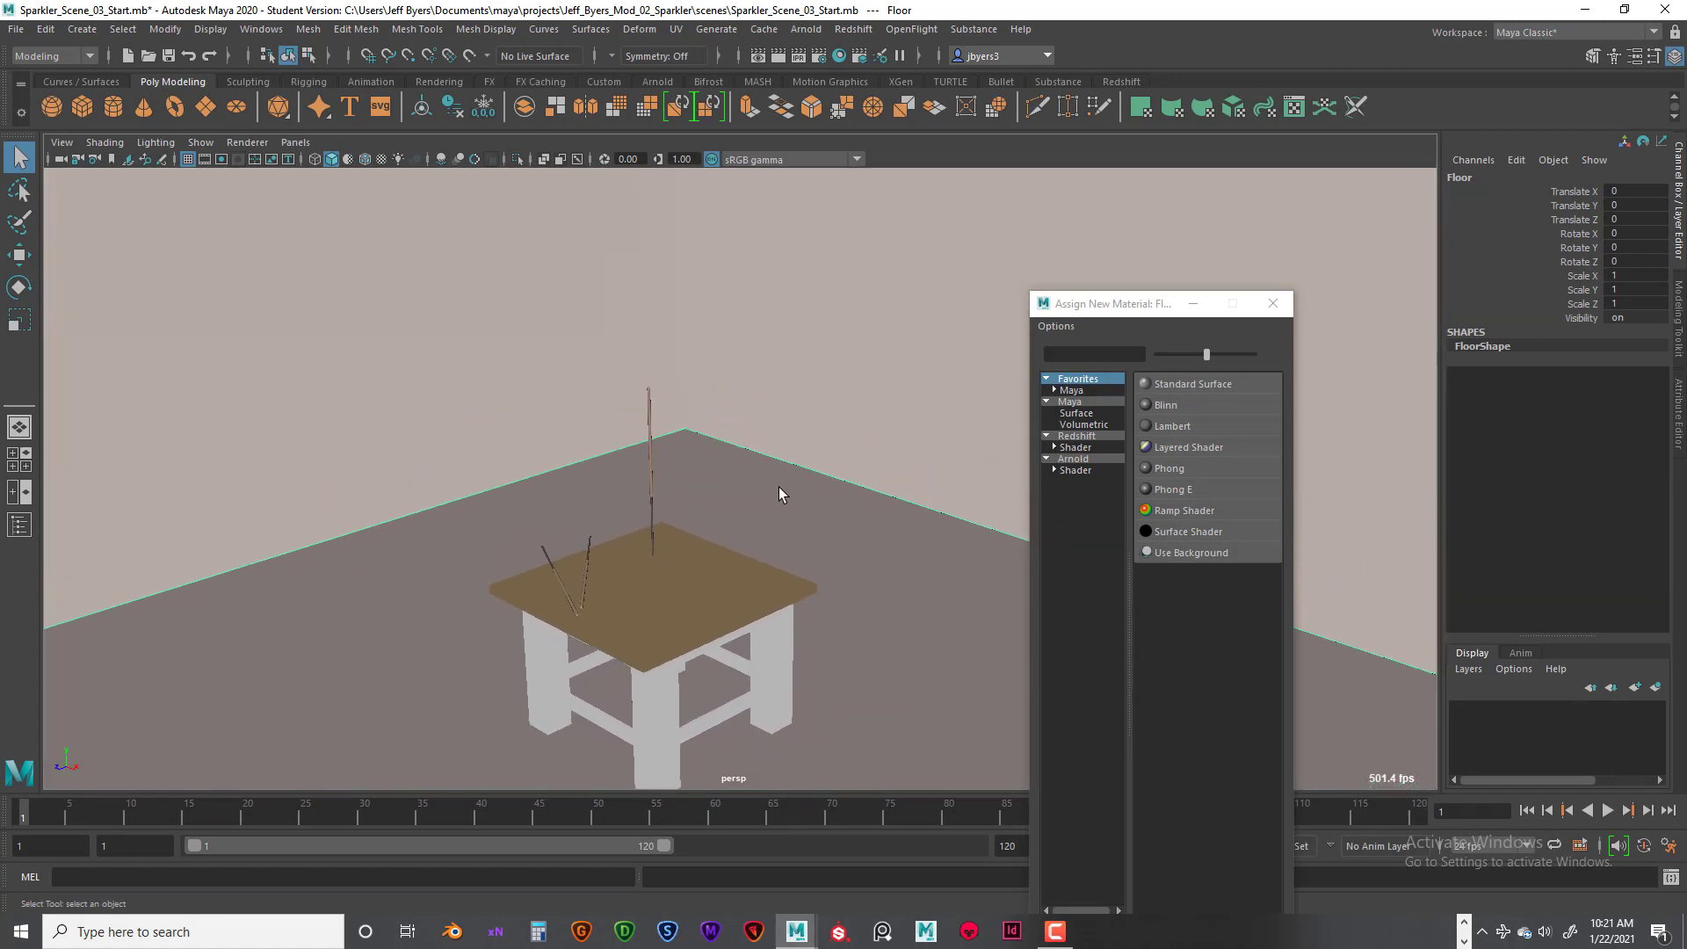
scroll(779, 487, up, 5)
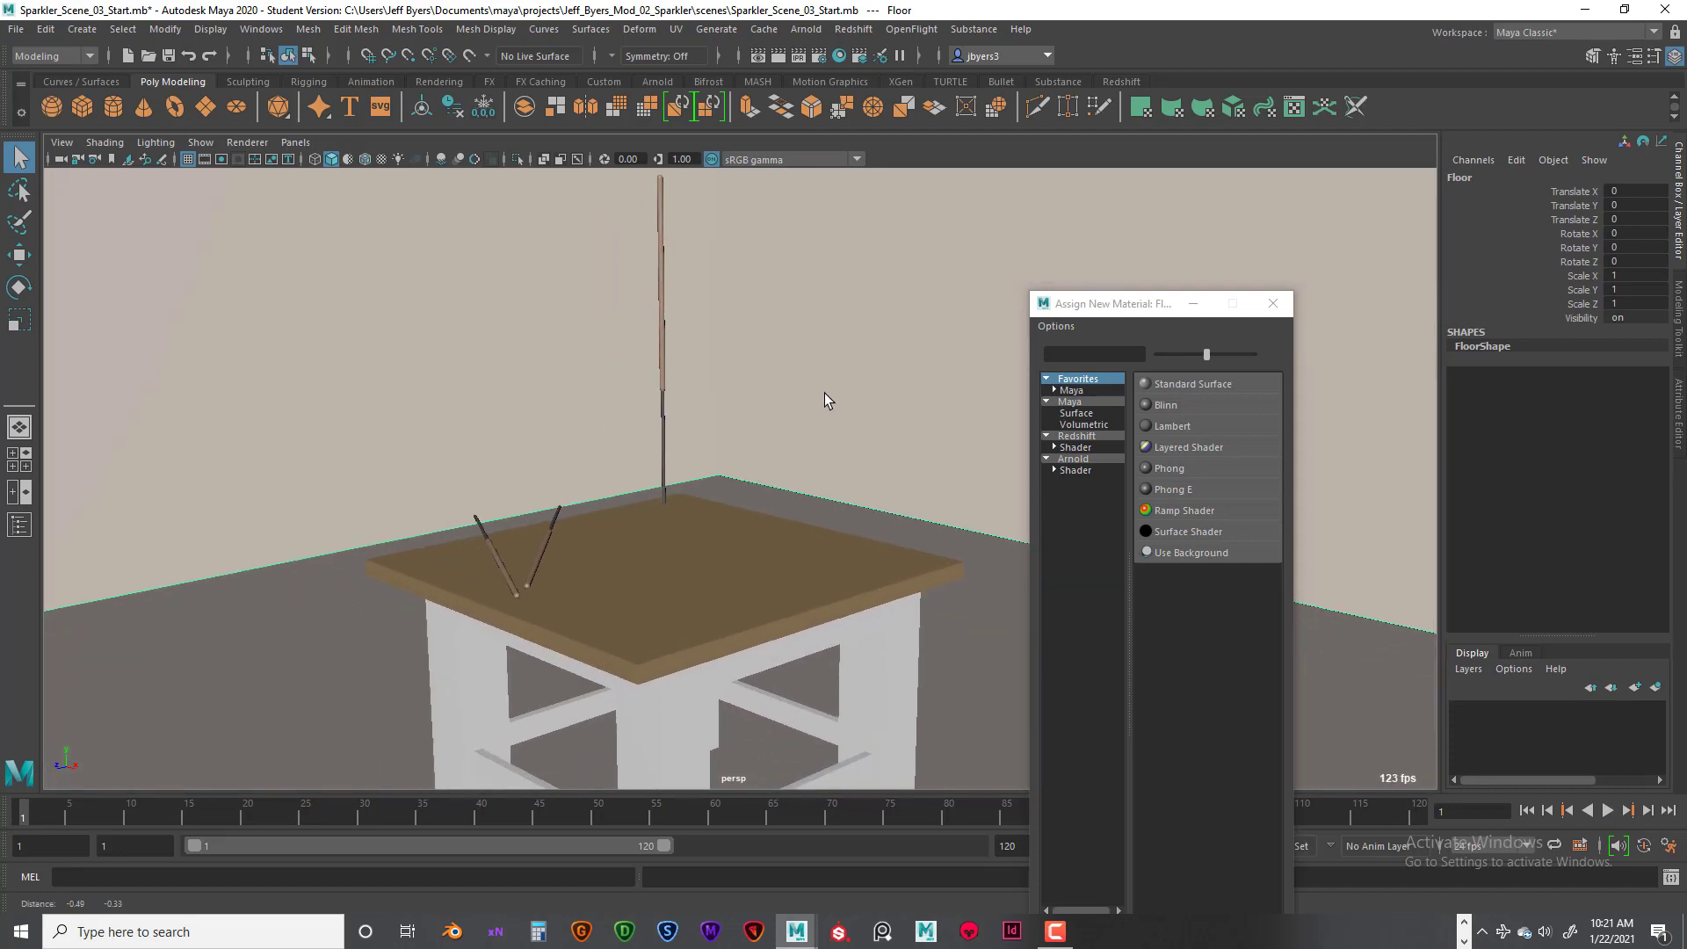
alt+drag(824, 393, 652, 436)
scroll(789, 443, down, 2)
scroll(789, 443, down, 4)
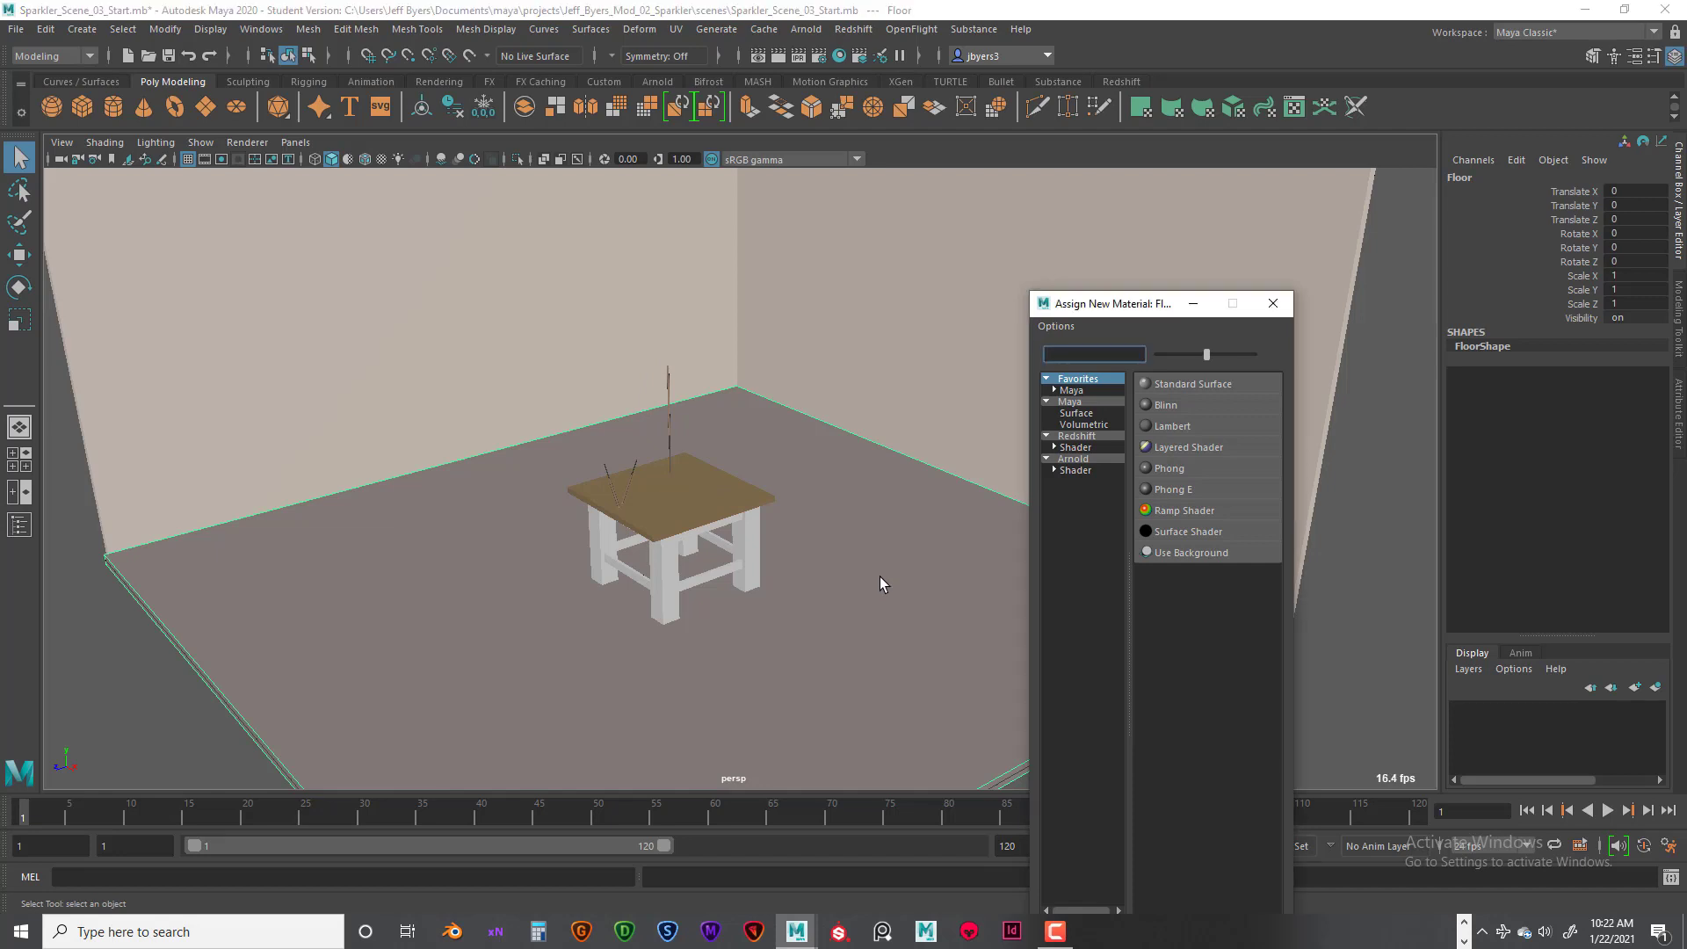
Step: Select the table top and the floor in turn to compare these surfaces in the room
click(643, 519)
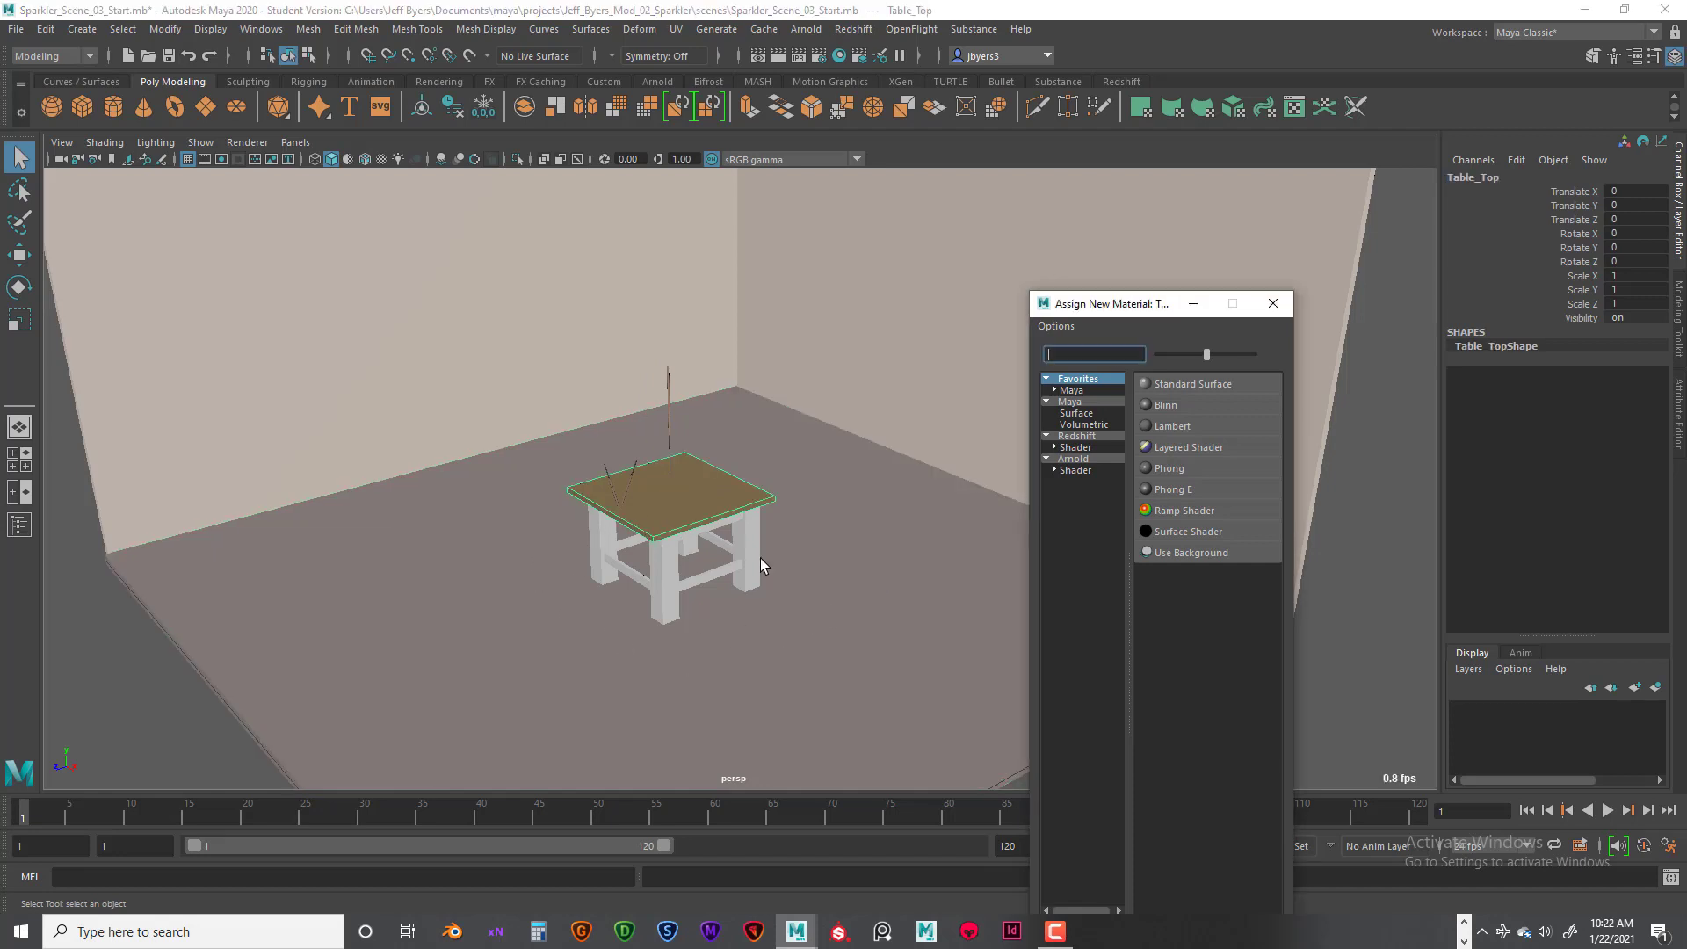
scroll(868, 606, up, 5)
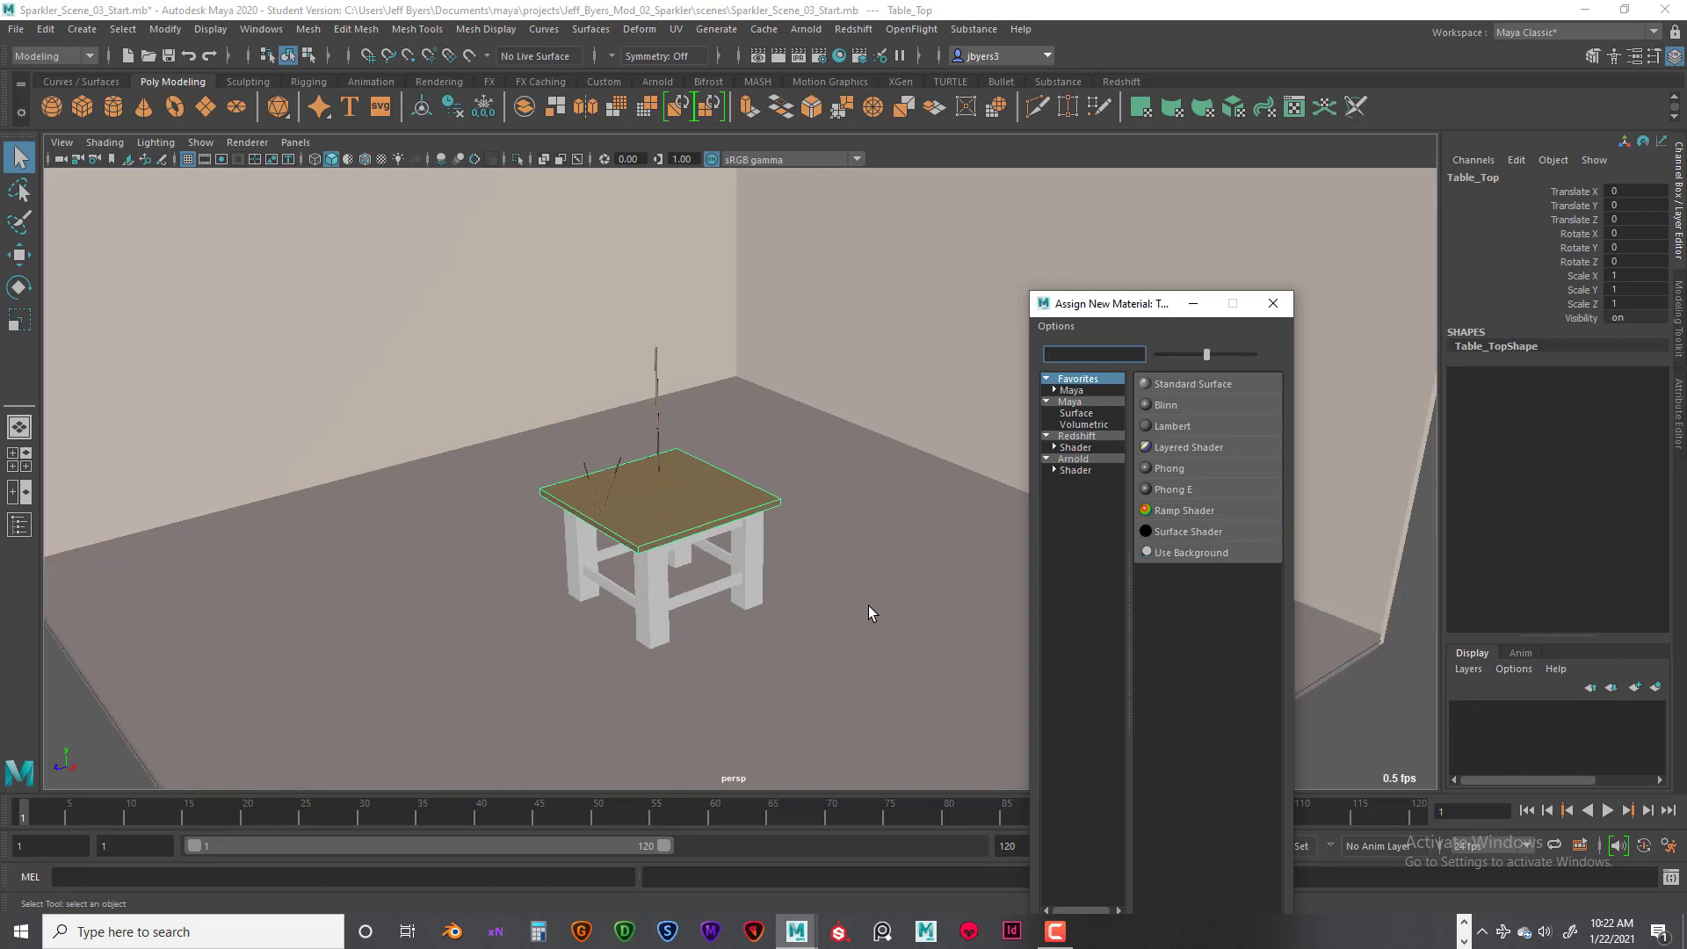
scroll(868, 607, down, 10)
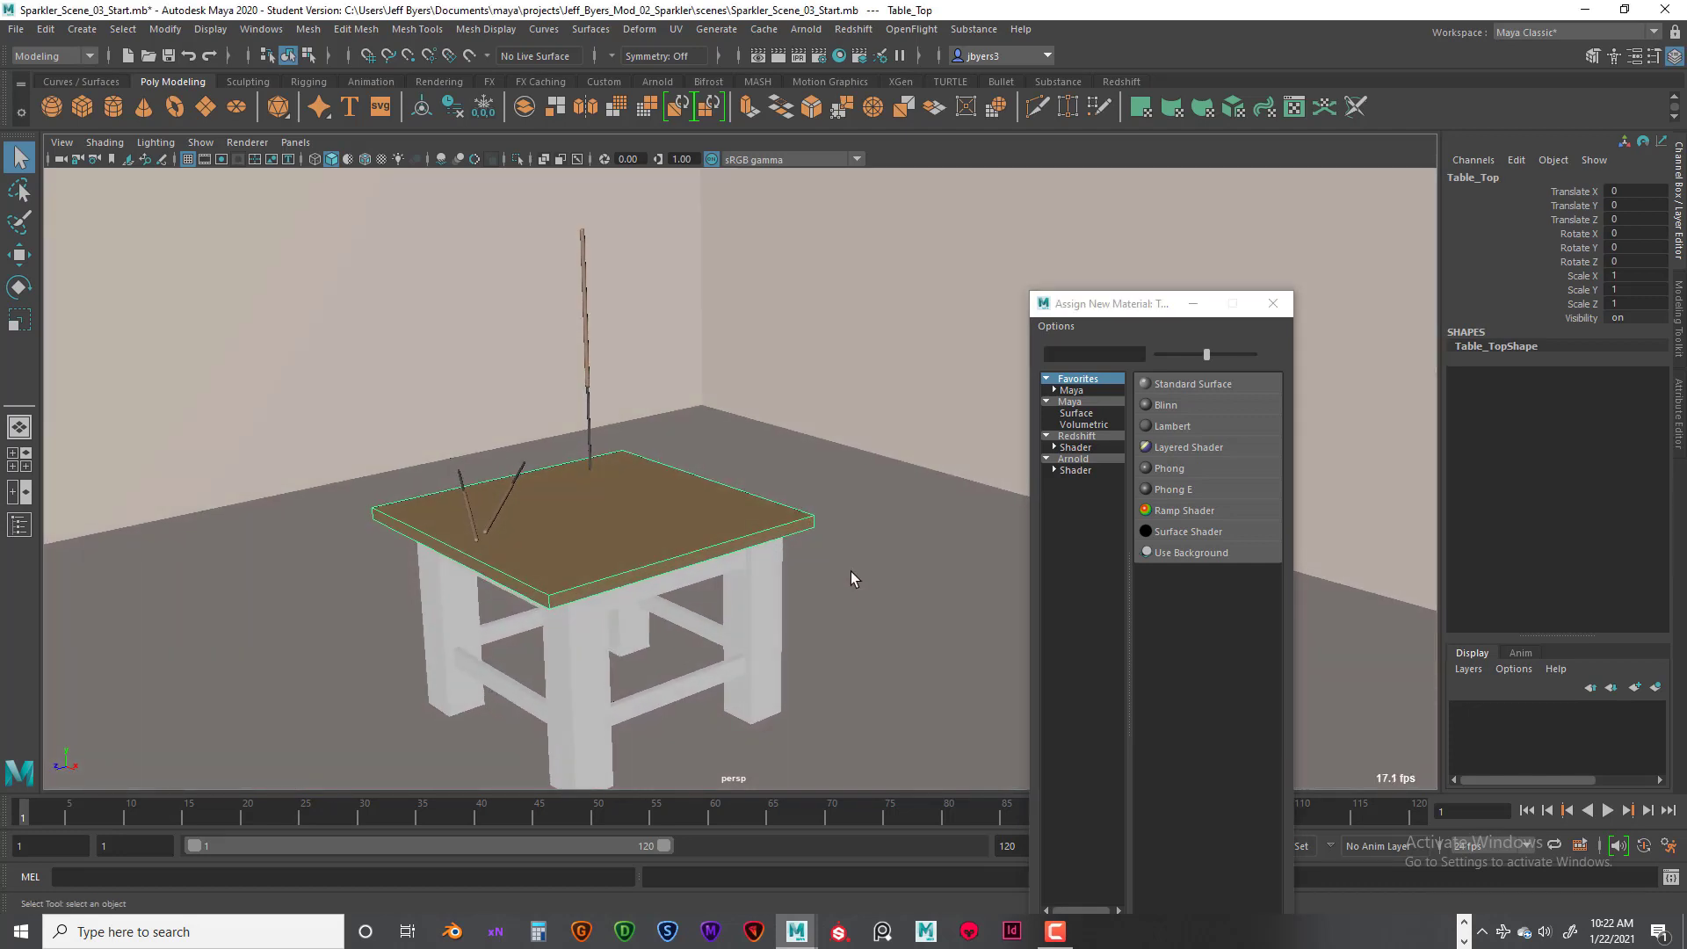
alt+drag(859, 531, 760, 577)
click(766, 684)
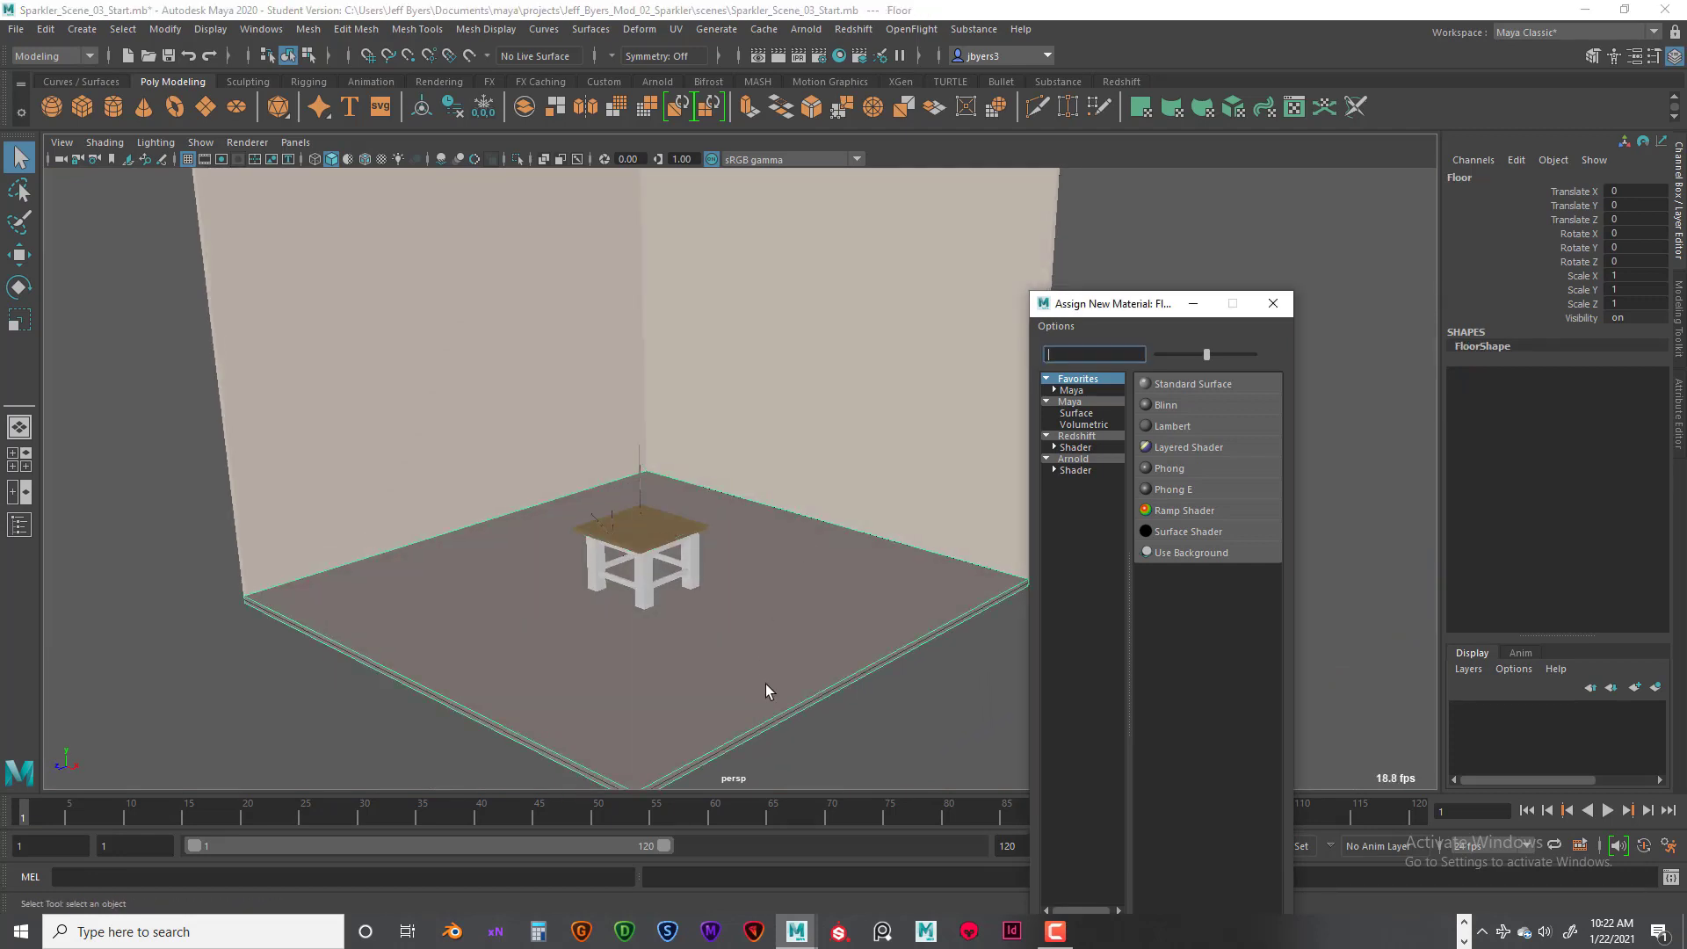
alt+drag(704, 663, 636, 665)
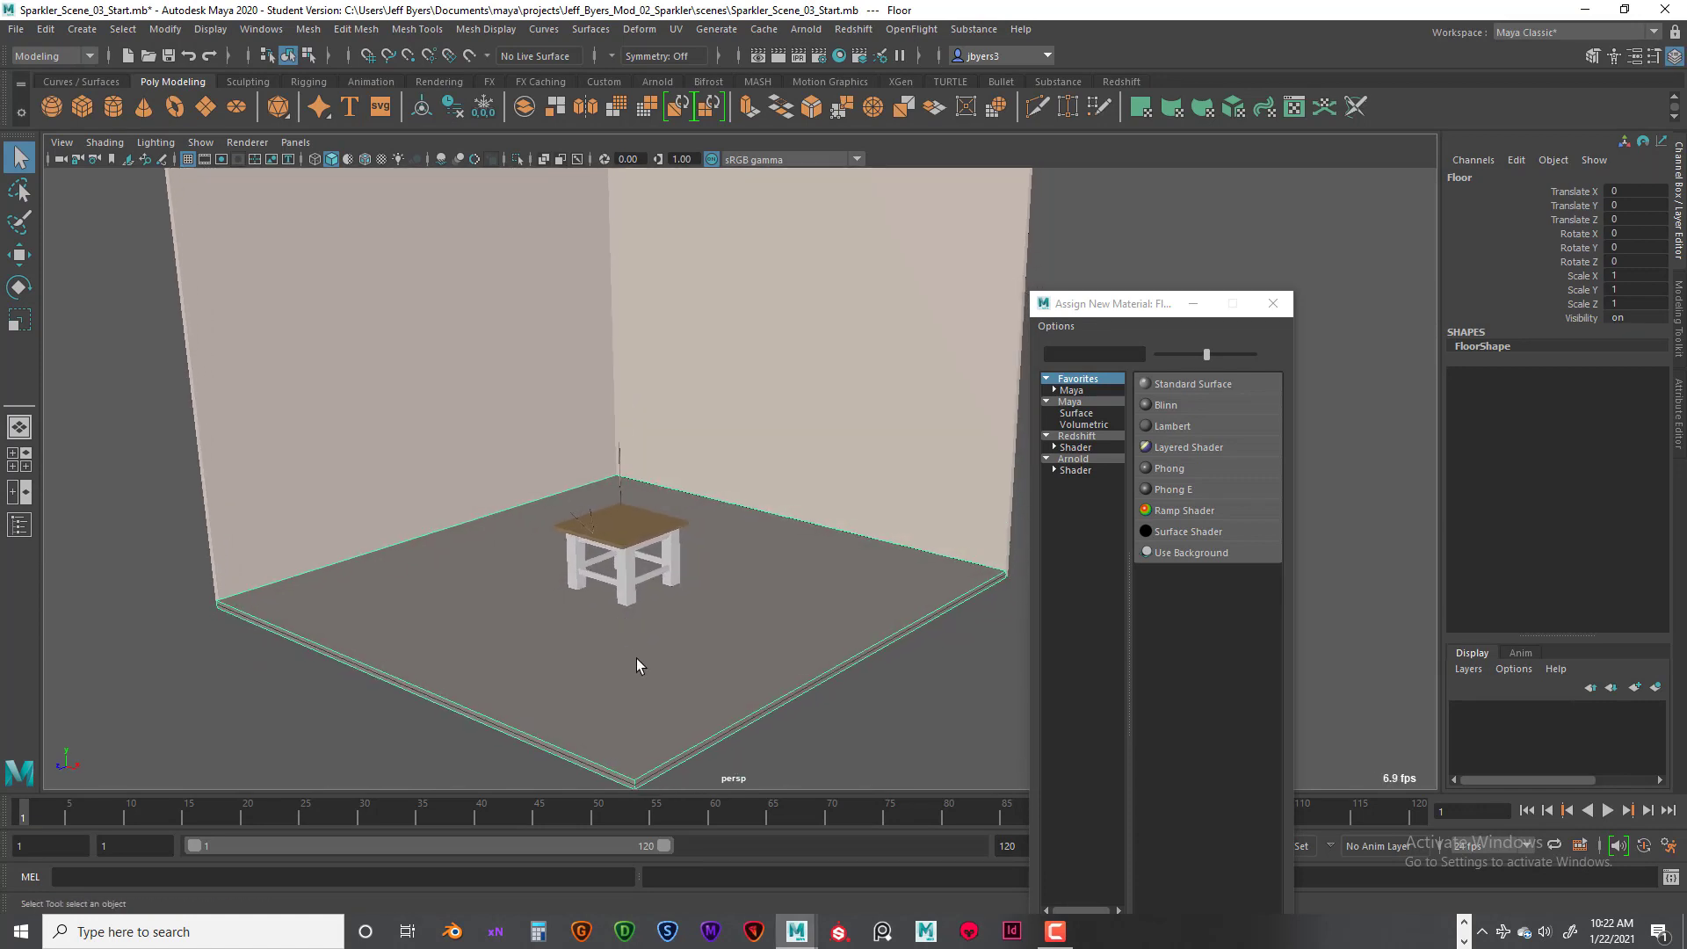
Step: Select each of the two walls in turn and inspect them as surfaces of the room
alt+middle_drag(381, 483, 431, 567)
click(422, 508)
alt+drag(422, 509, 466, 563)
scroll(466, 562, down, 2)
scroll(466, 562, down, 3)
alt+middle_drag(486, 535, 433, 572)
scroll(432, 569, up, 3)
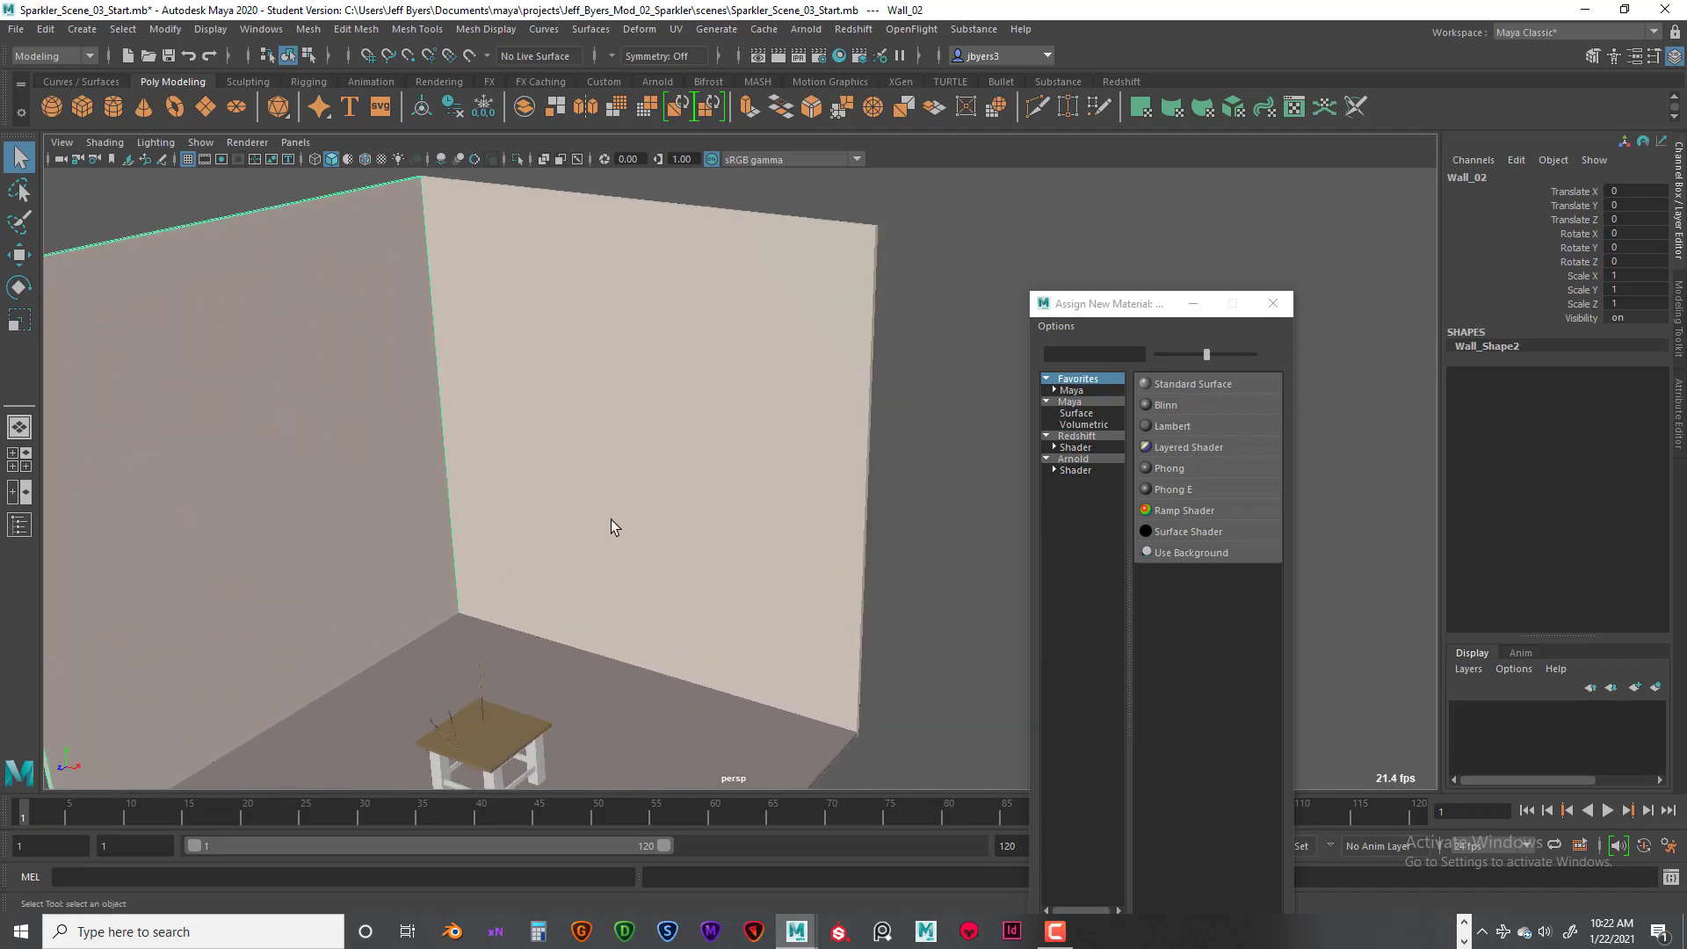
click(610, 520)
alt+drag(605, 531, 570, 526)
alt+middle_drag(596, 483, 652, 450)
scroll(651, 450, down, 3)
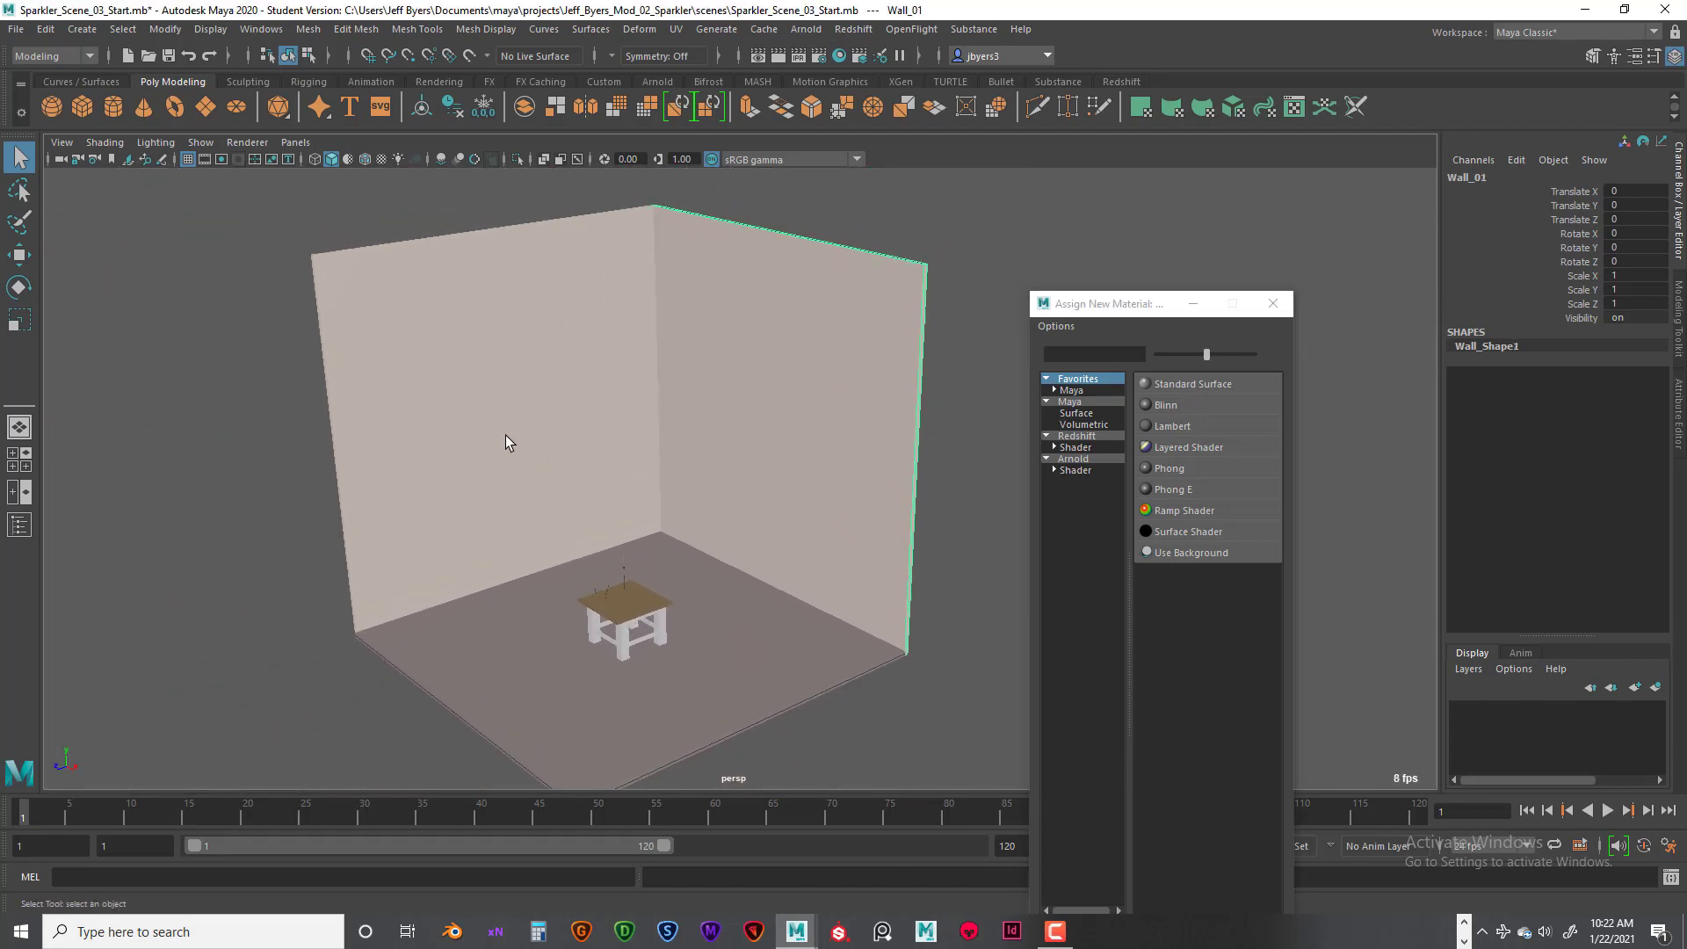
Step: Select the floor and inspect its surface around the table from near and far
click(464, 639)
scroll(558, 520, up, 5)
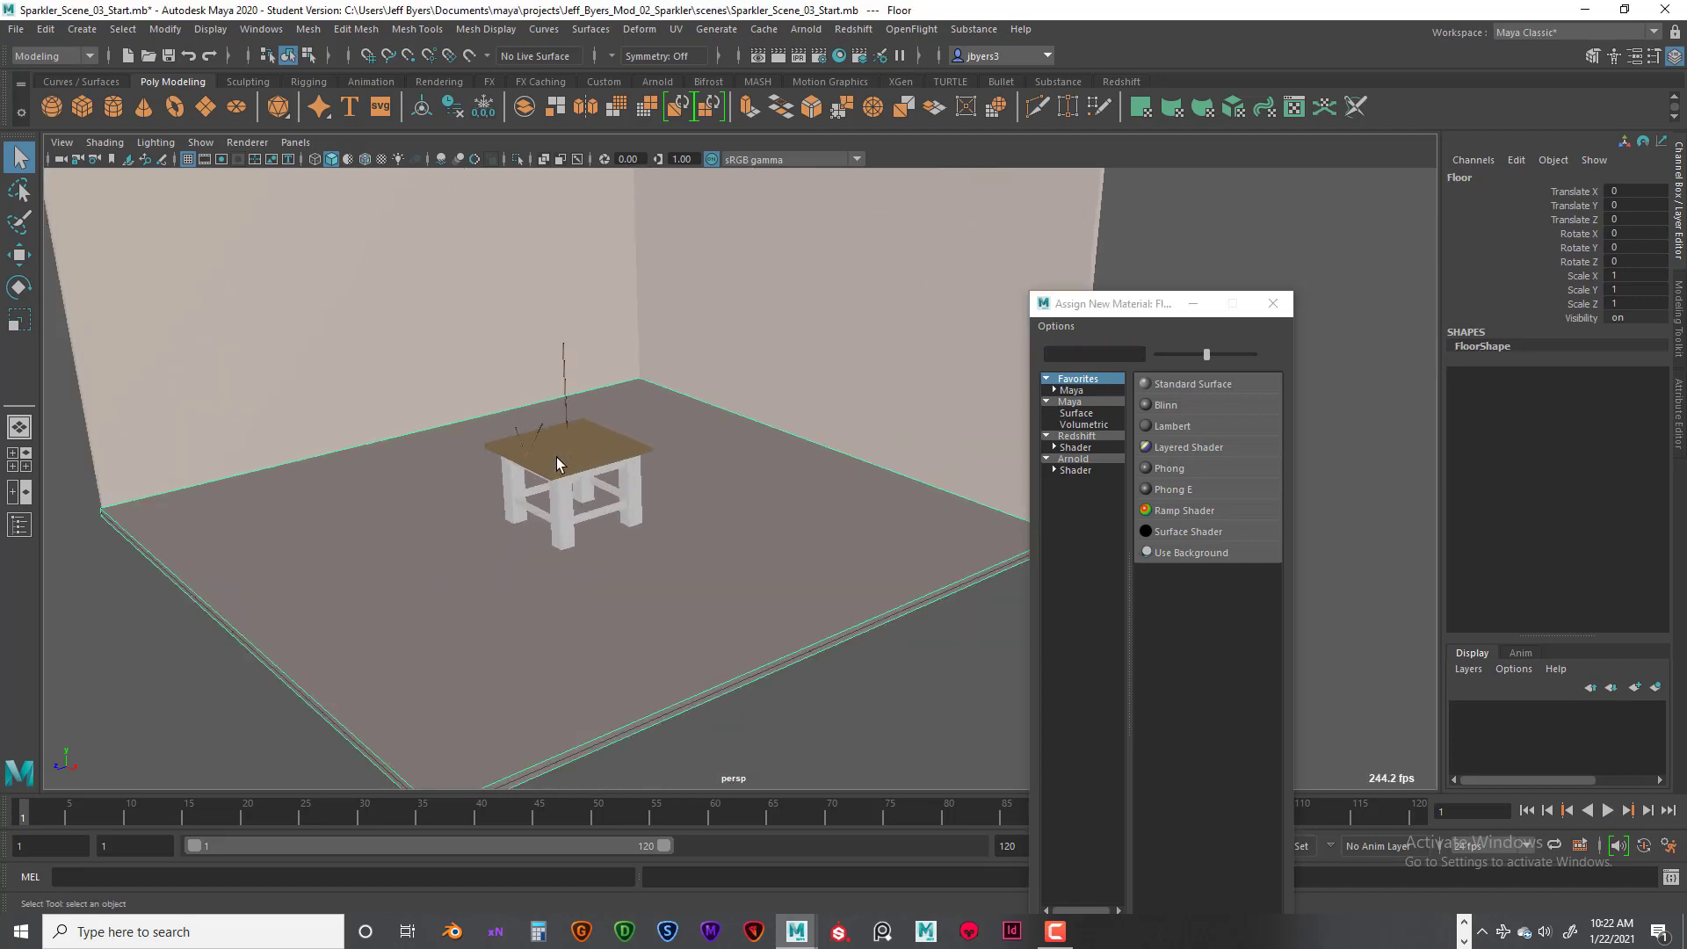
alt+middle_drag(556, 457, 619, 379)
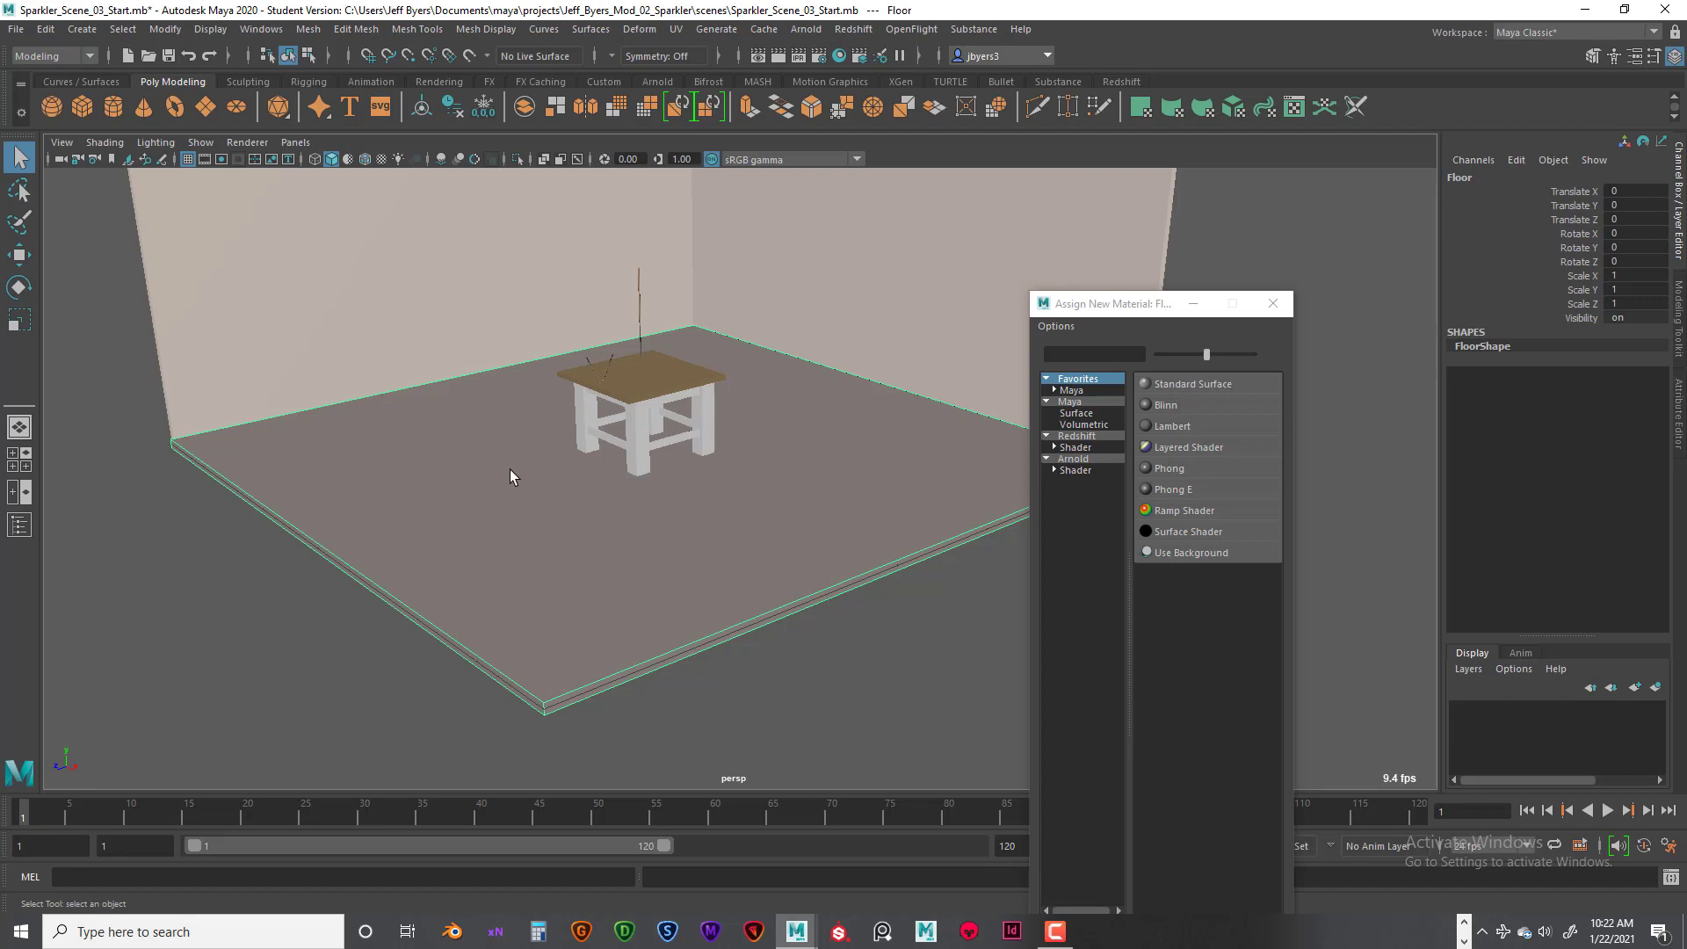
alt+drag(510, 477, 489, 456)
alt+drag(567, 538, 617, 528)
alt+right_drag(618, 528, 645, 533)
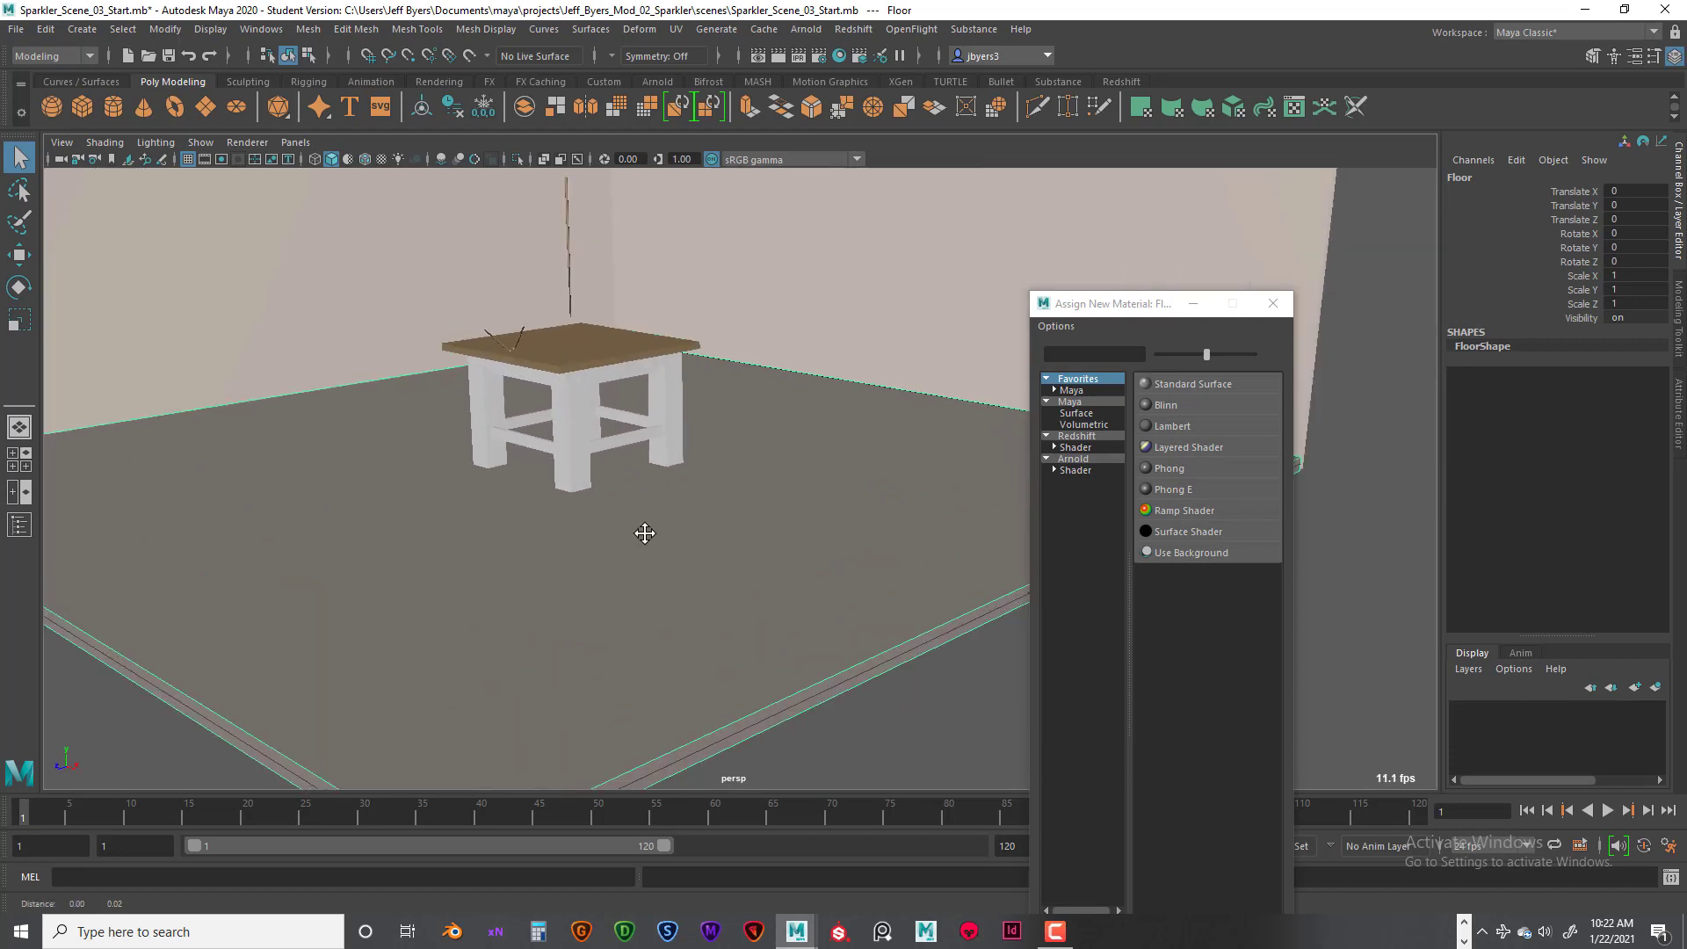
alt+middle_drag(645, 534, 645, 605)
scroll(638, 587, down, 5)
alt+middle_drag(570, 563, 582, 615)
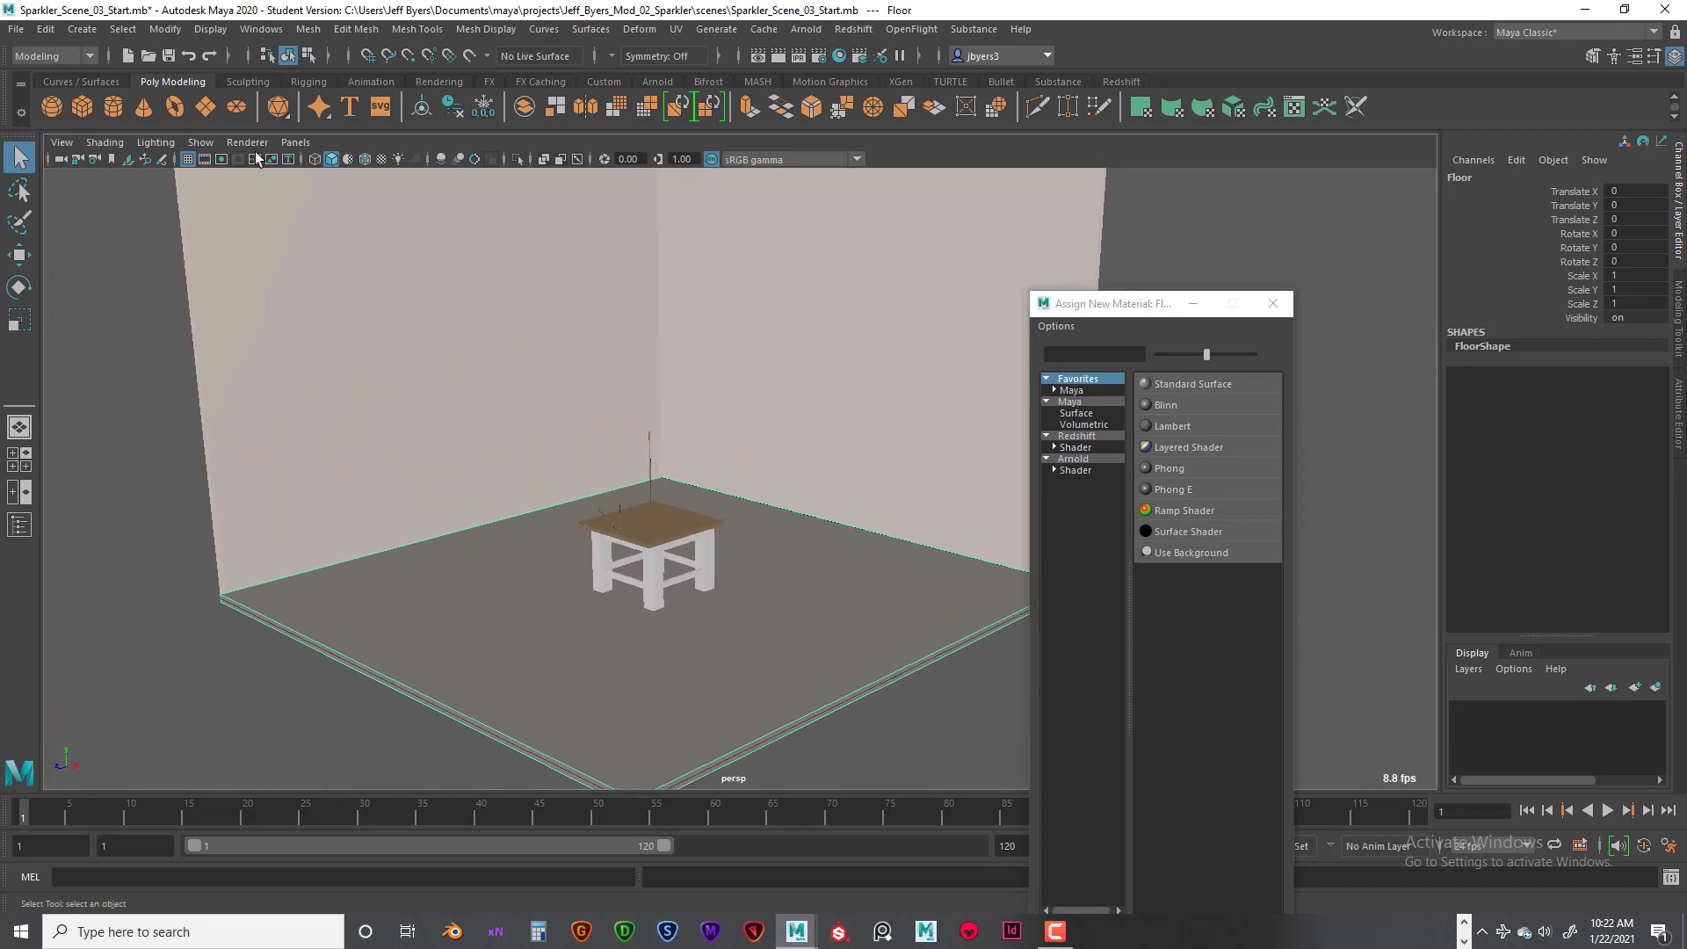
Step: Close the new material window without assigning anything to the floor
click(293, 282)
scroll(576, 587, down, 2)
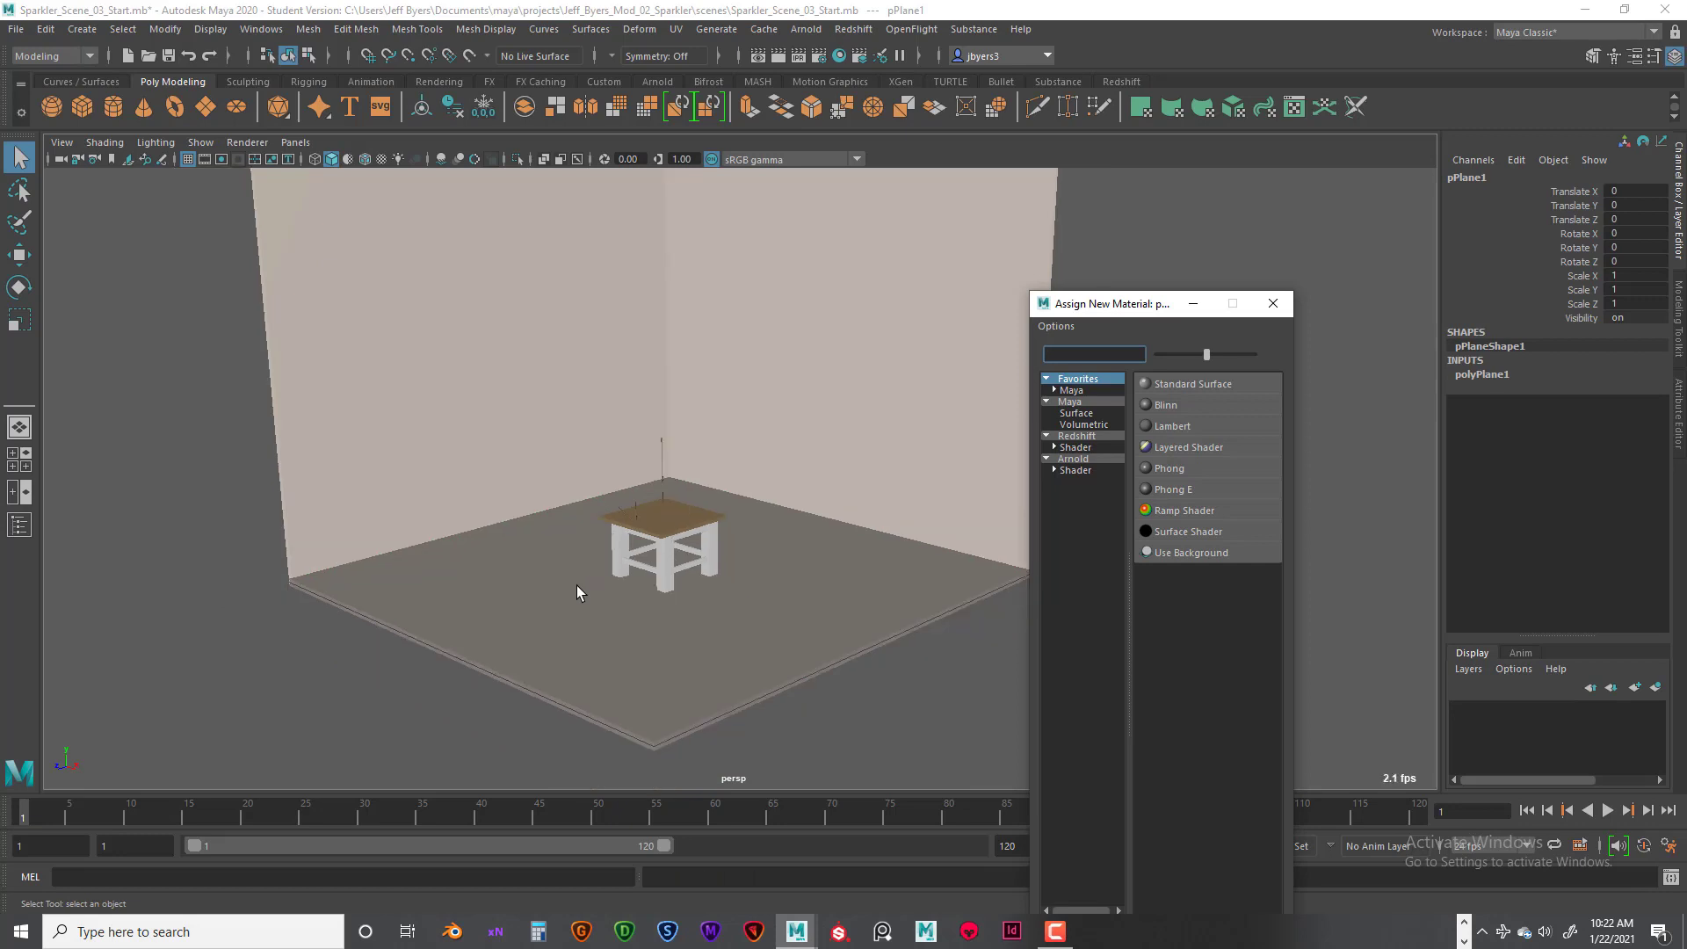
text(er)
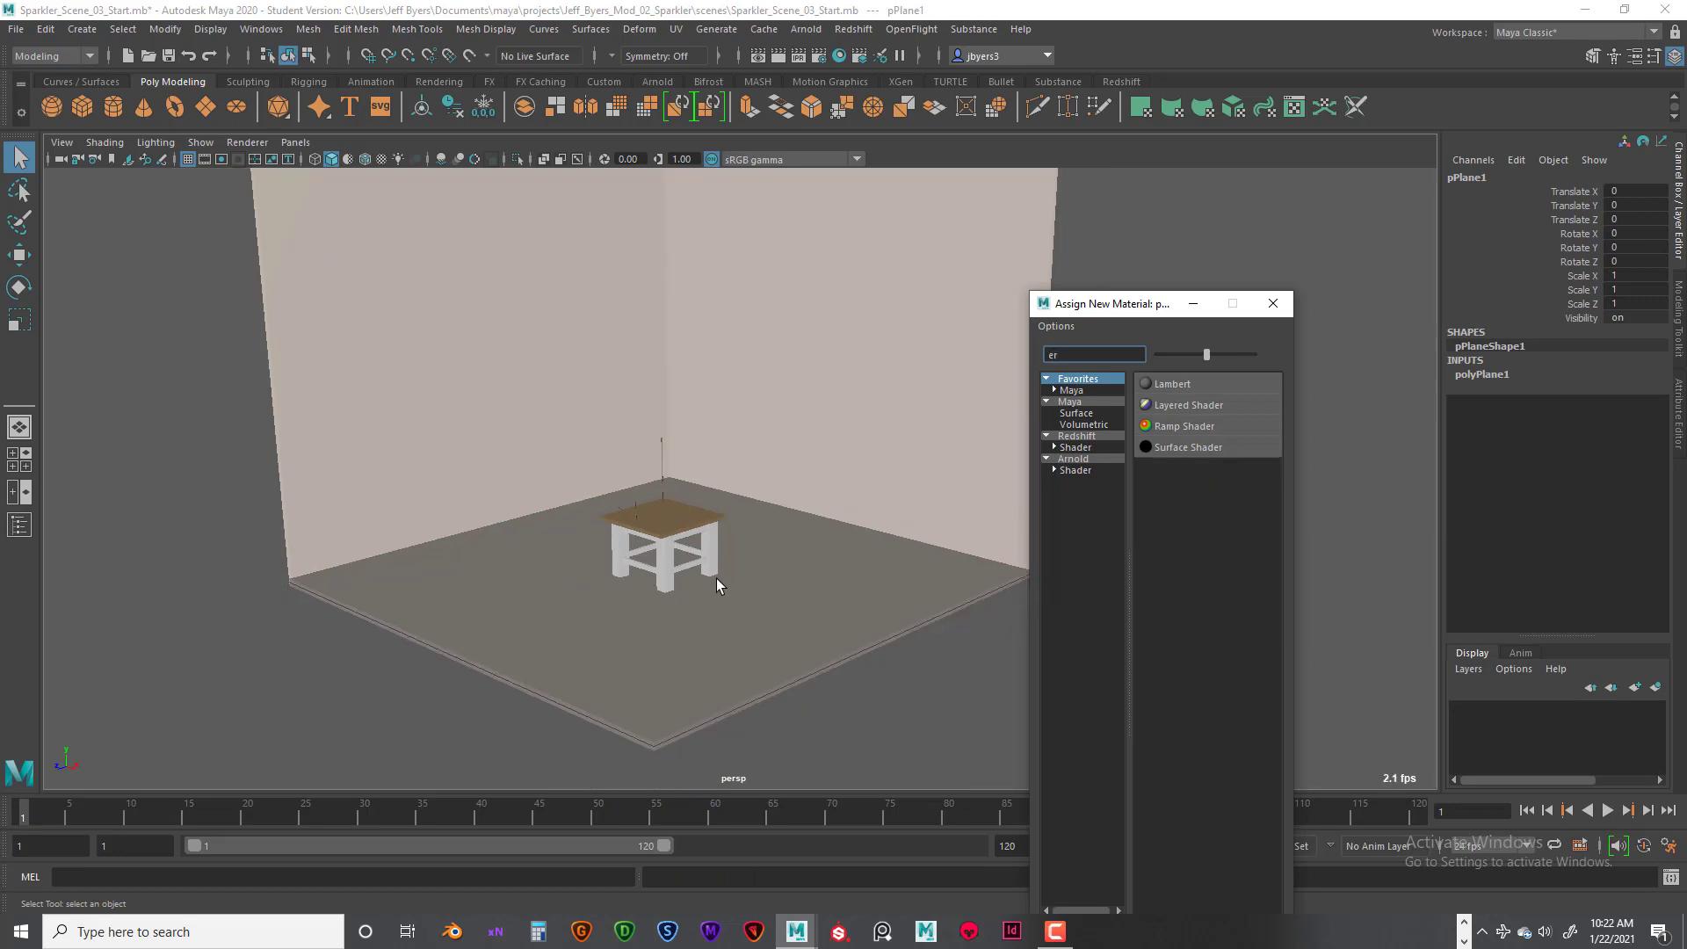
text(444)
click(677, 606)
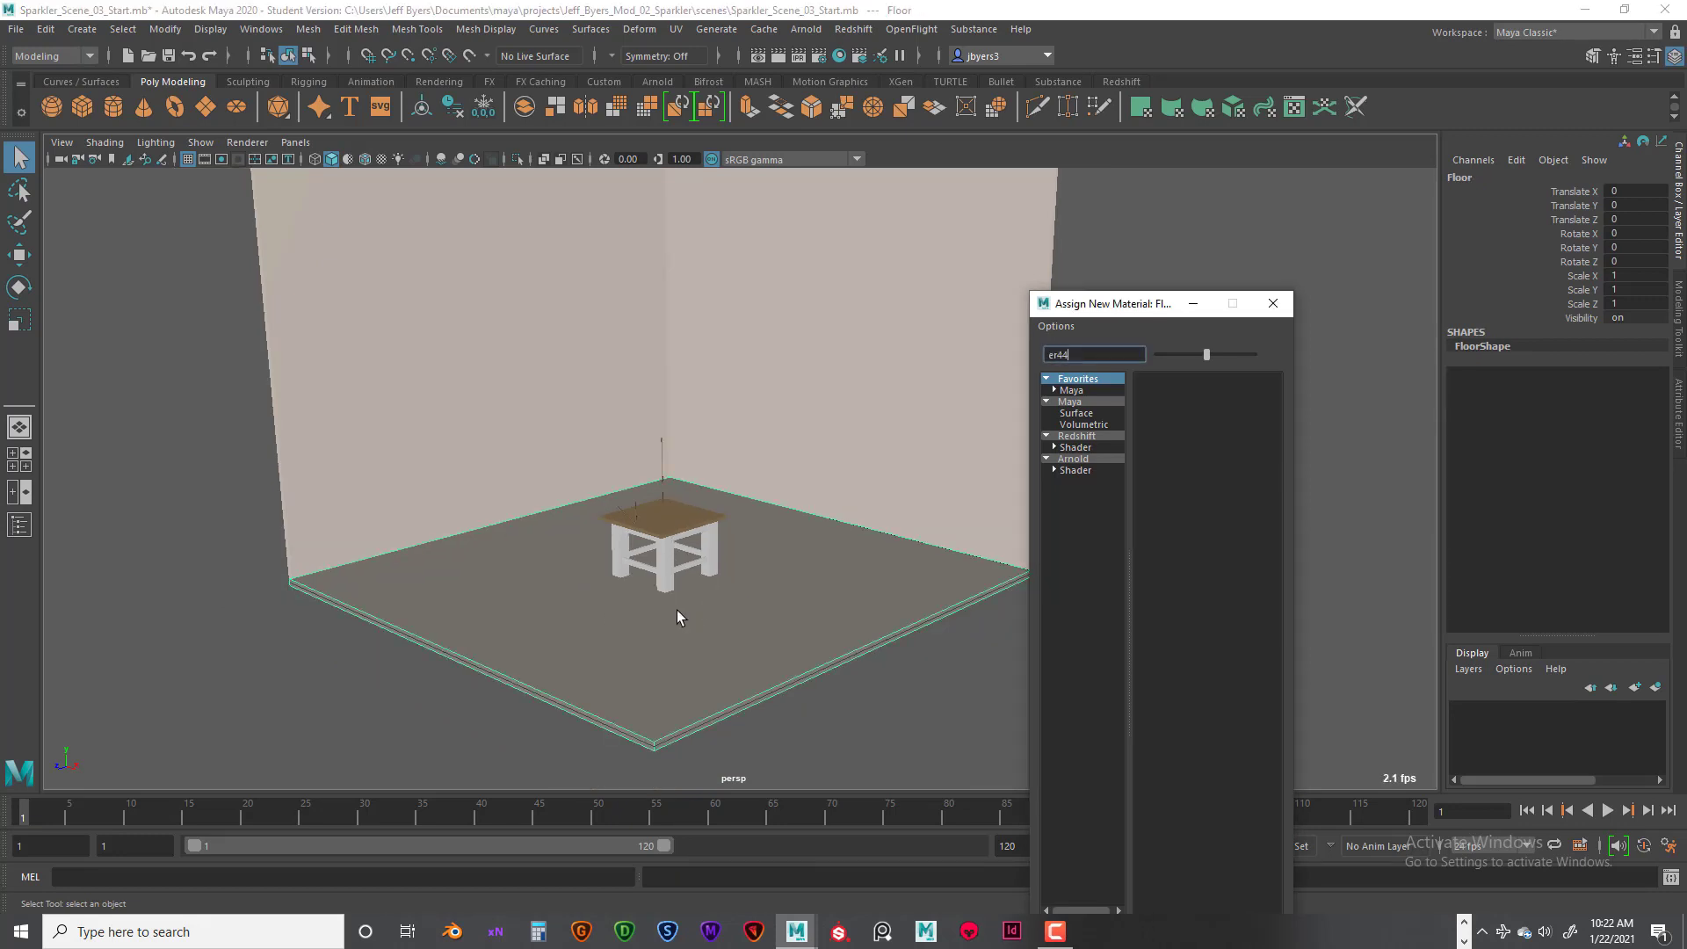
click(1273, 303)
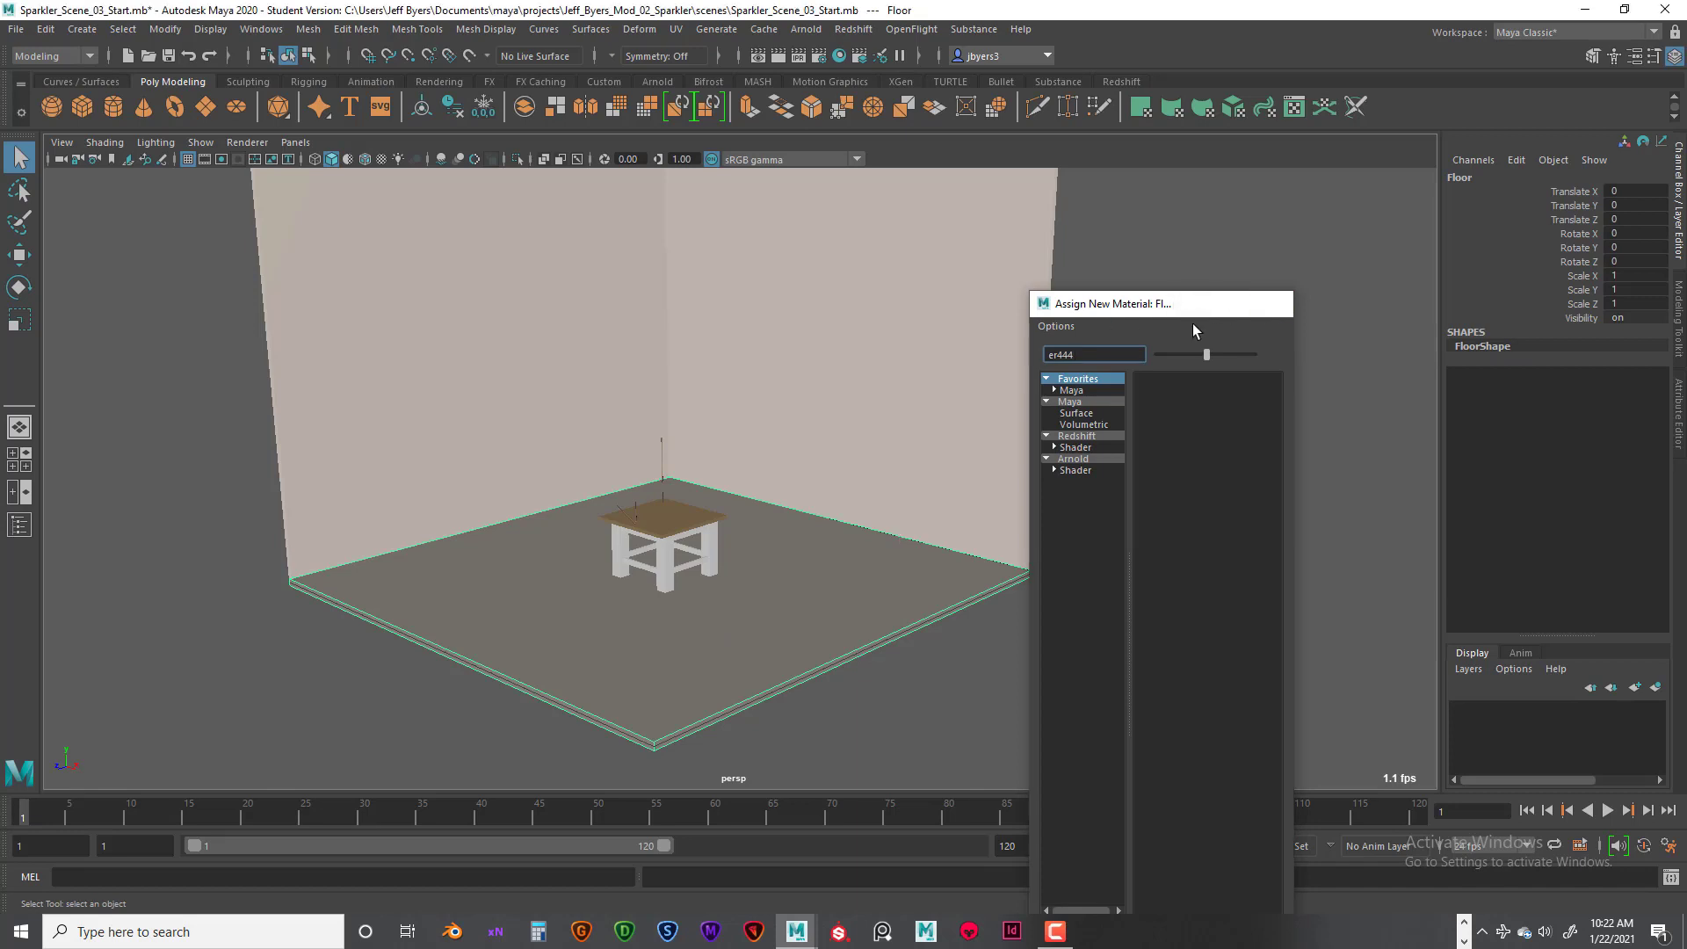
Step: Find the stray plane under the table in wireframe display and move it out beside the room in shaded display, to about X 21, Y 8
click(1146, 450)
key(4)
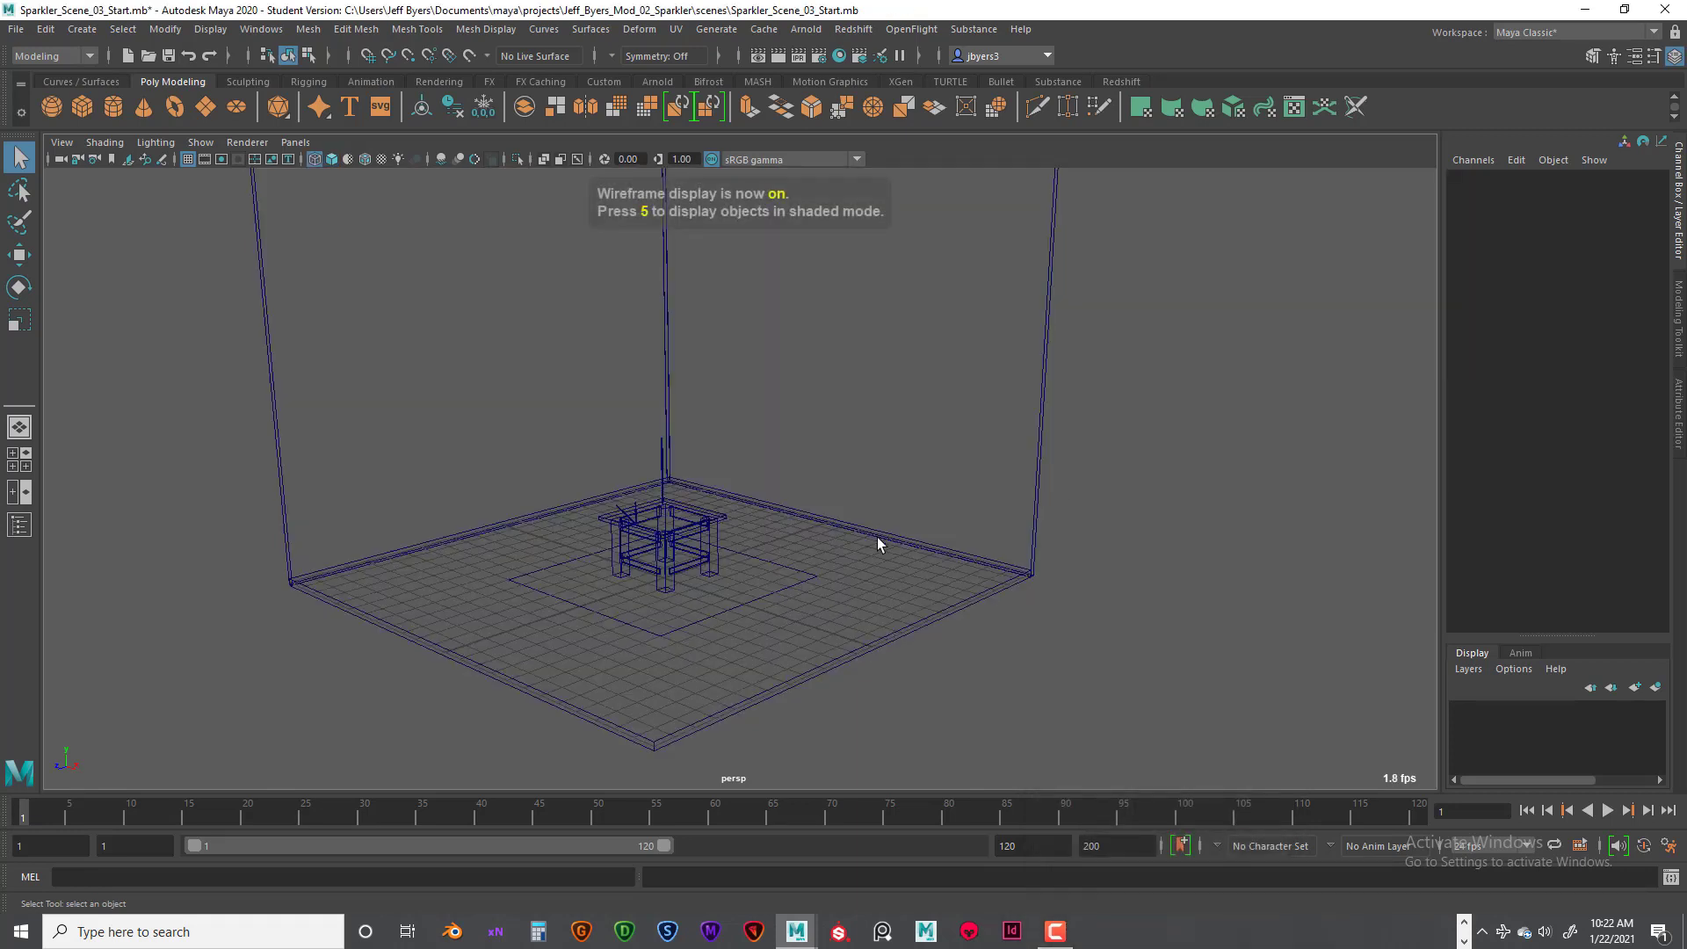
click(707, 622)
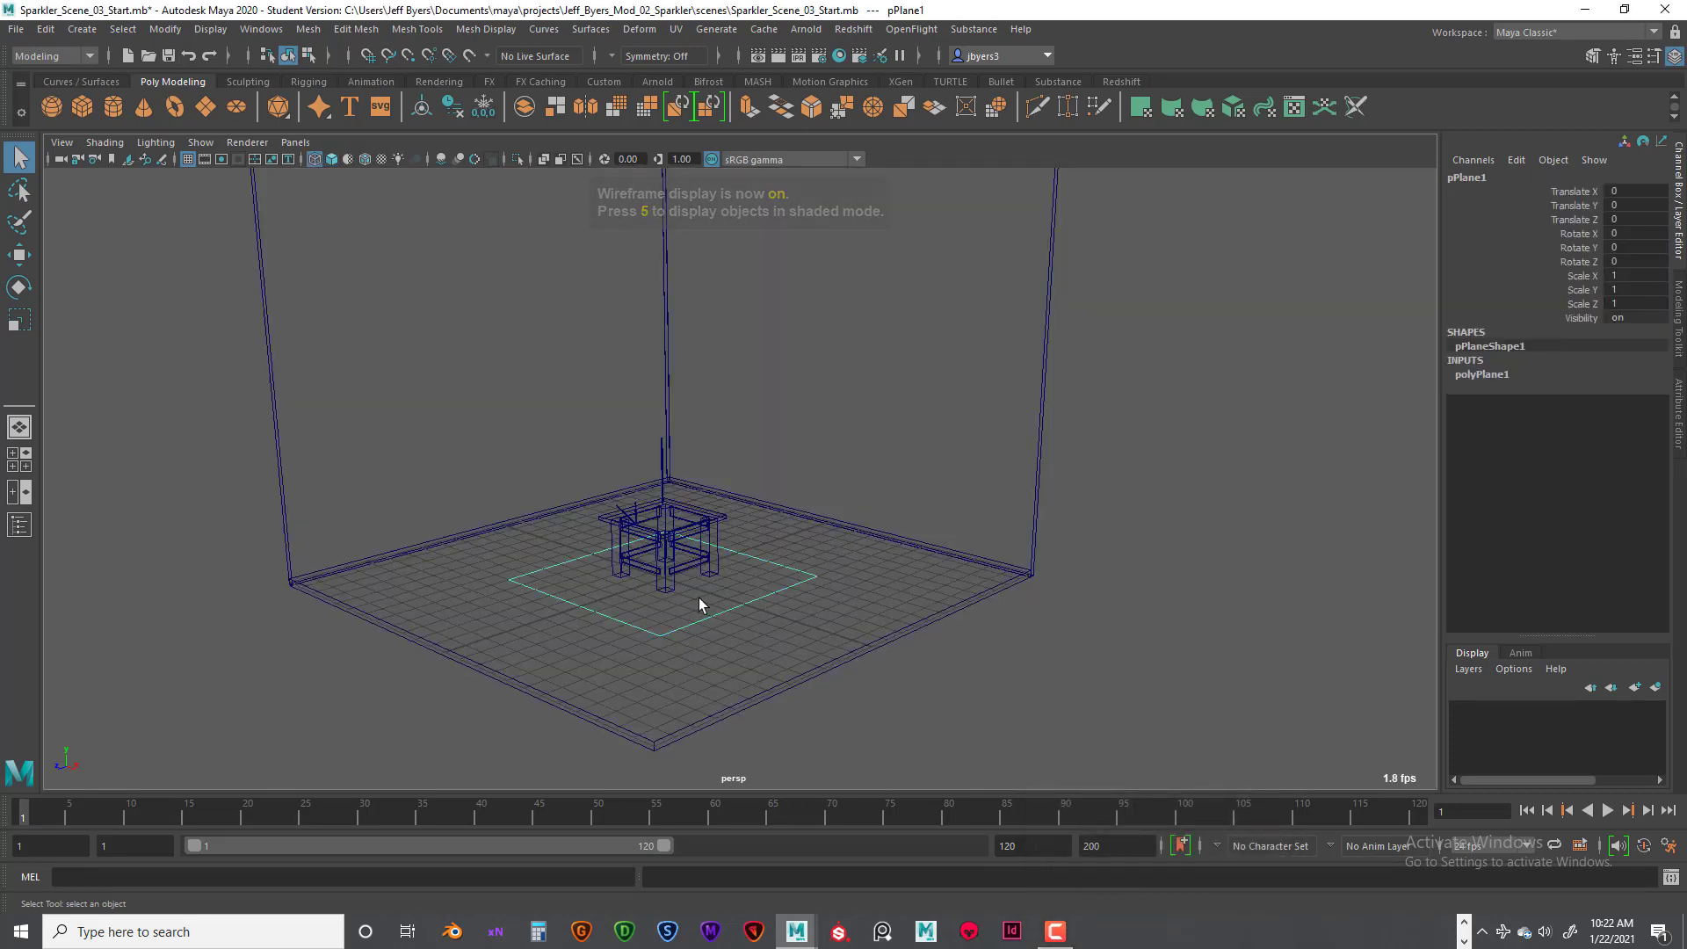
key(5)
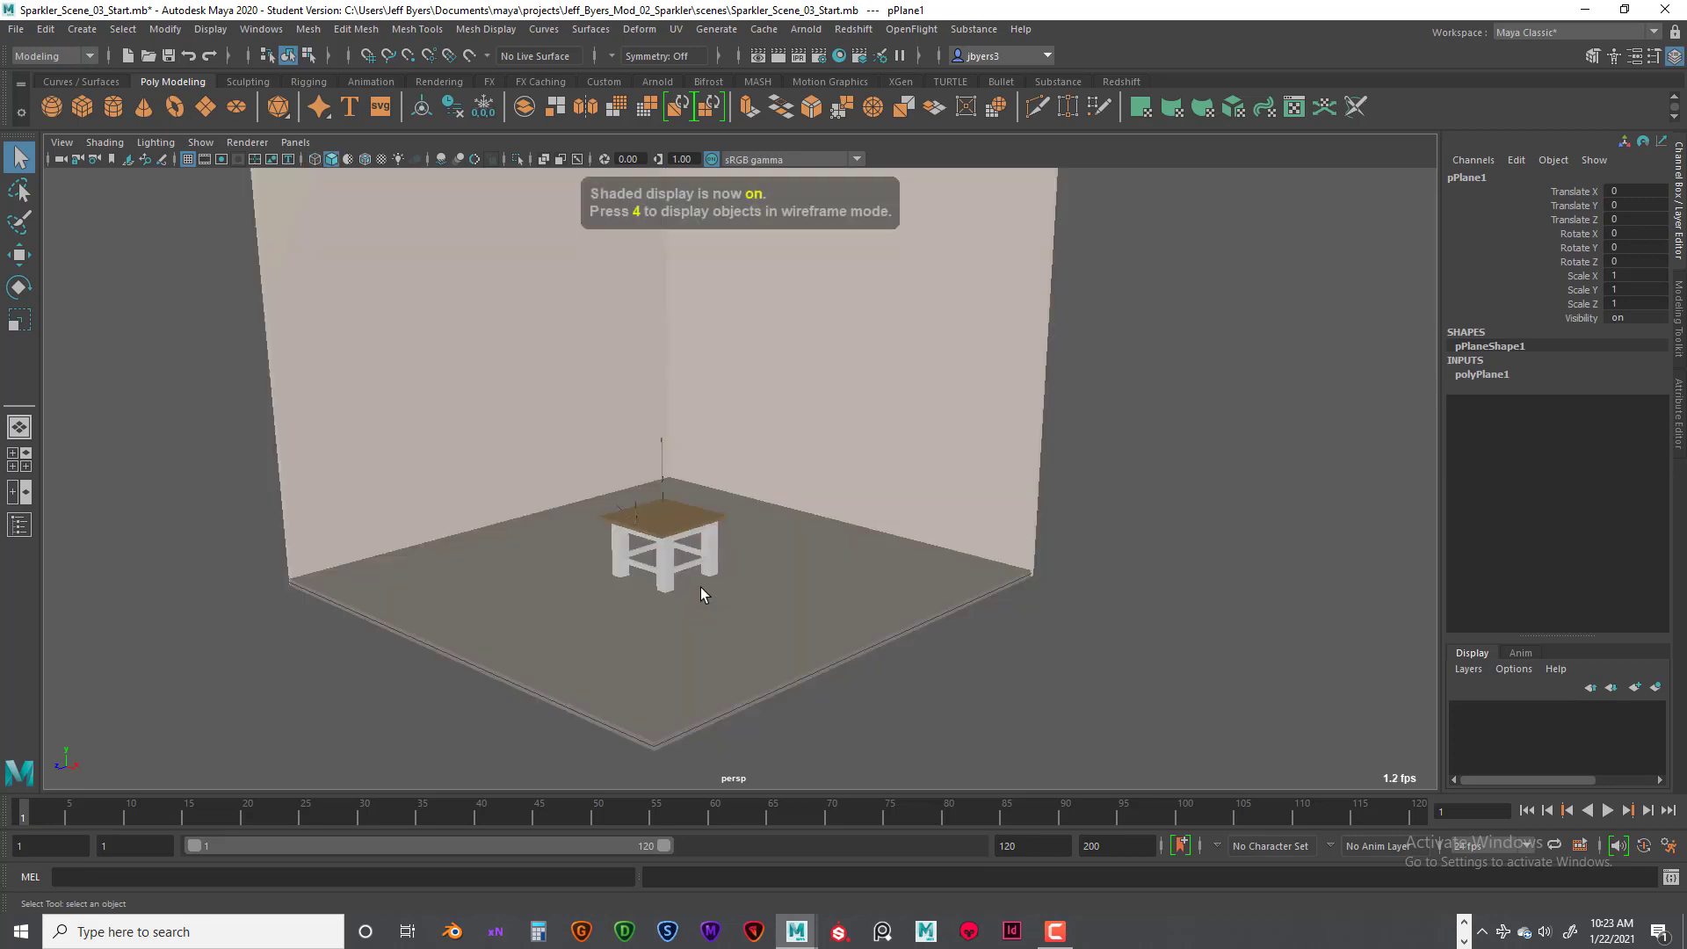
key(w)
mouse_move(661, 506)
mouse_down()
mouse_move(687, 316)
mouse_move(817, 335)
mouse_move(739, 420)
mouse_move(1096, 565)
mouse_move(1084, 459)
mouse_move(1066, 503)
mouse_move(932, 522)
mouse_up()
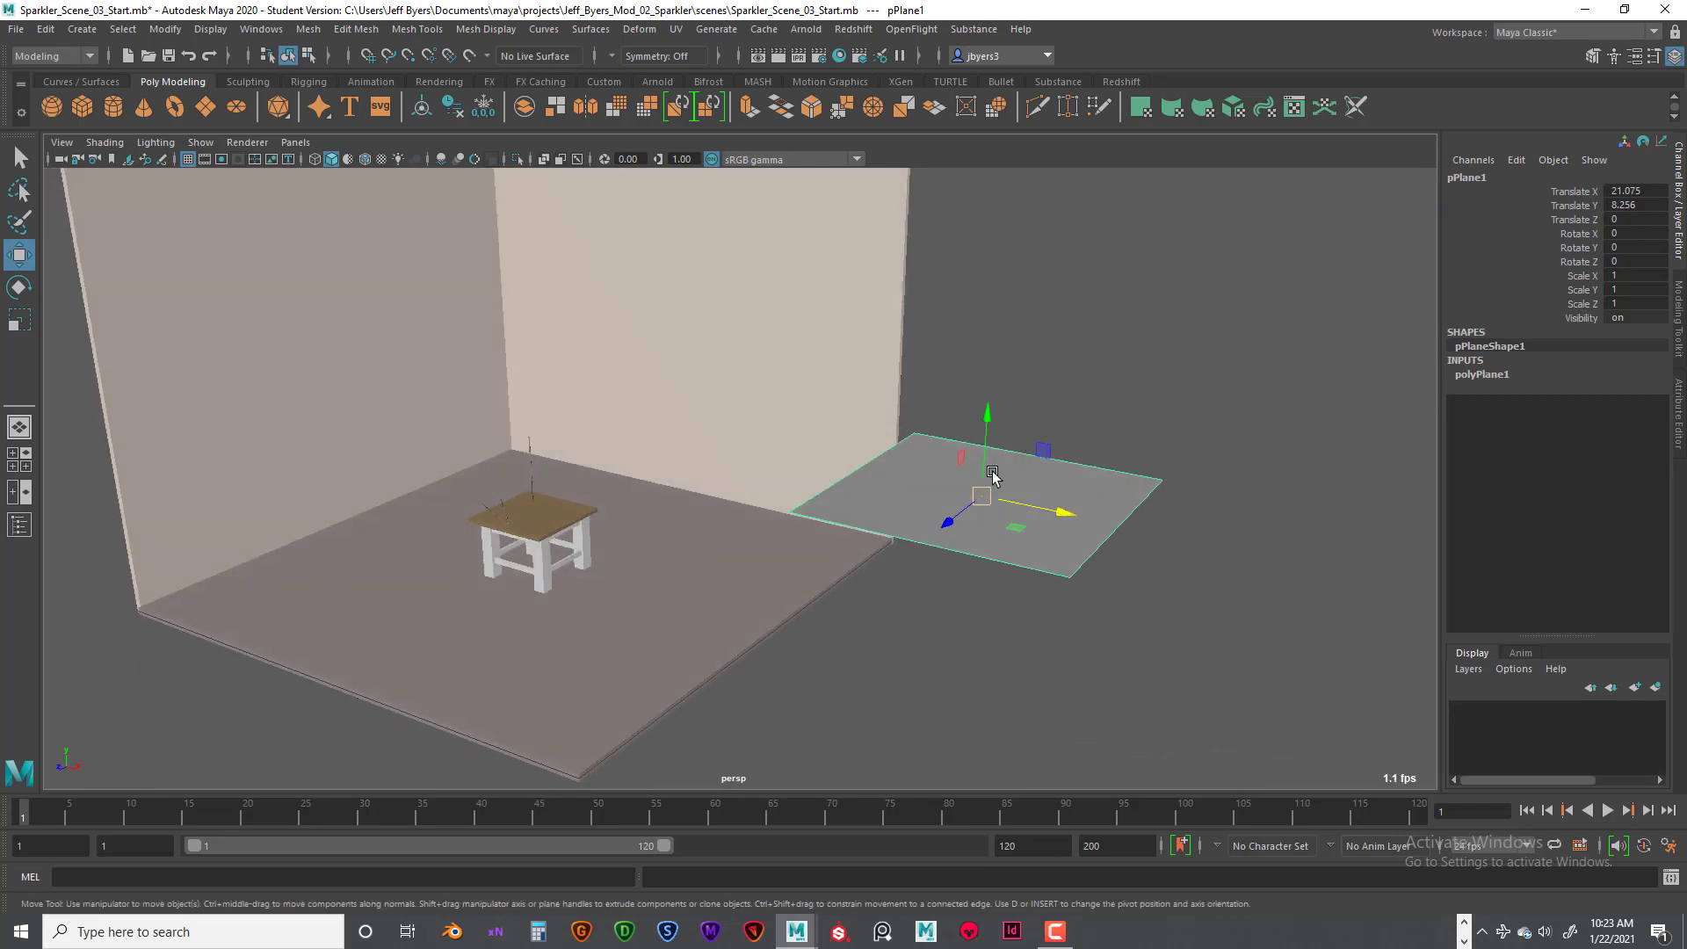
Step: Check the stray plane beside the room from above and below and delete it
alt+drag(1010, 456, 875, 635)
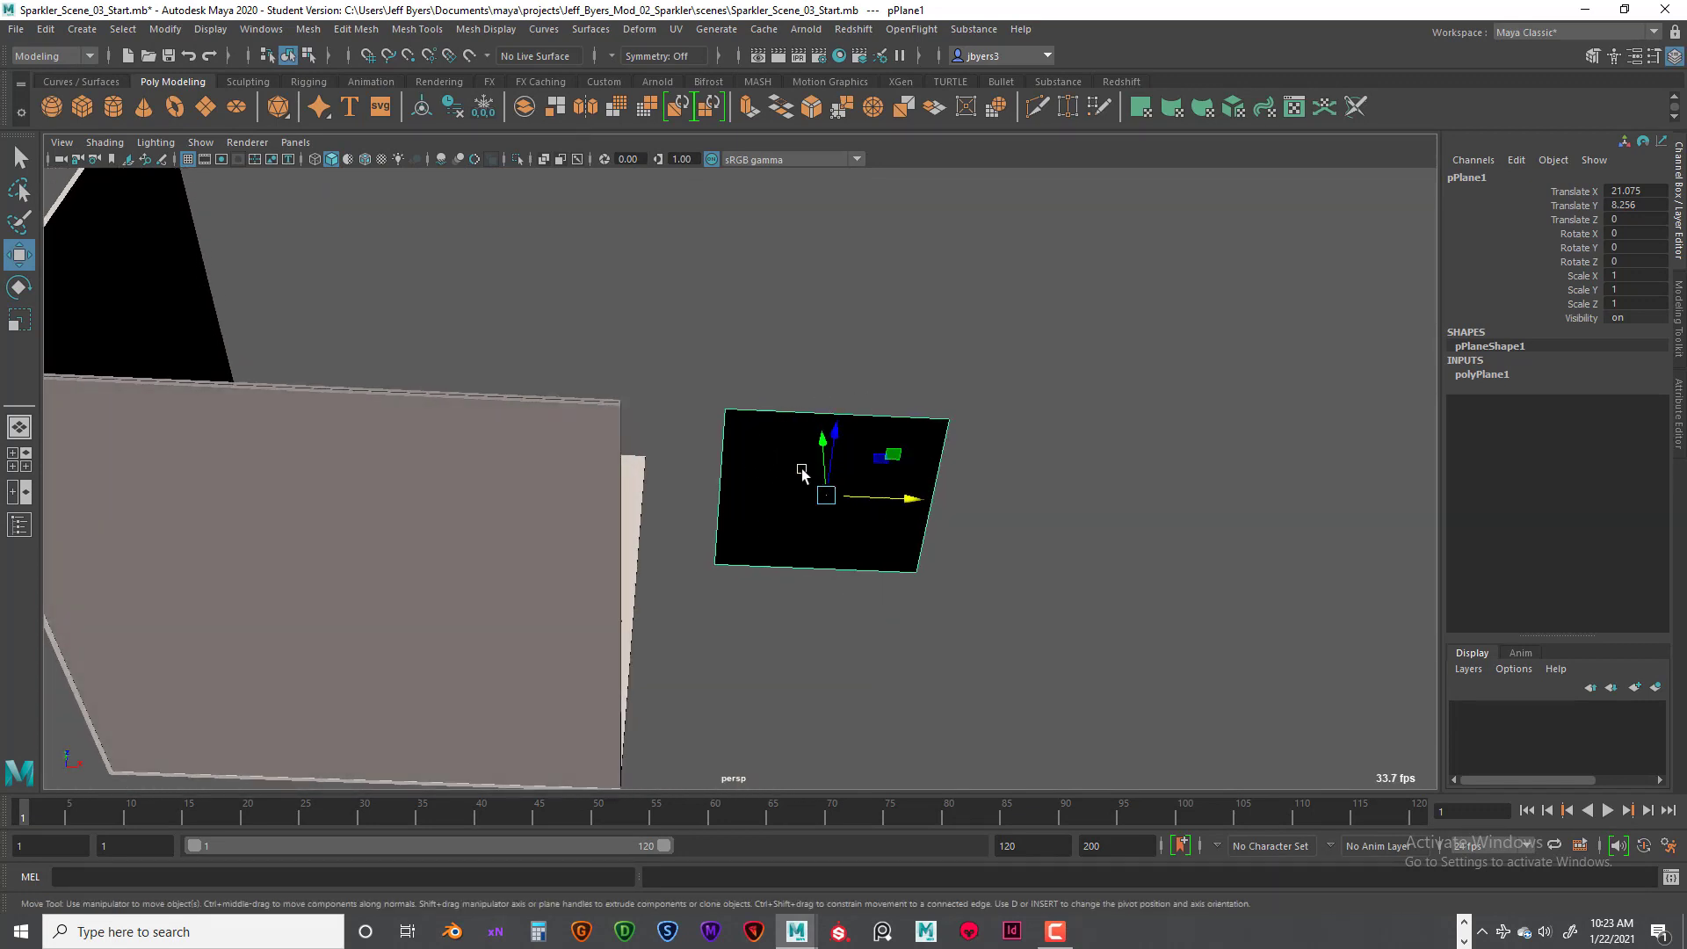
alt+drag(892, 460, 688, 427)
mouse_move(809, 404)
alt+mouse_down()
mouse_move(847, 437)
mouse_move(834, 426)
alt+mouse_up()
mouse_move(833, 426)
alt+right_down()
mouse_move(765, 486)
mouse_move(852, 448)
alt+right_up()
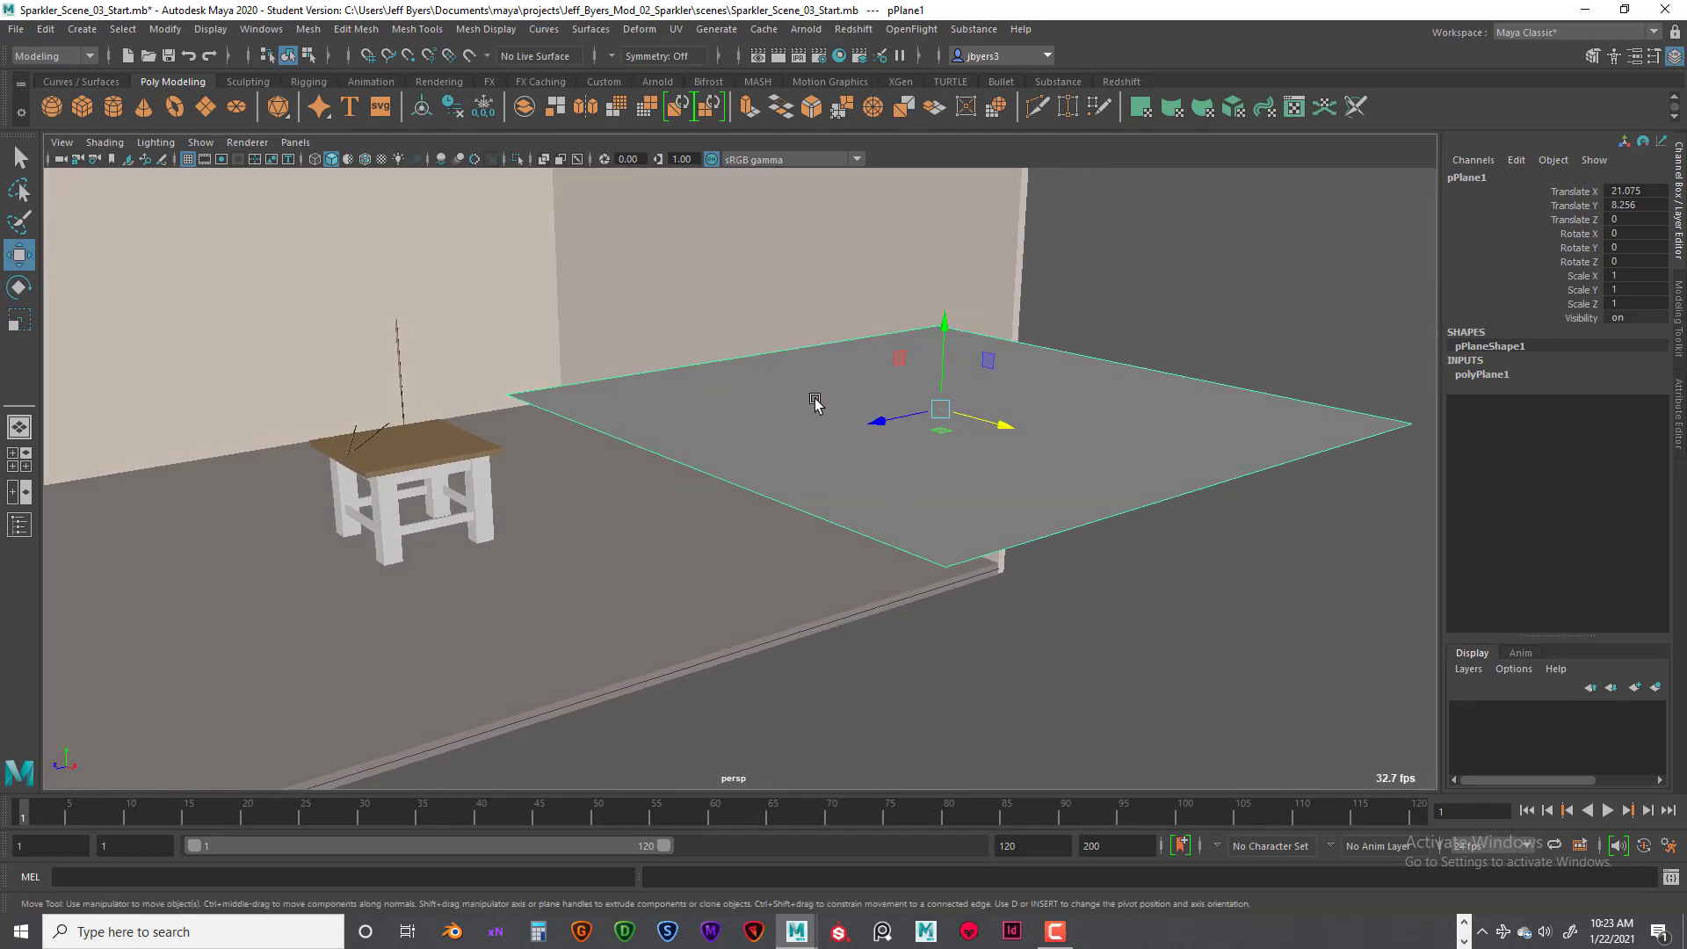
alt+drag(842, 450, 881, 362)
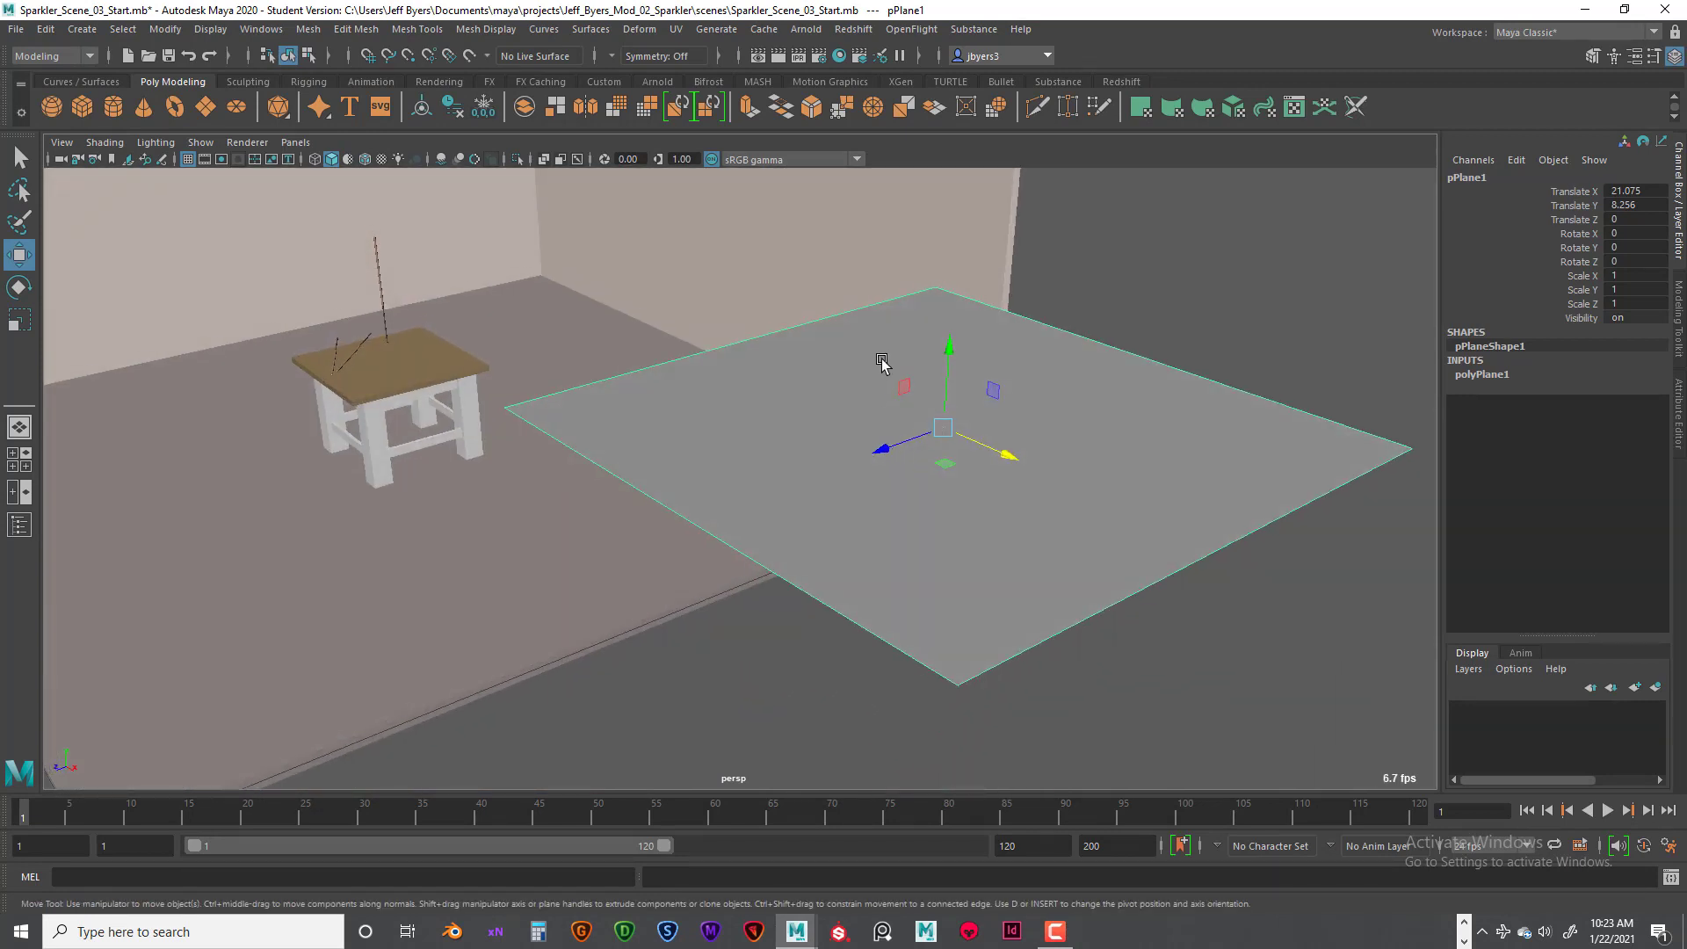
alt+drag(1012, 417, 971, 312)
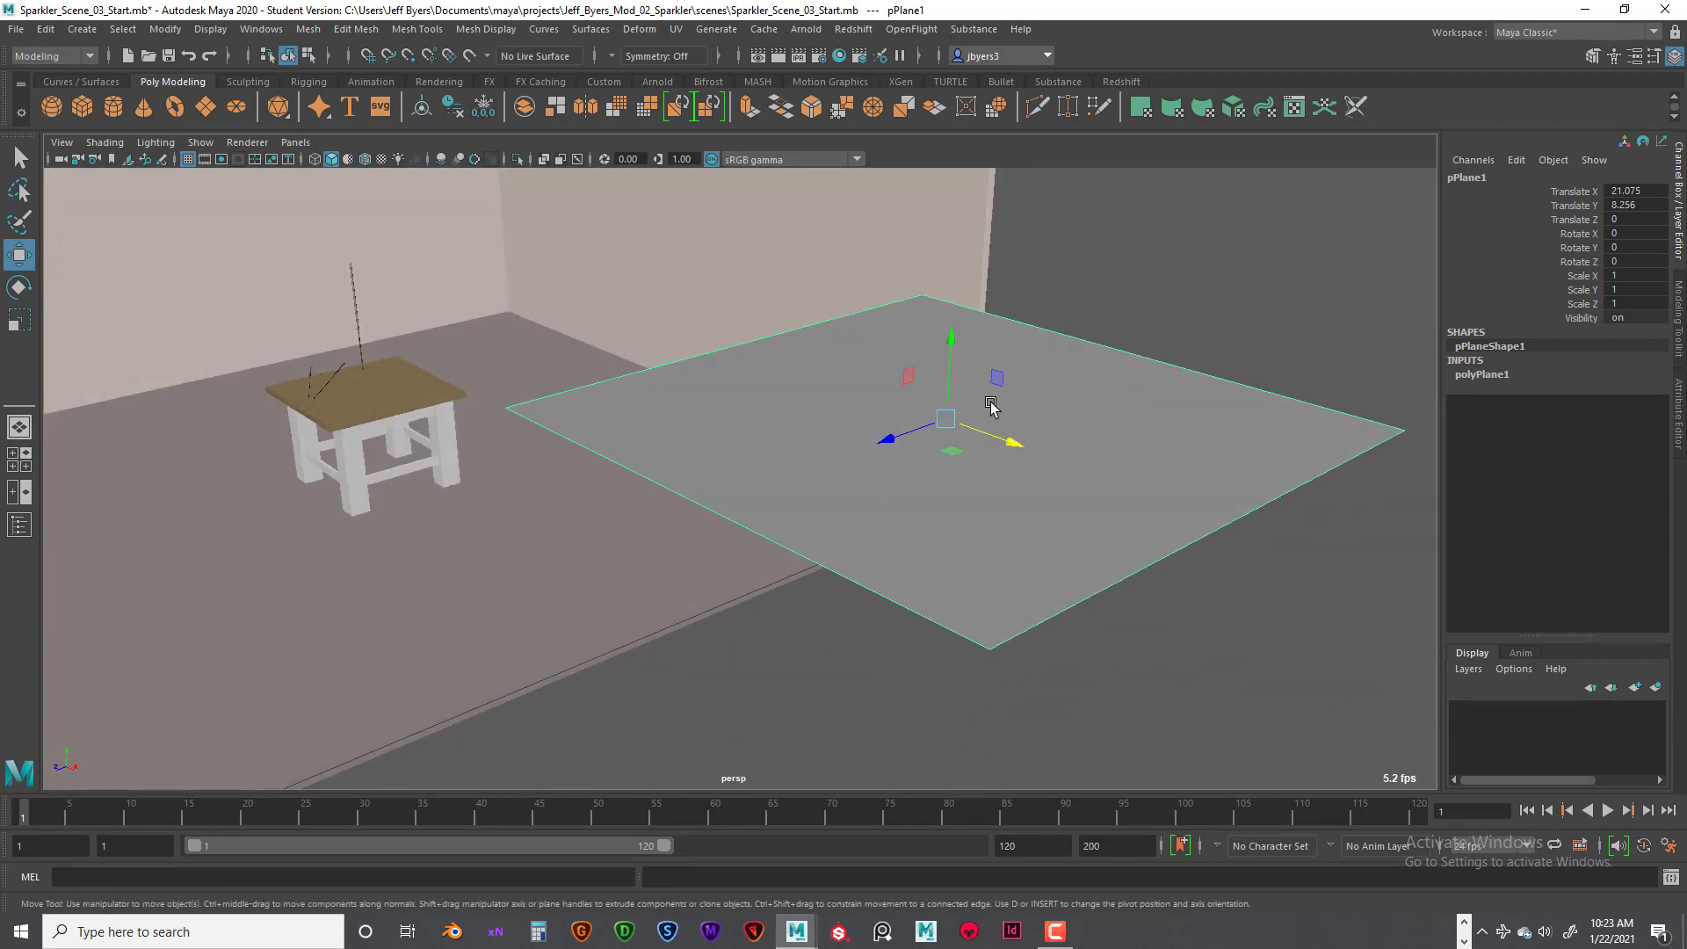
alt+drag(1034, 430, 983, 490)
key(Delete)
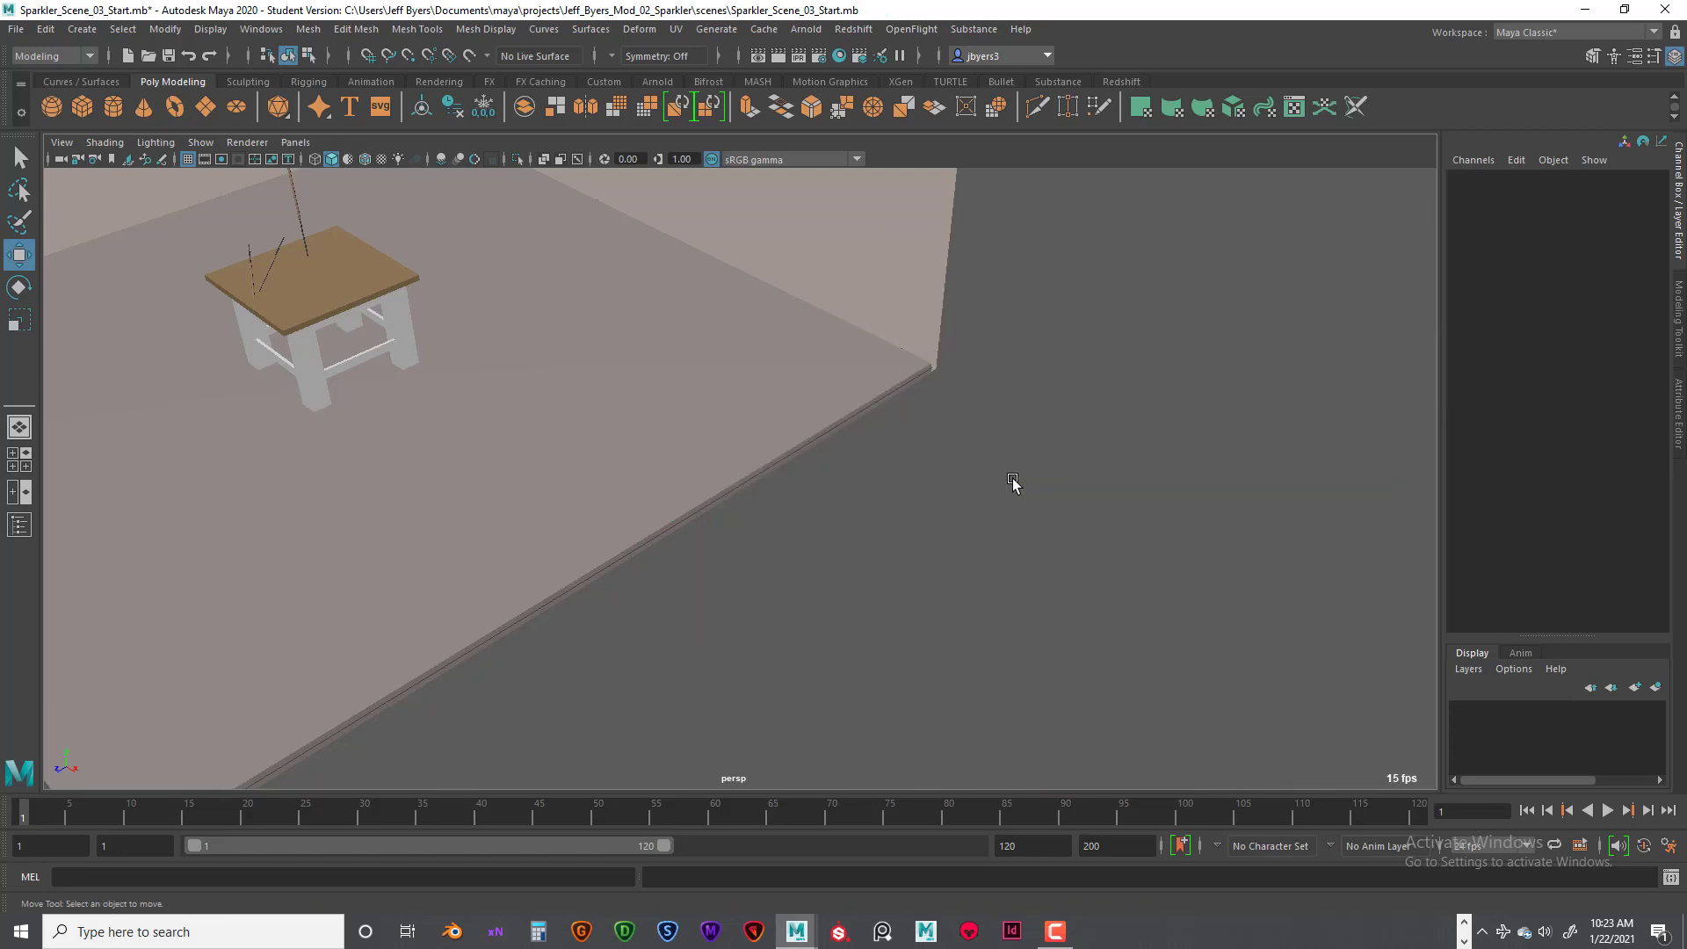
Step: Select the floor and the two walls repeatedly in turn to review the large surfaces of the room
alt+right_drag(841, 464, 757, 467)
alt+drag(757, 466, 877, 460)
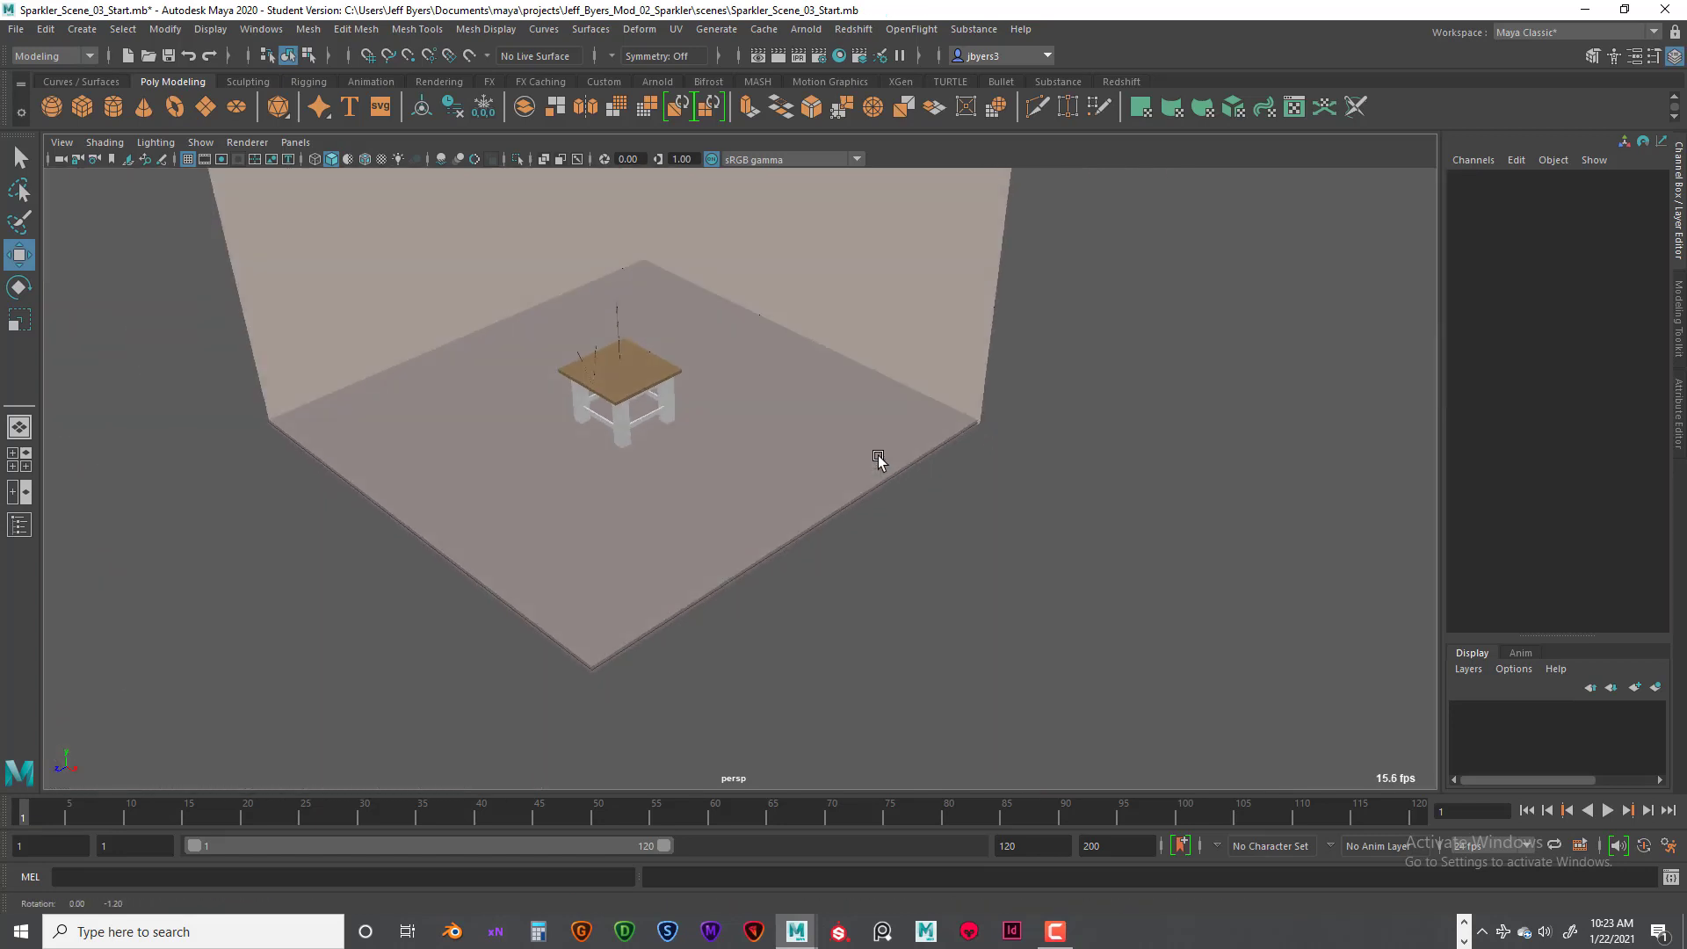
alt+right_drag(877, 459, 859, 456)
alt+drag(859, 456, 872, 600)
click(872, 599)
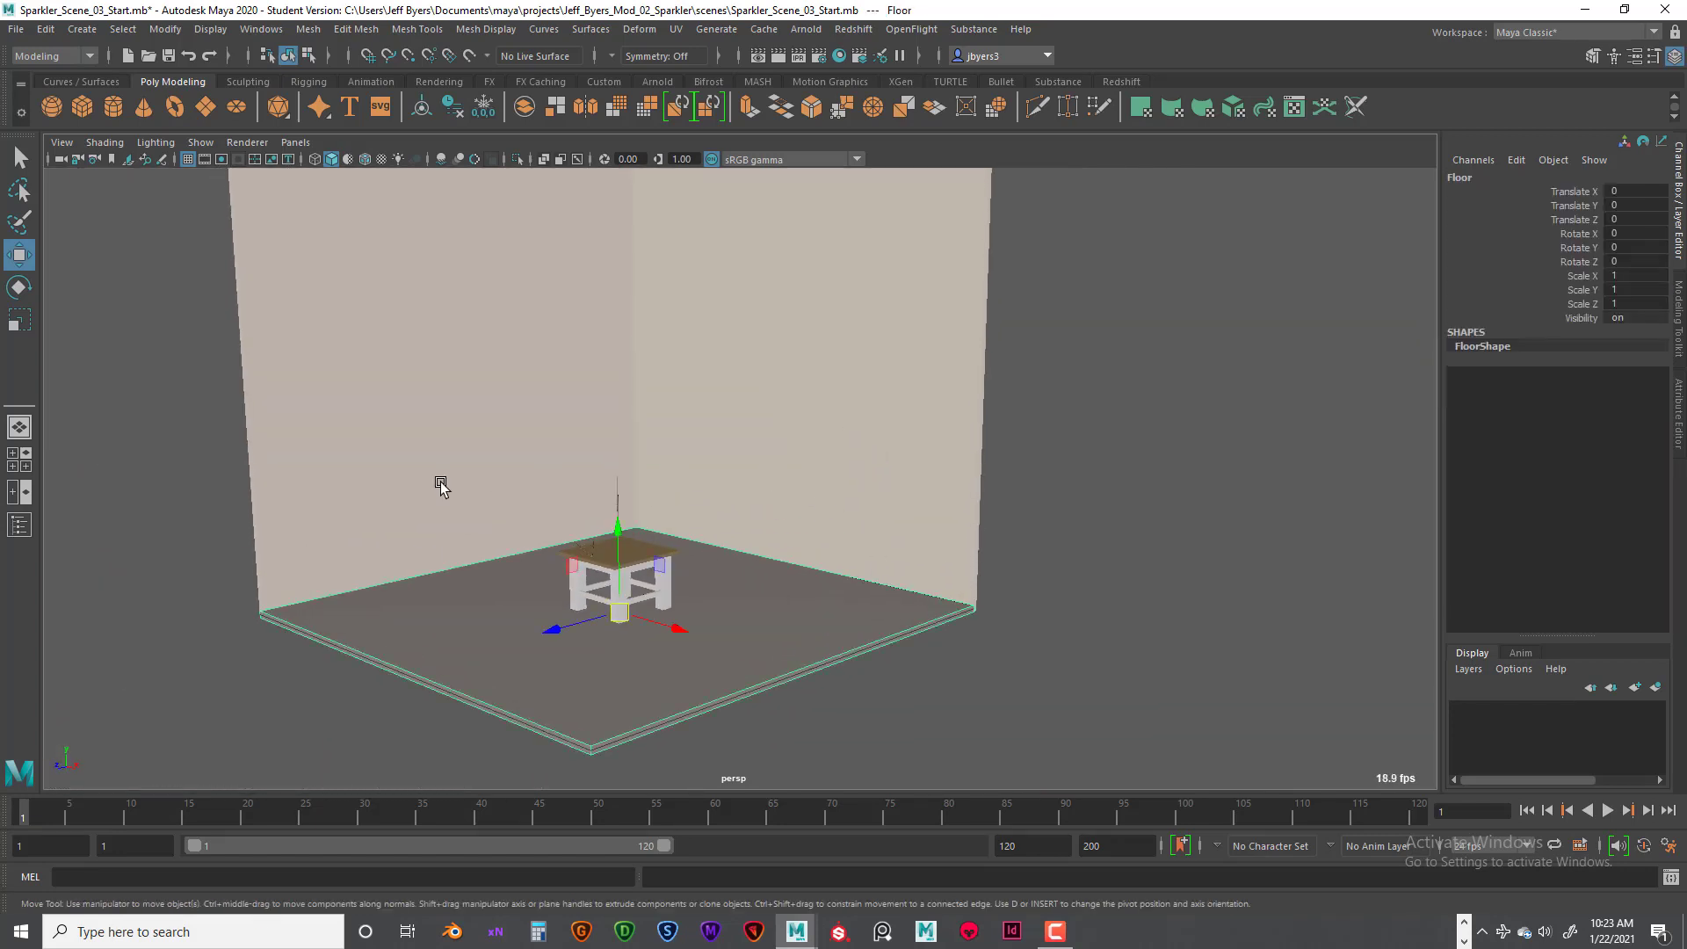
click(496, 475)
click(741, 400)
click(723, 639)
click(413, 497)
click(773, 516)
click(597, 660)
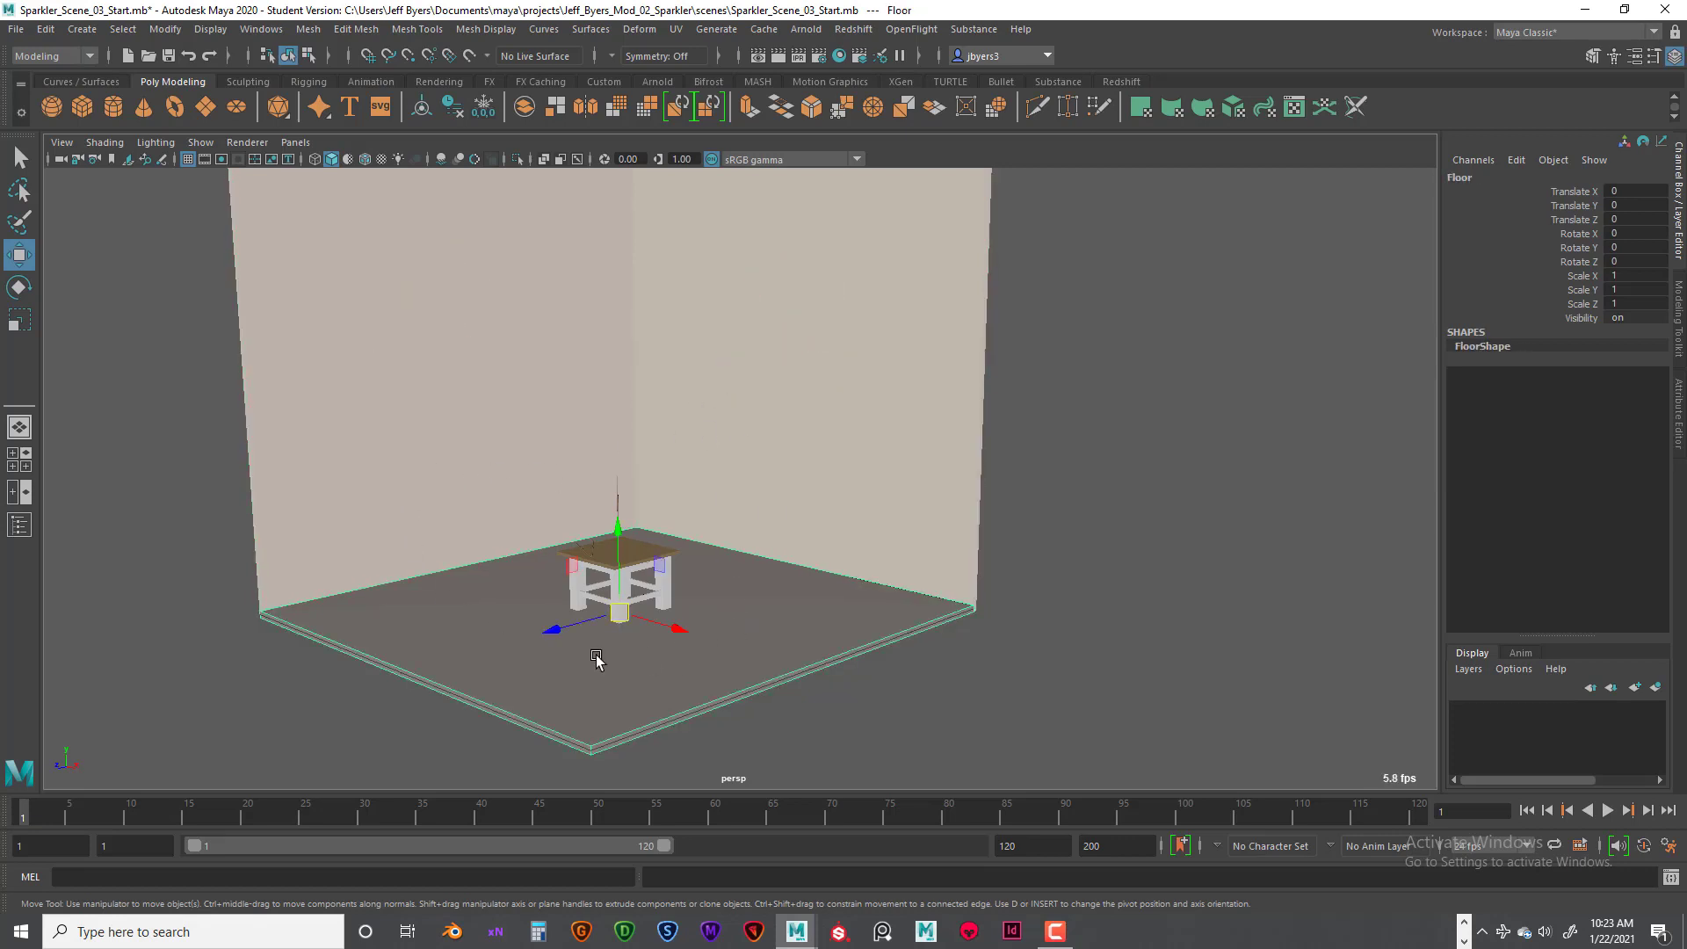
click(378, 538)
click(715, 437)
click(646, 668)
Step: Examine each wall and the floor again from different angles, close to the table and from far away
alt+drag(440, 598, 525, 564)
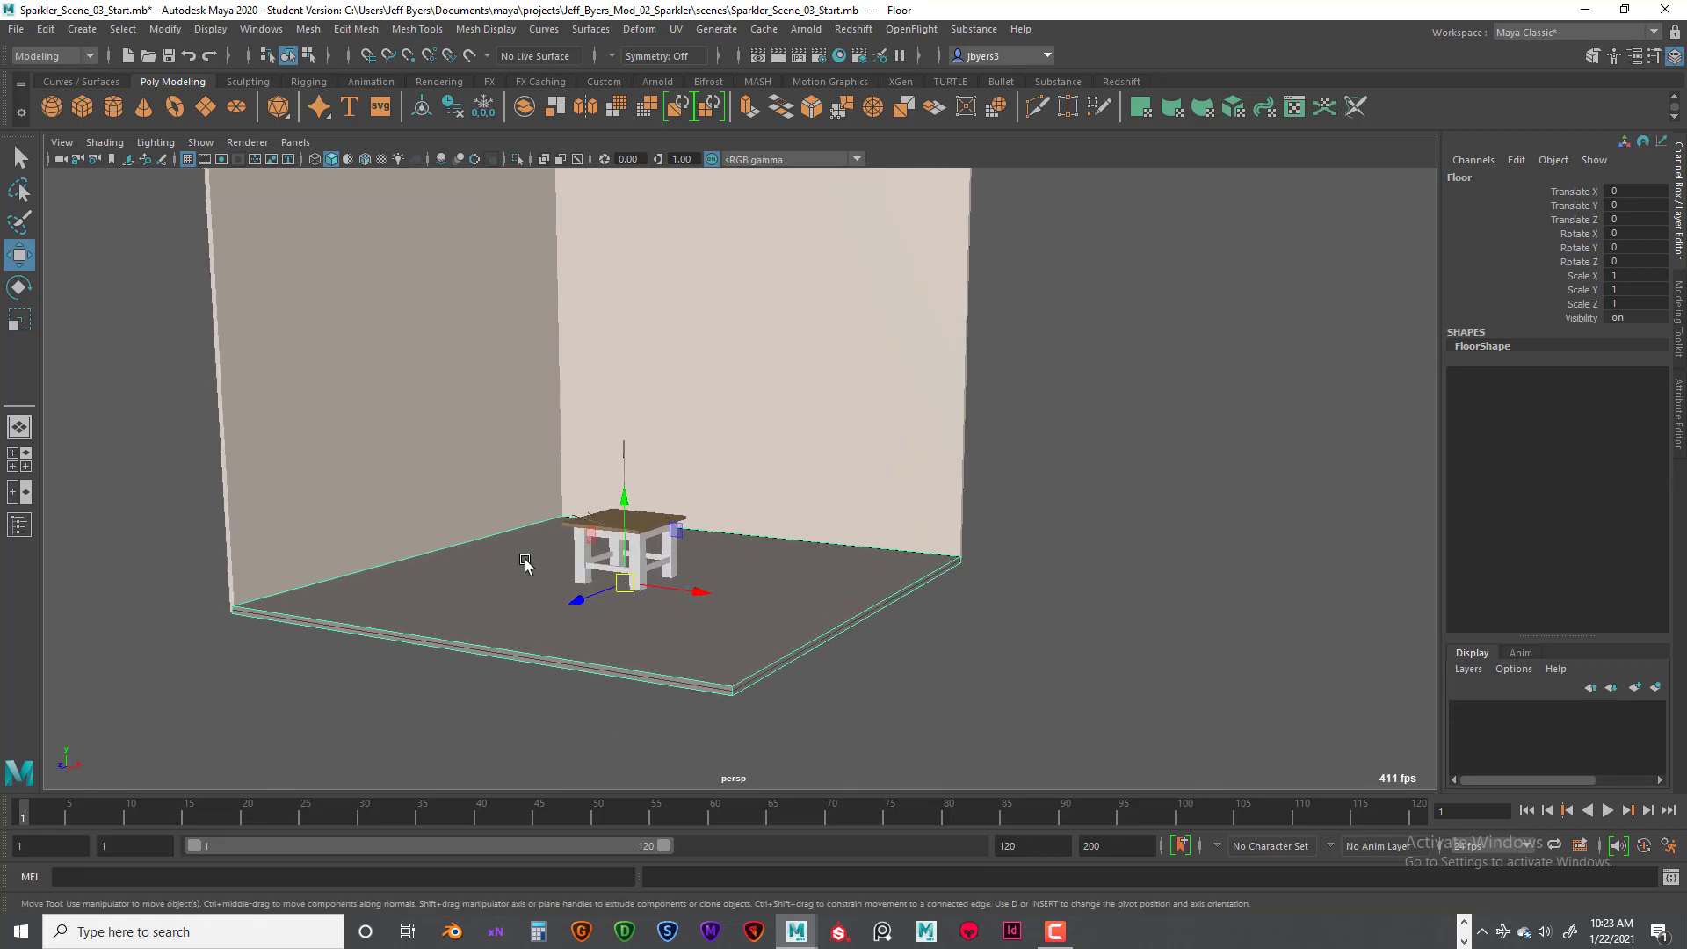
click(323, 470)
alt+drag(324, 470, 674, 467)
click(832, 392)
alt+right_drag(675, 467, 943, 271)
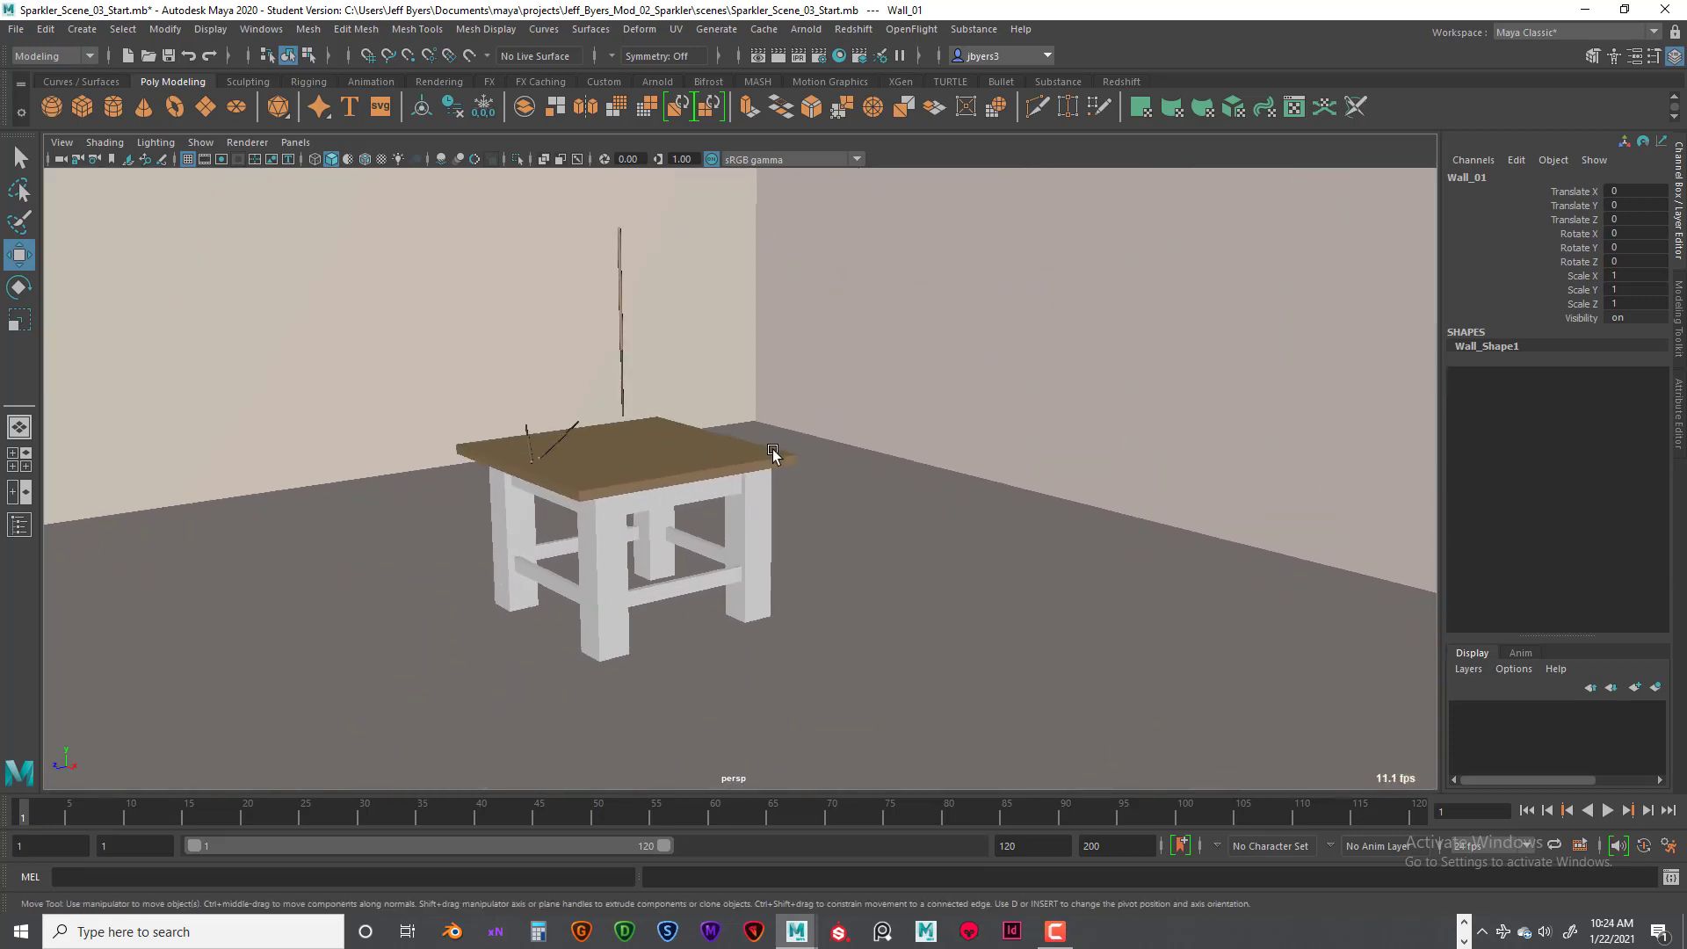
scroll(829, 434, down, 8)
alt+middle_drag(791, 403, 761, 490)
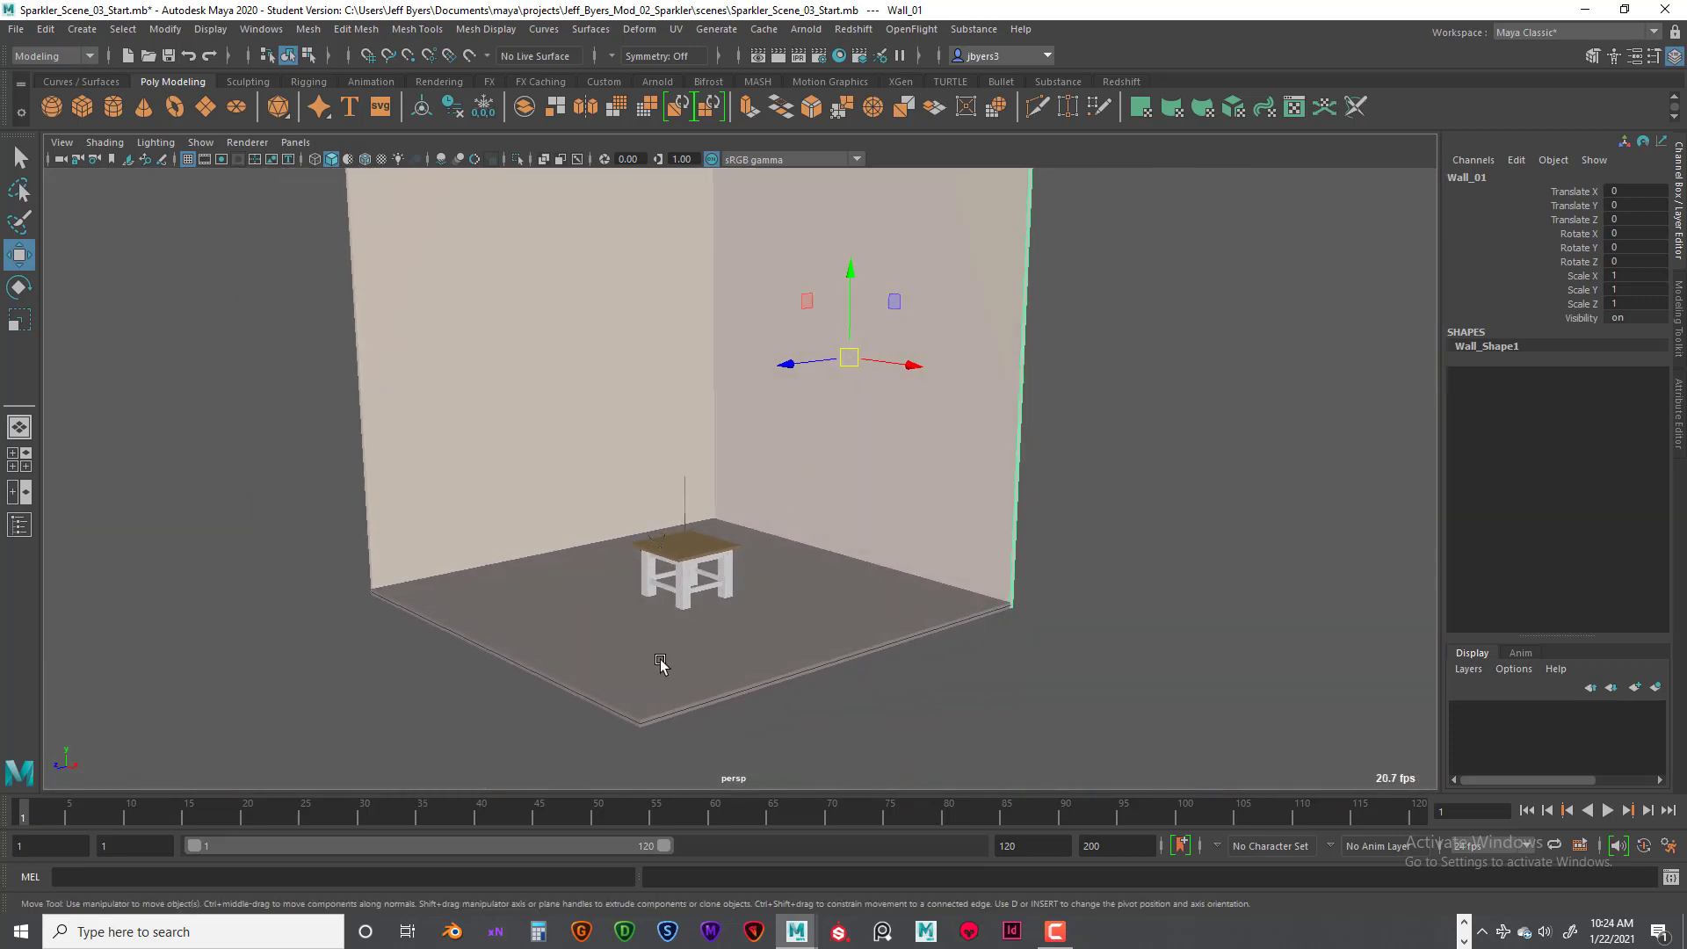
click(661, 664)
click(712, 403)
click(801, 447)
scroll(761, 470, up, 10)
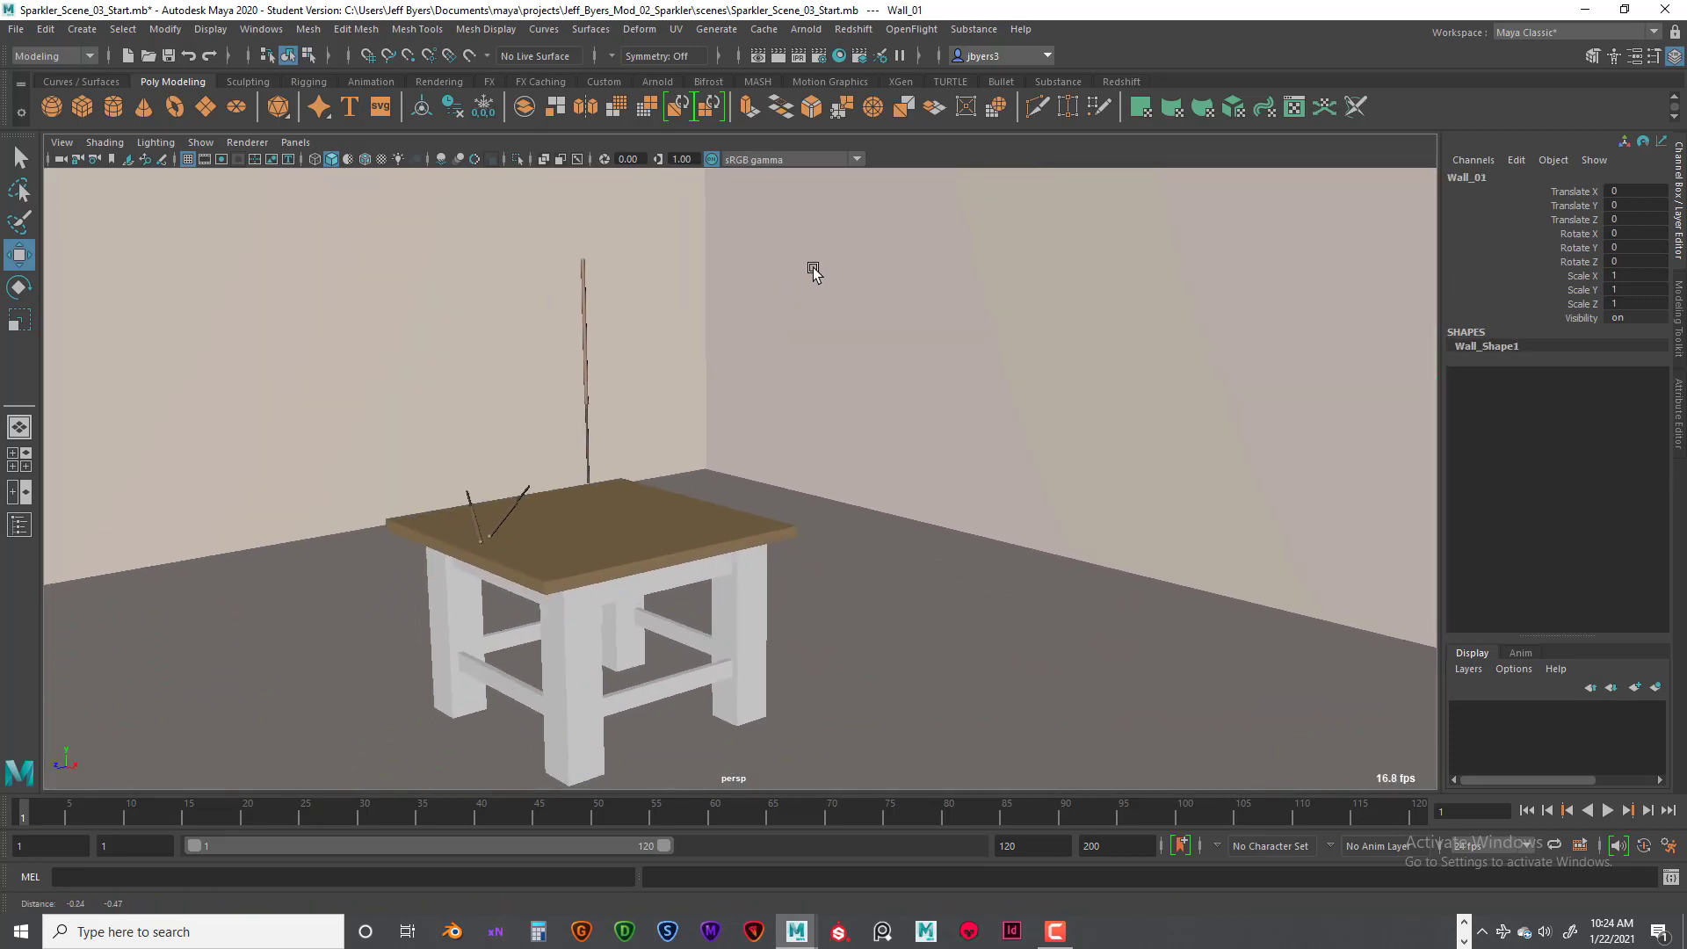
Step: Select the table top and the table legs in turn and inspect them as separate objects
click(733, 536)
alt+middle_drag(735, 538, 787, 480)
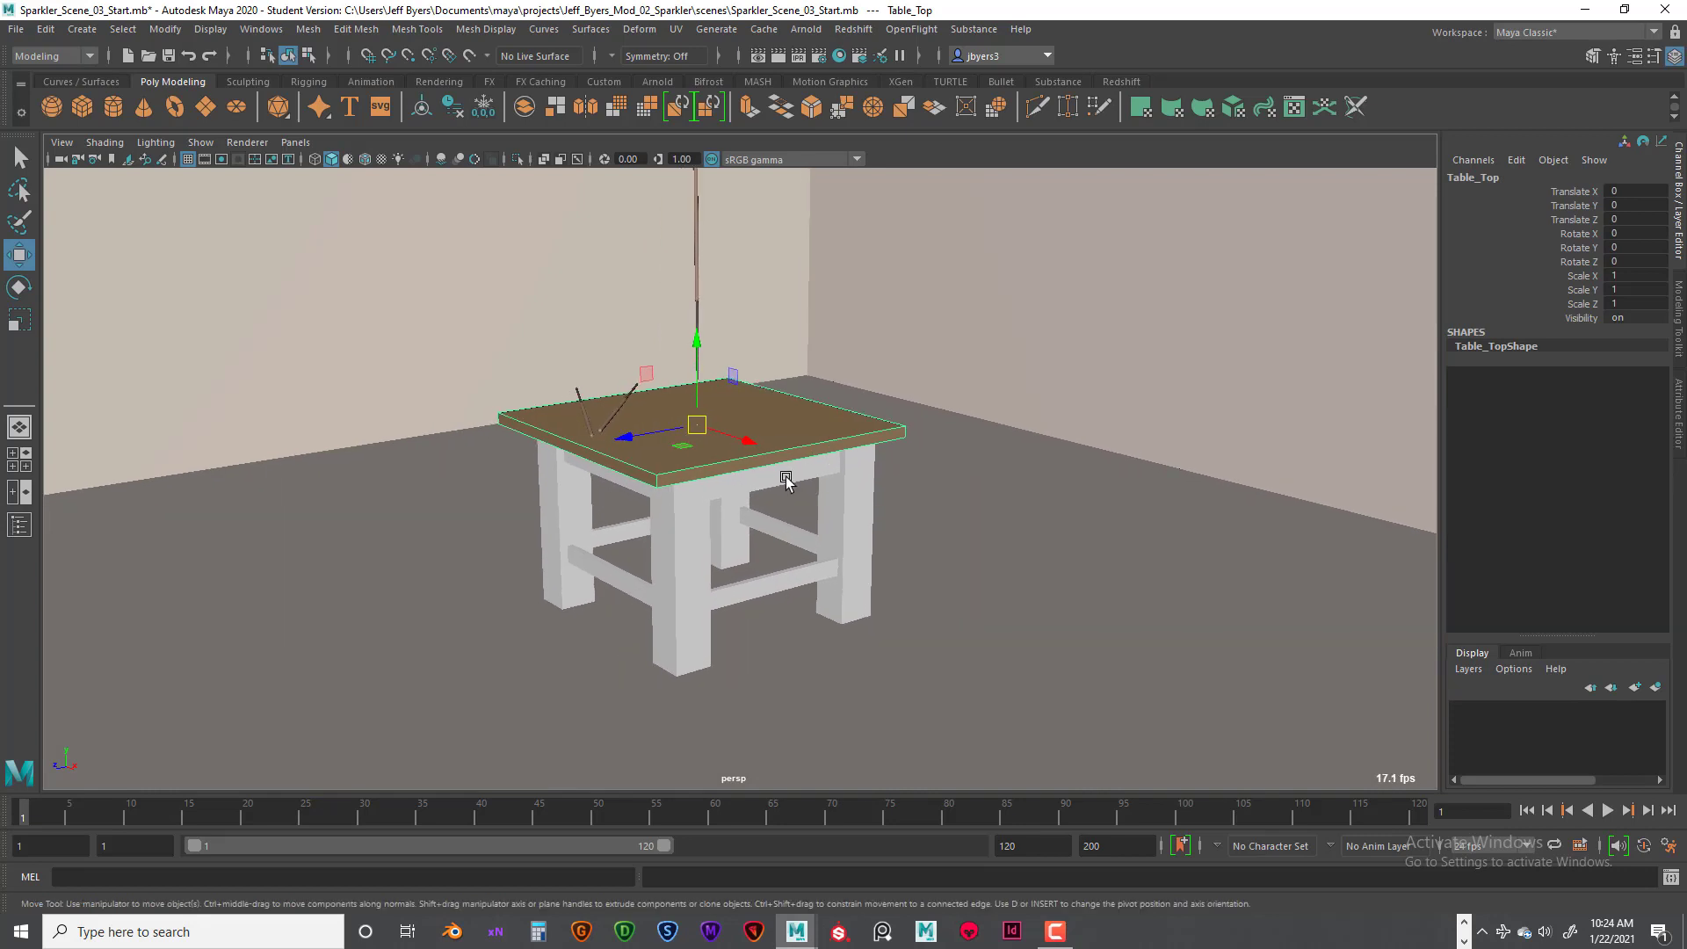
alt+drag(786, 481, 759, 530)
click(668, 558)
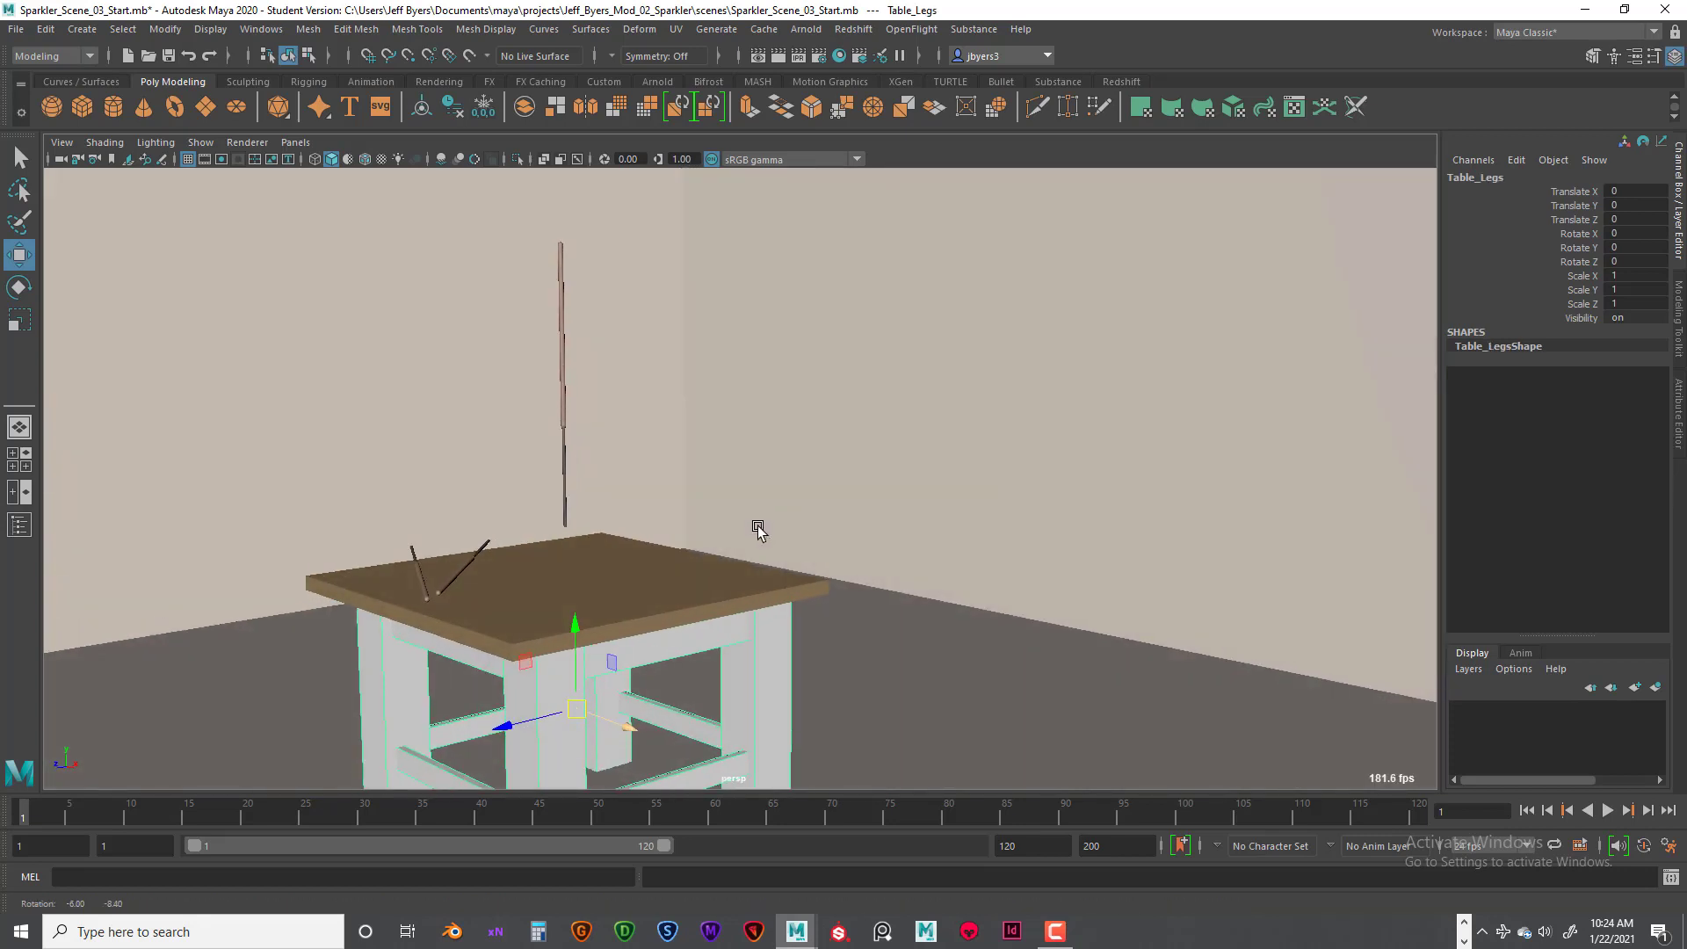
alt+right_drag(759, 531, 737, 319)
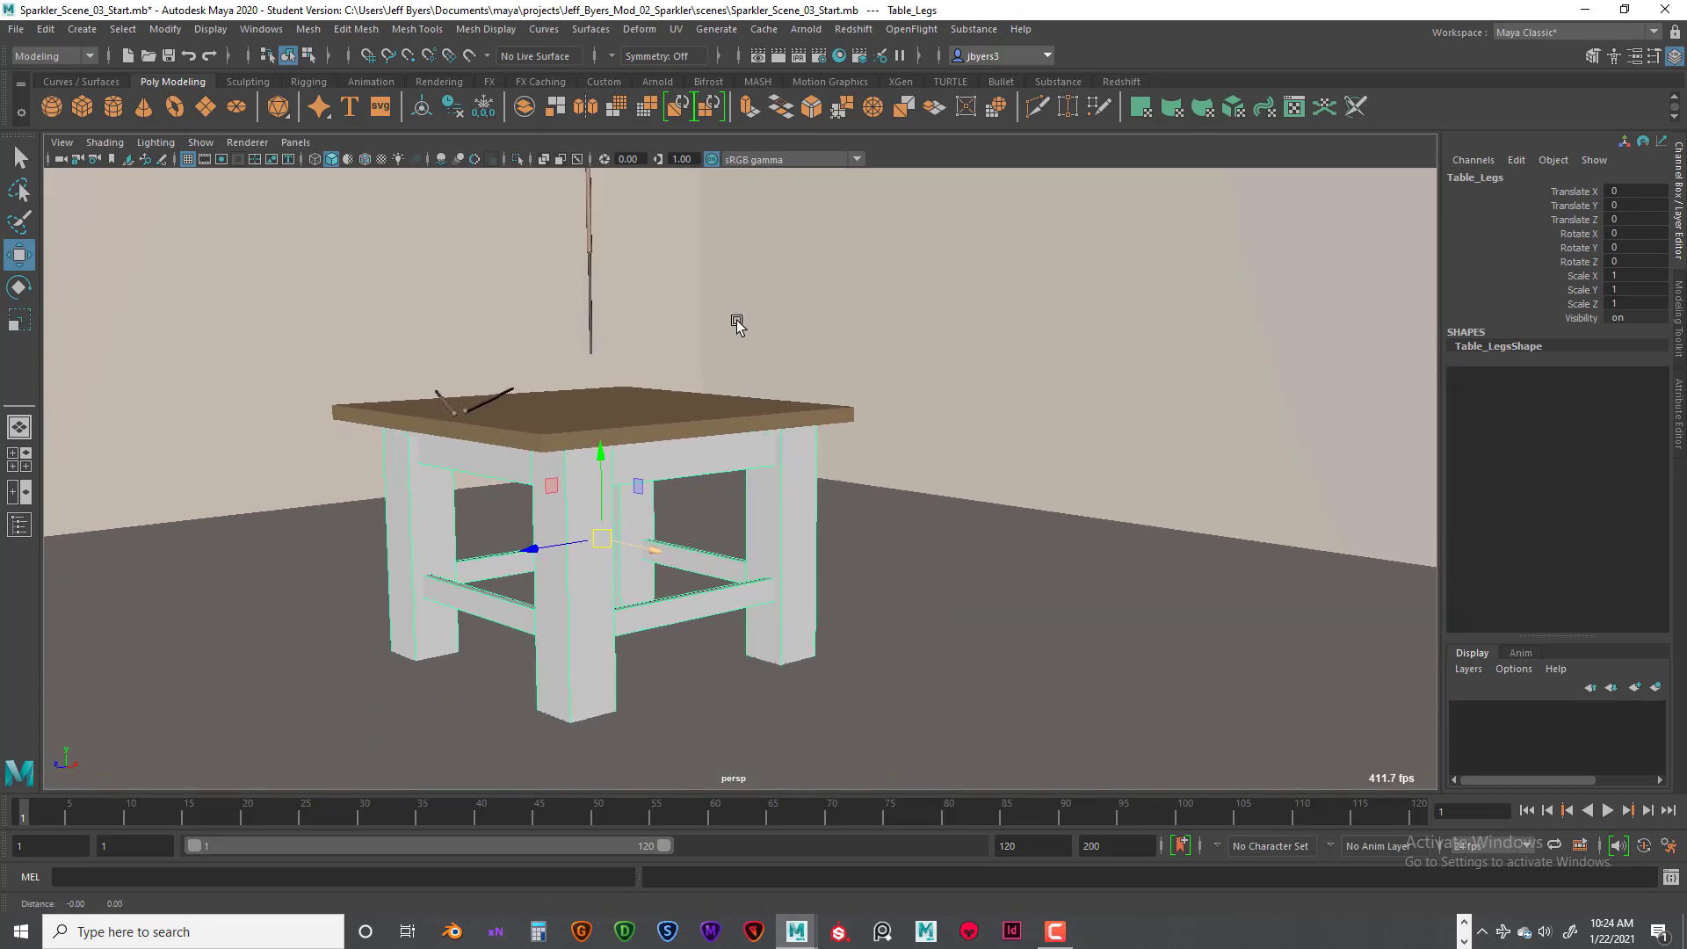
alt+drag(737, 320, 696, 420)
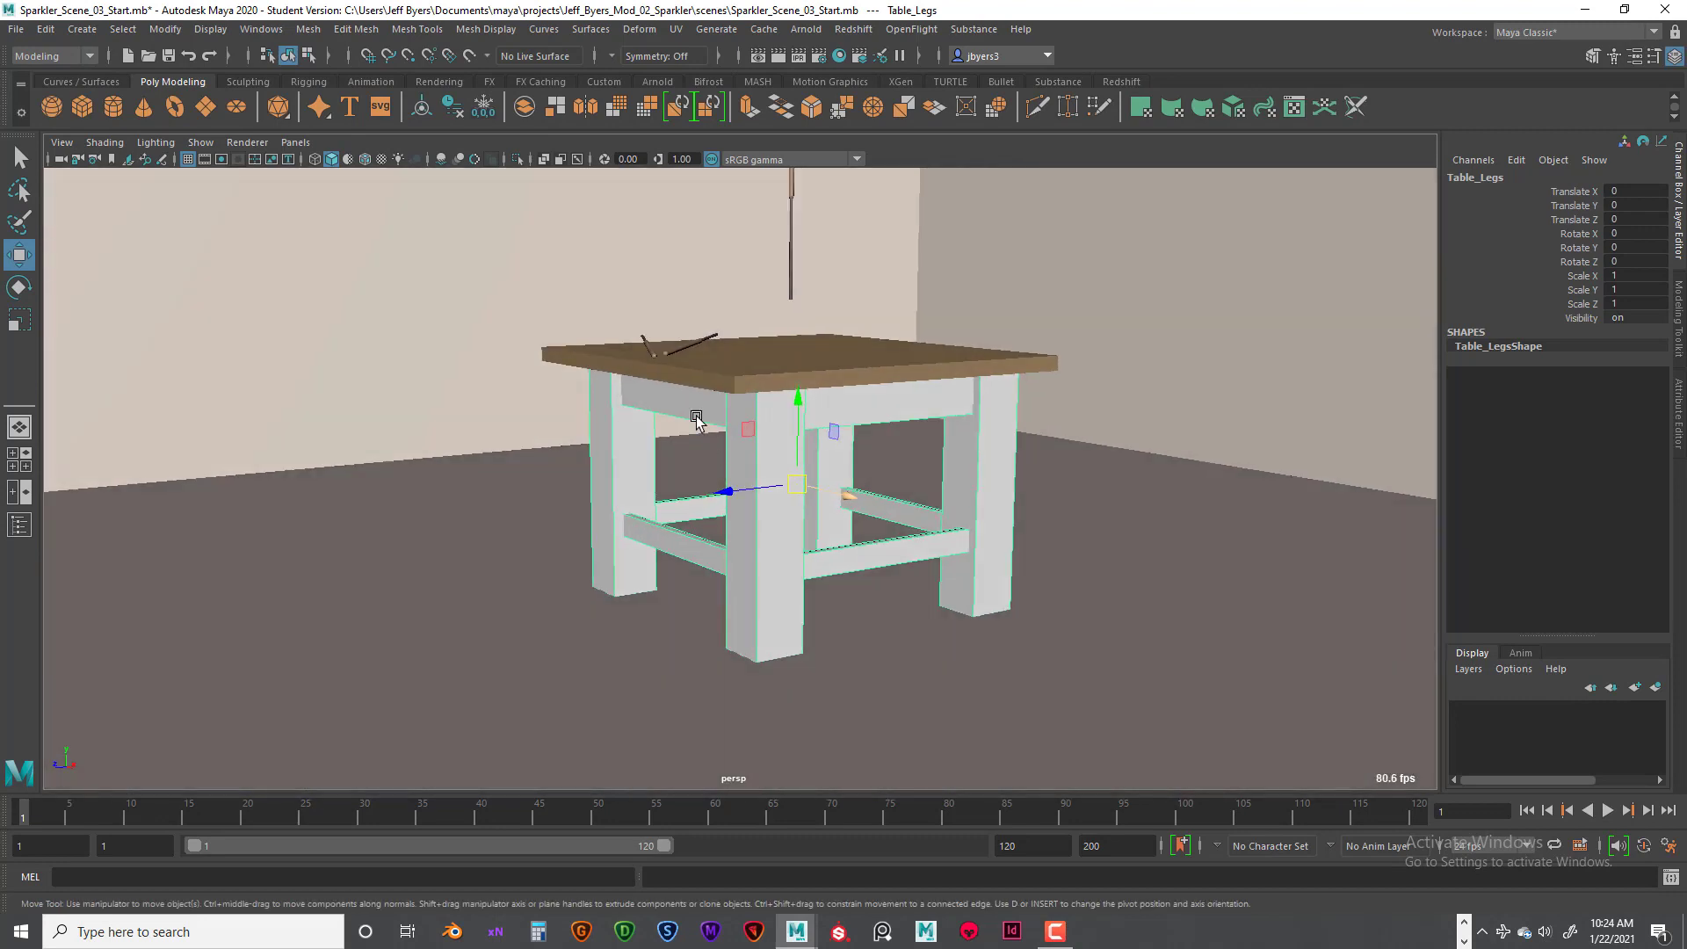
alt+right_drag(696, 420, 760, 503)
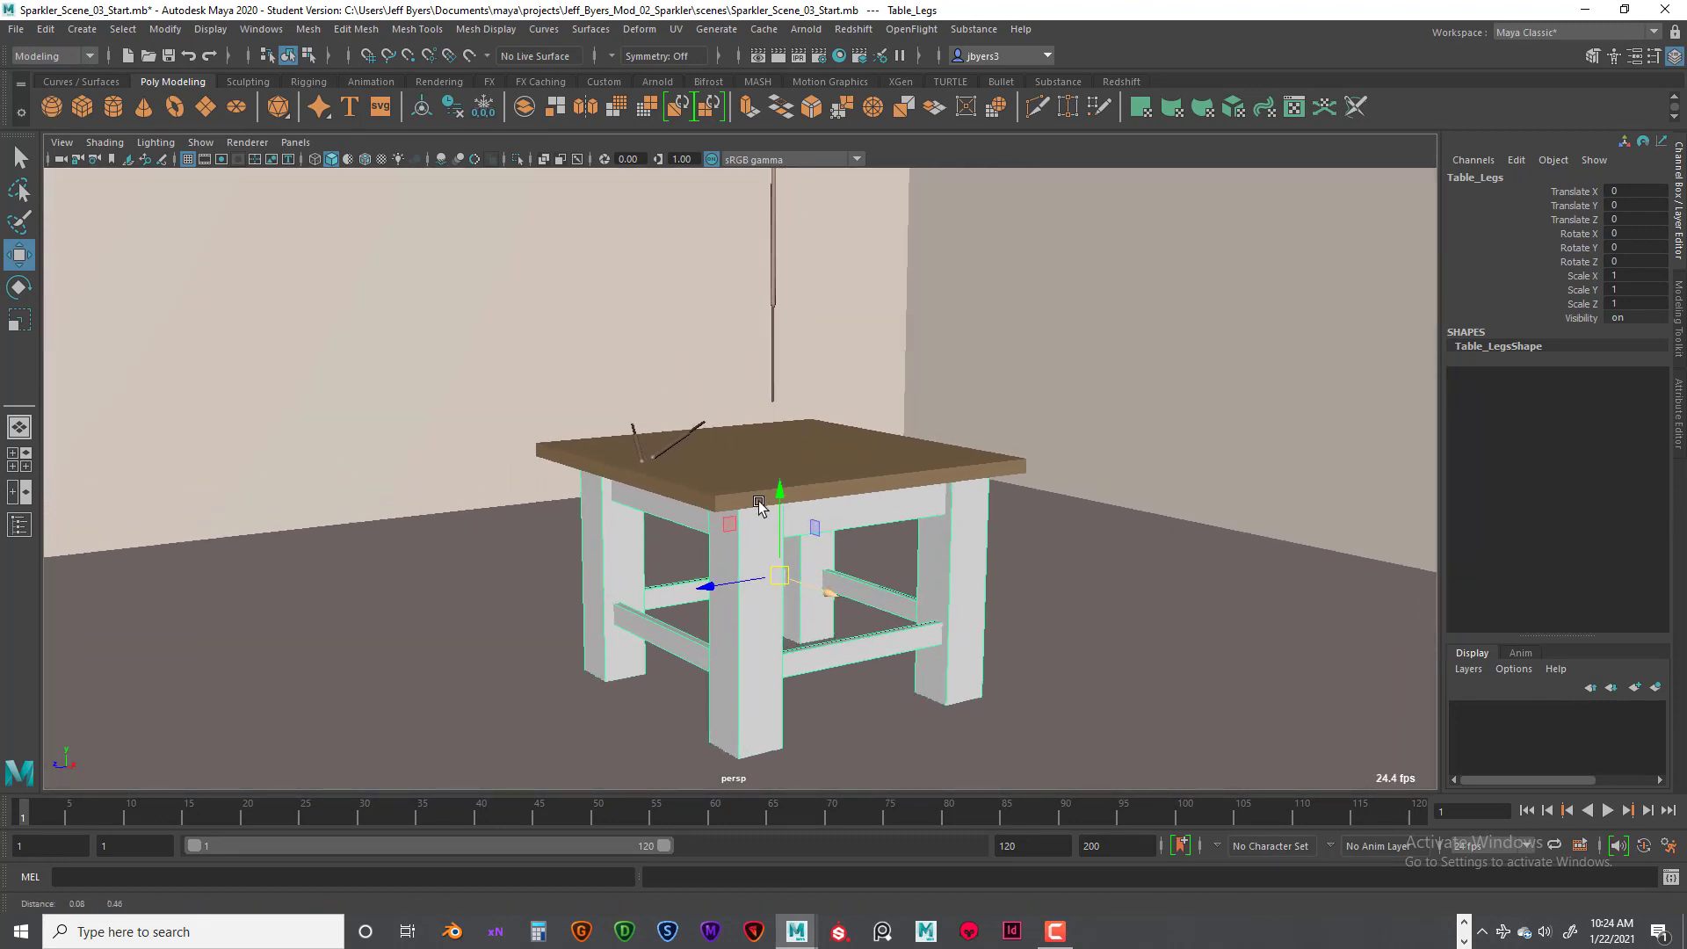
Step: Select the upright sparkler above the table and examine its rounded tip up close
click(773, 299)
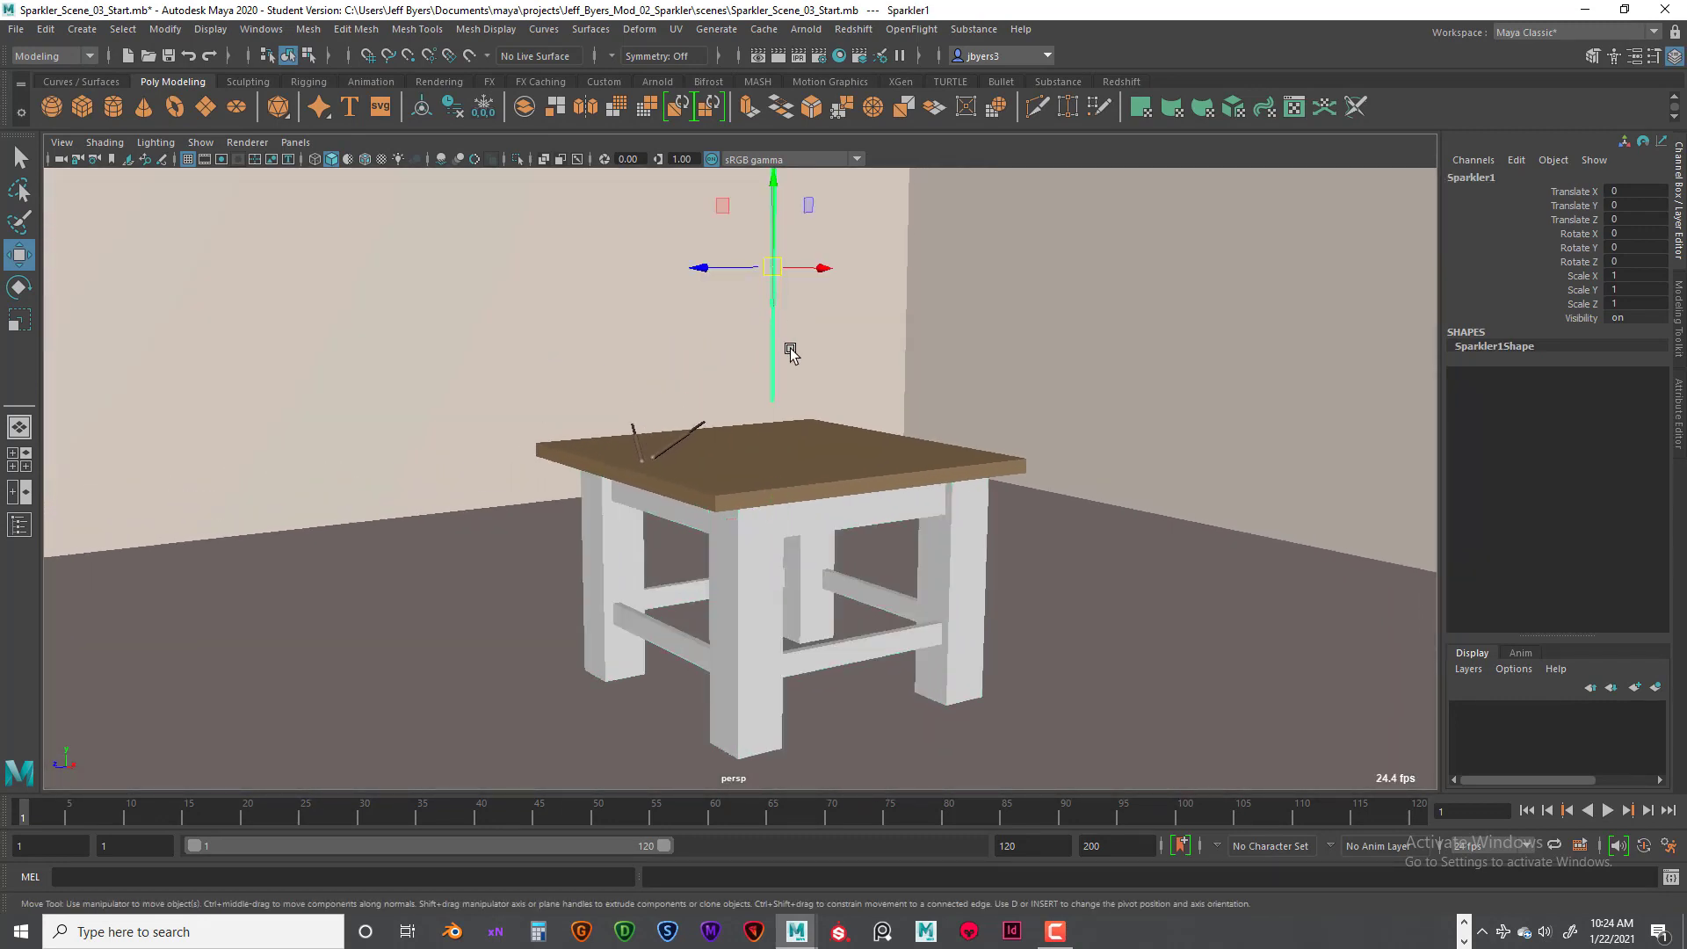
key(f)
click(846, 414)
alt+drag(841, 452, 825, 464)
alt+middle_drag(770, 345, 771, 398)
click(742, 354)
key(f)
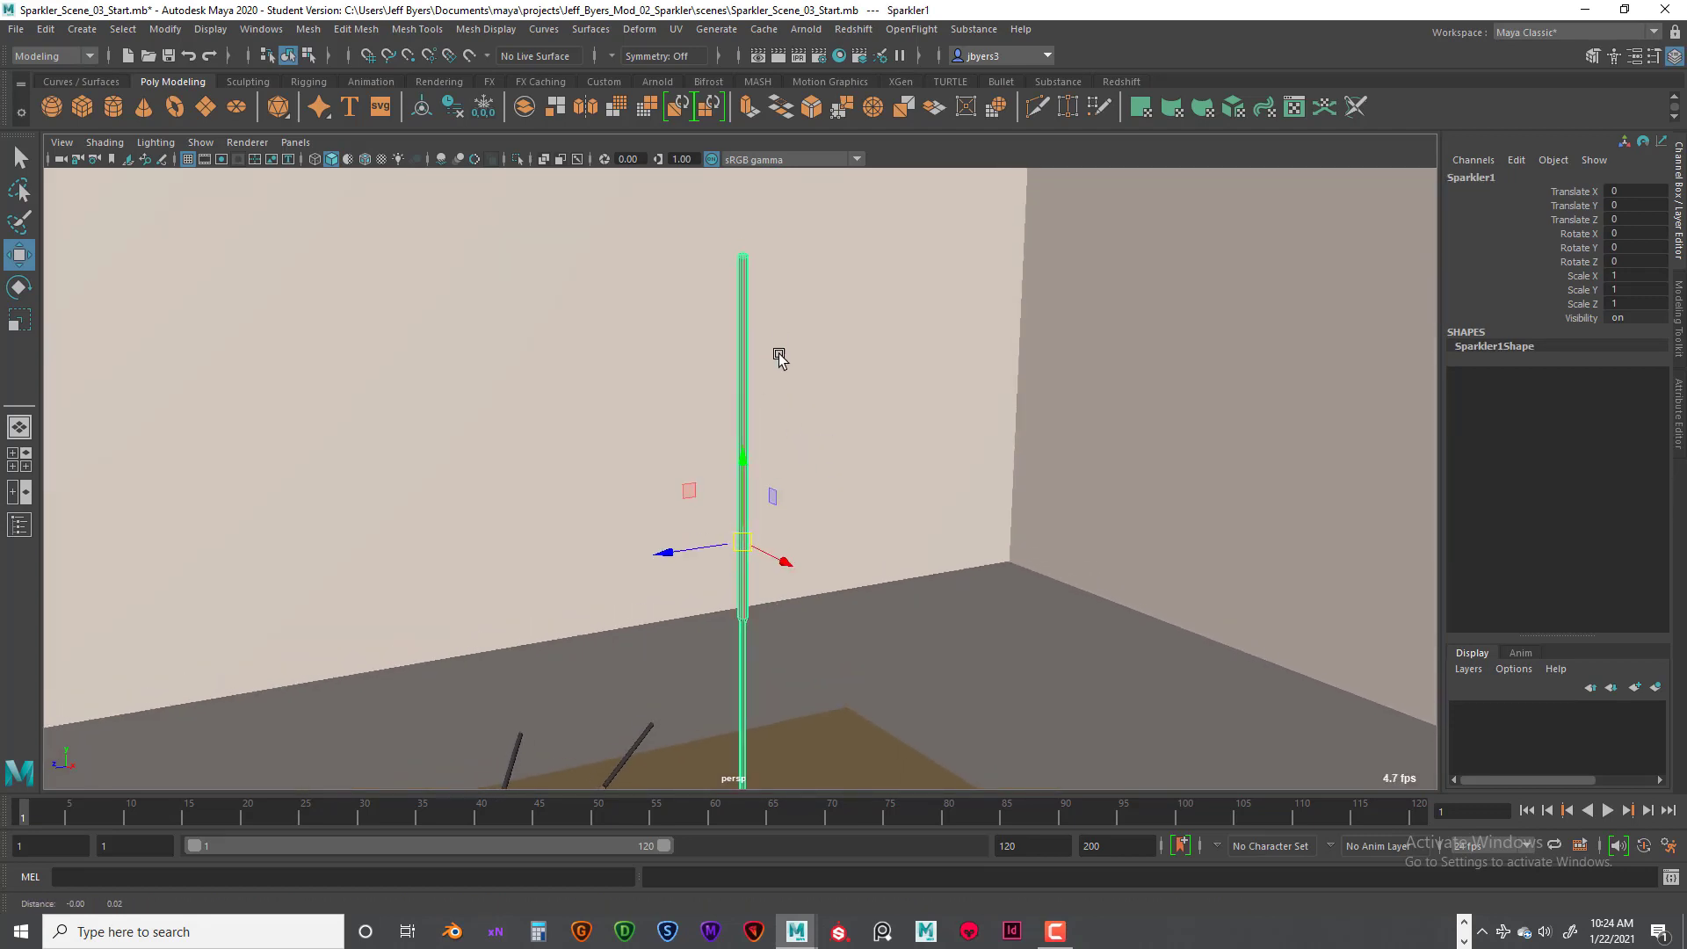
alt+middle_drag(777, 335, 778, 502)
alt+drag(791, 503, 794, 448)
scroll(794, 448, up, 5)
scroll(804, 387, down, 6)
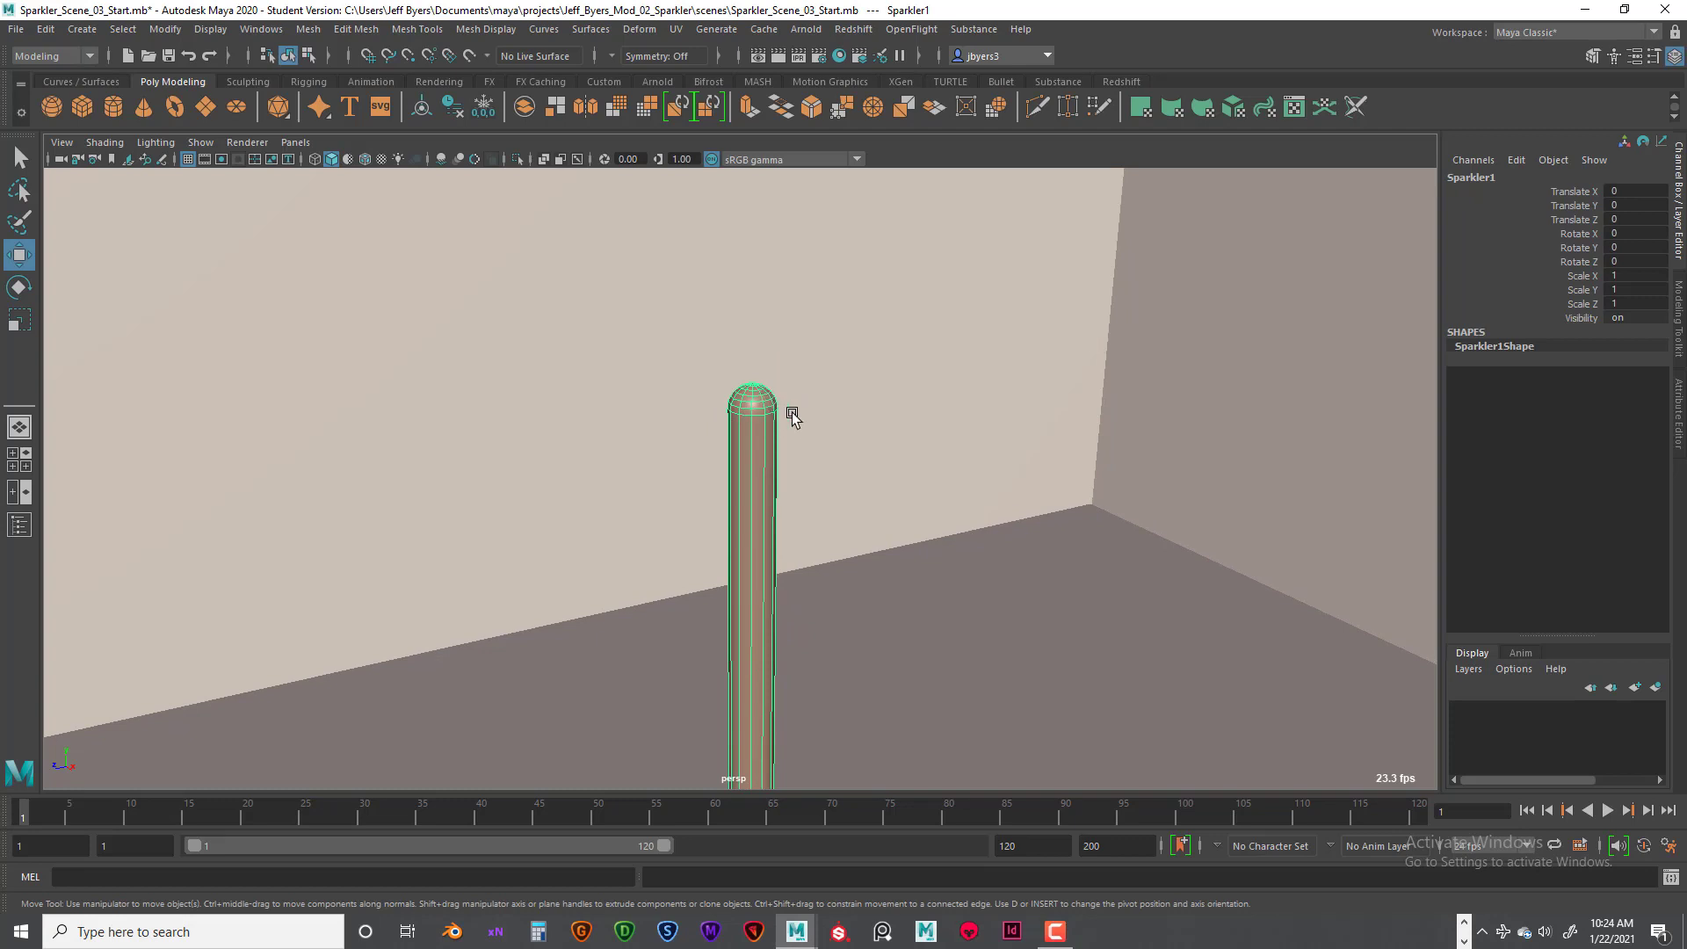
Step: Follow the upright sparkler downward and examine where its thick coating narrows into the thin wire
alt+middle_drag(797, 420, 781, 228)
scroll(788, 444, down, 5)
alt+middle_drag(782, 440, 780, 241)
alt+drag(761, 466, 765, 440)
alt+middle_drag(765, 441, 774, 330)
scroll(776, 369, up, 5)
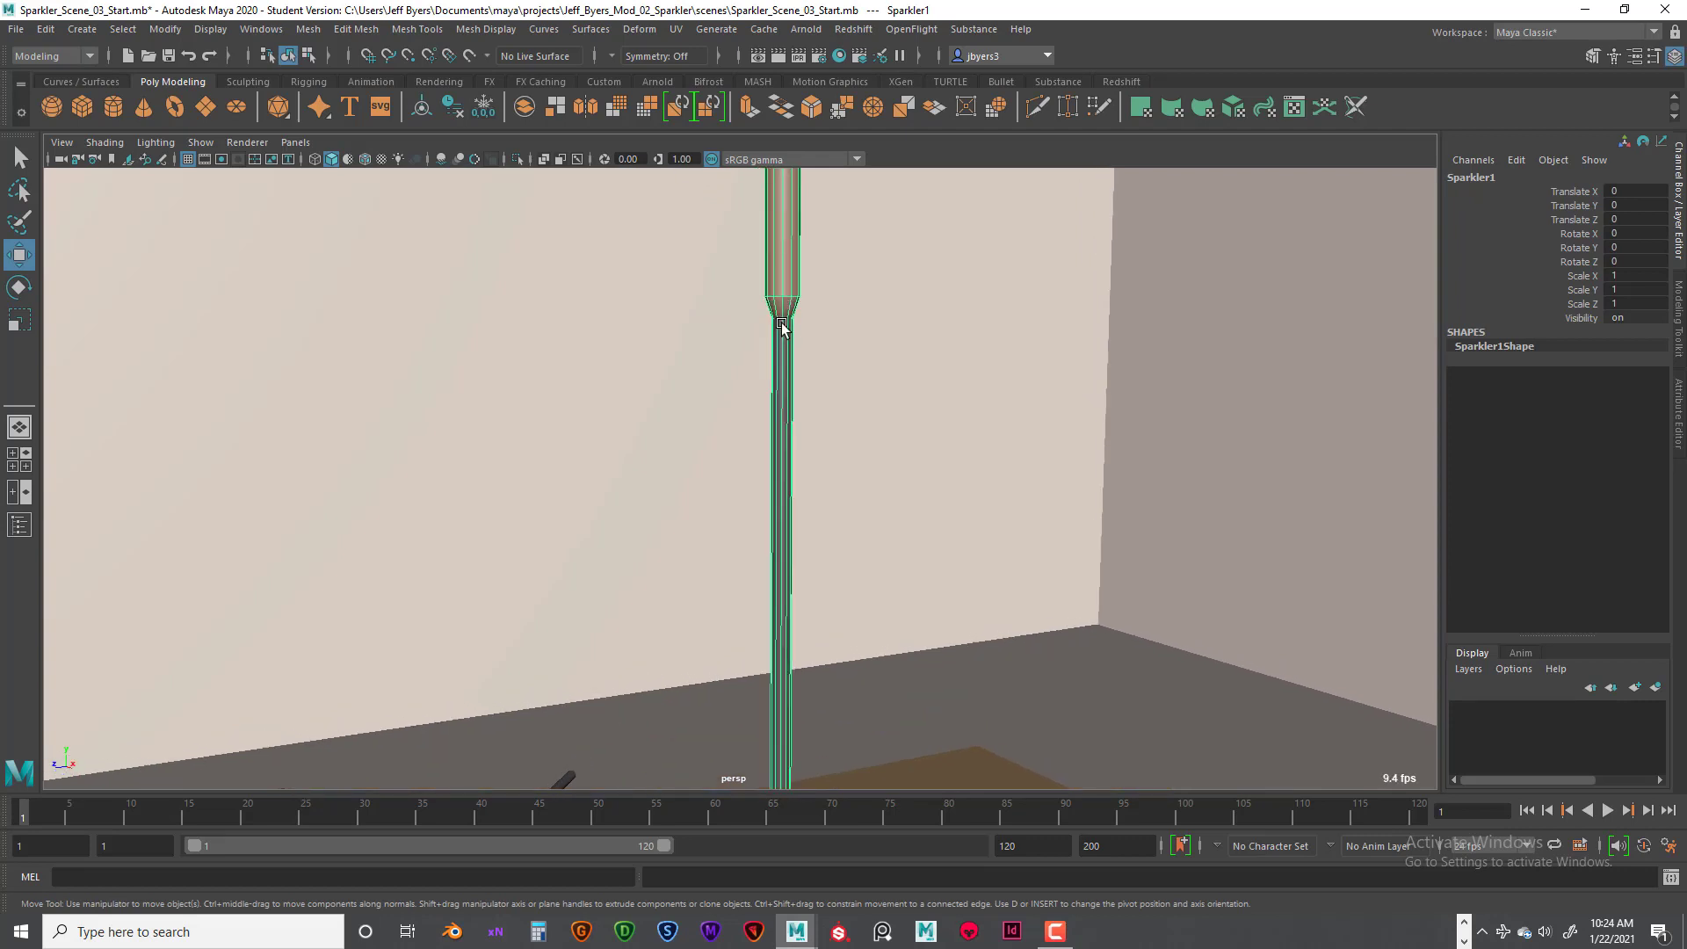
scroll(796, 426, down, 6)
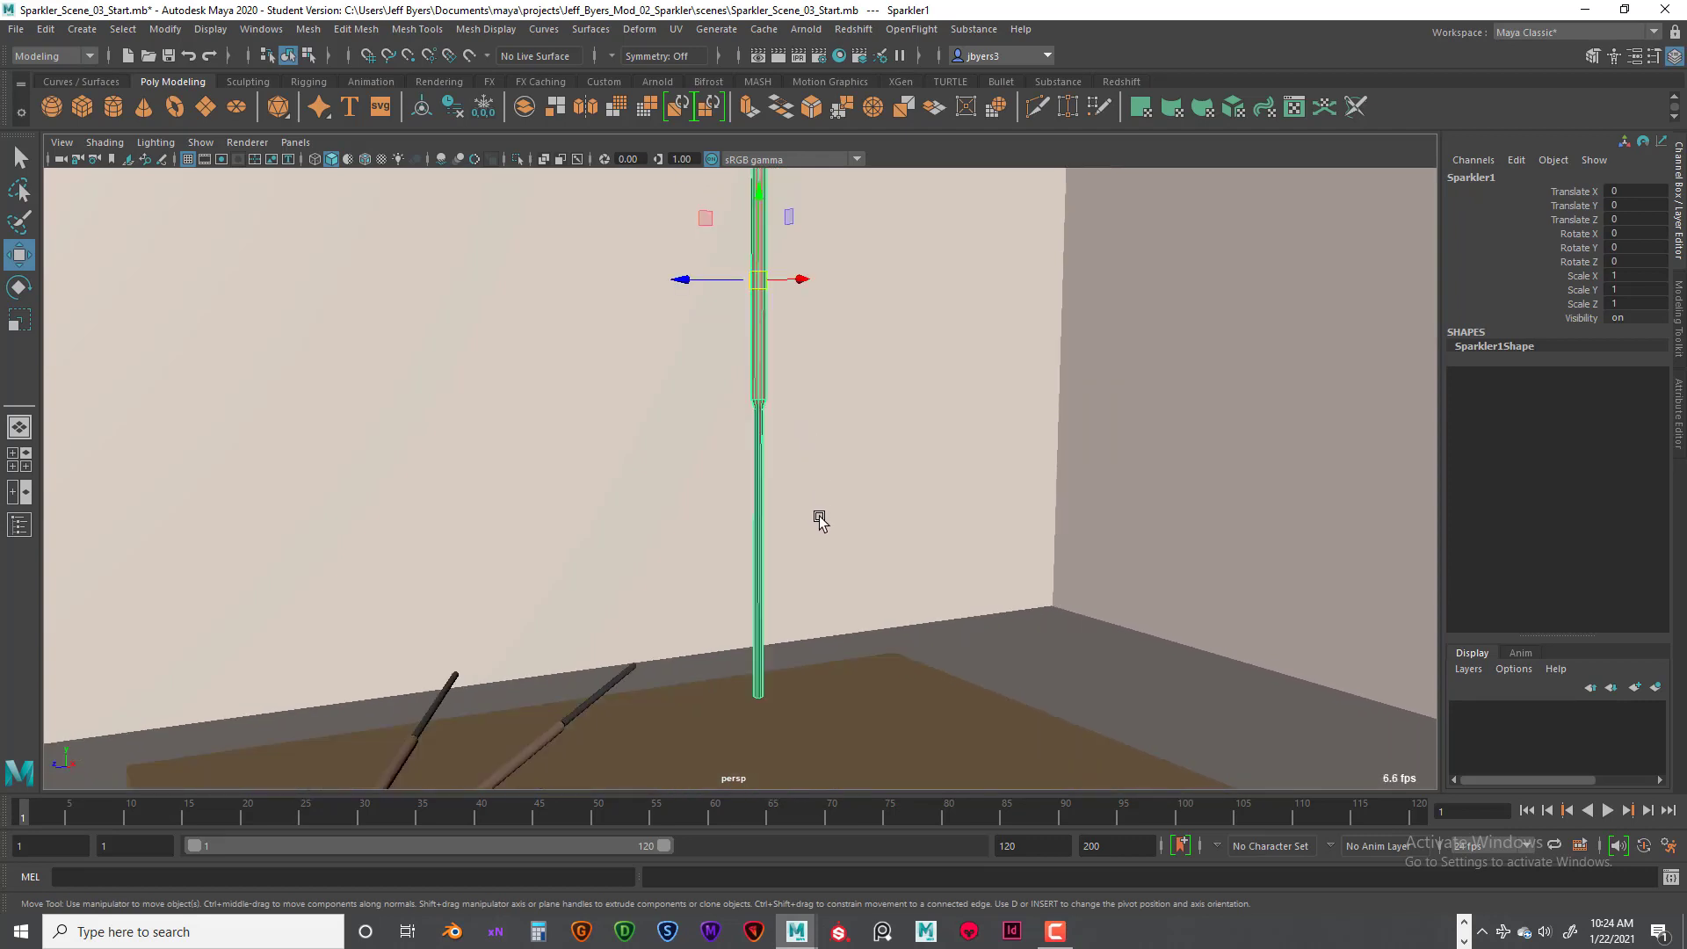
Step: Compare the upright sparkler with the table top and floor by selecting these objects in turn
click(943, 665)
click(758, 434)
scroll(1059, 599, down, 3)
click(1038, 616)
alt+middle_drag(809, 445, 828, 482)
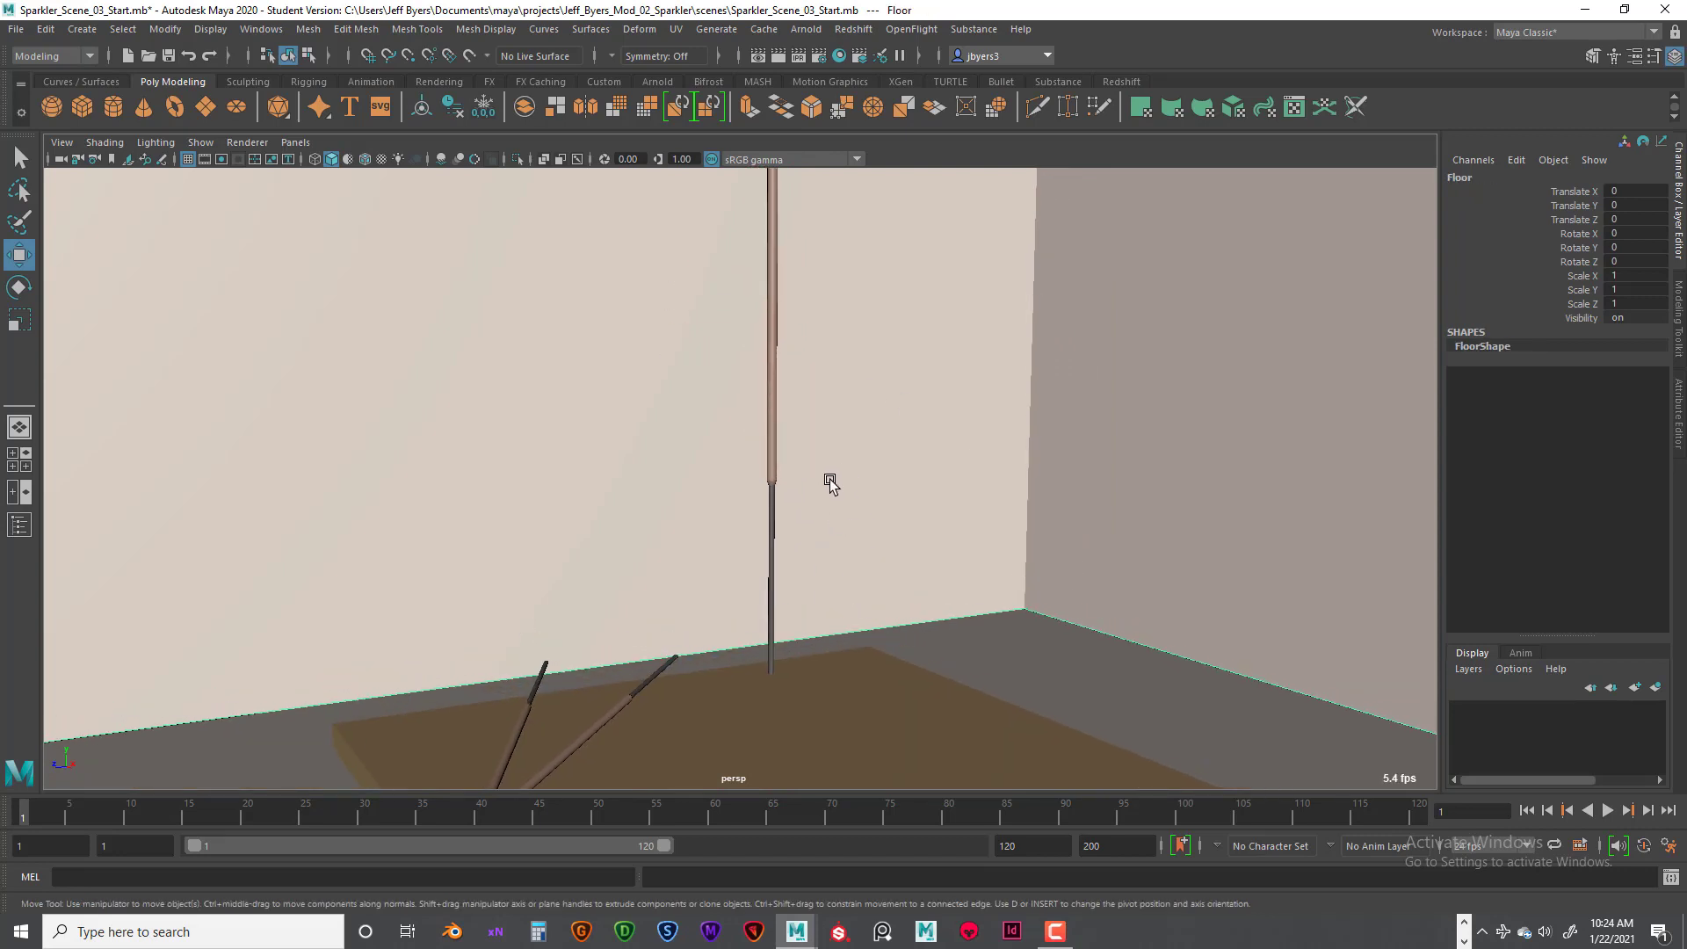
alt+drag(809, 378, 807, 427)
mouse_move(796, 502)
alt+middle_down()
mouse_move(847, 437)
mouse_move(817, 419)
mouse_move(791, 497)
alt+middle_up()
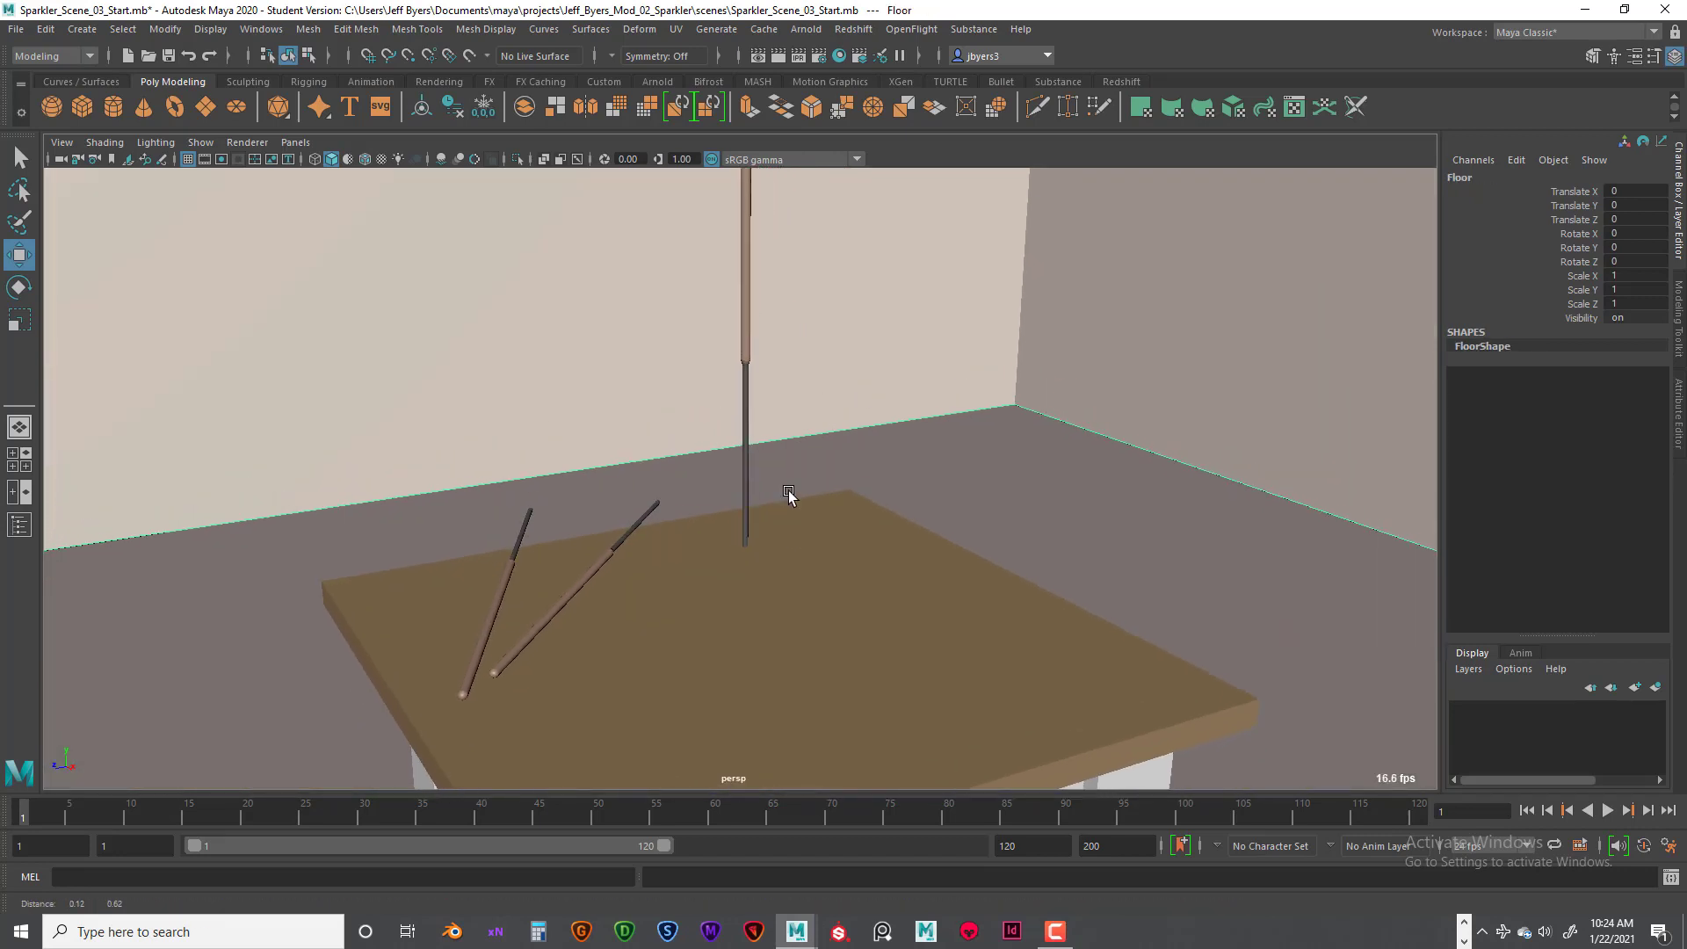
Step: Select each of the two slanted sparklers on the table top in turn and inspect them
alt+drag(763, 454, 701, 507)
click(716, 483)
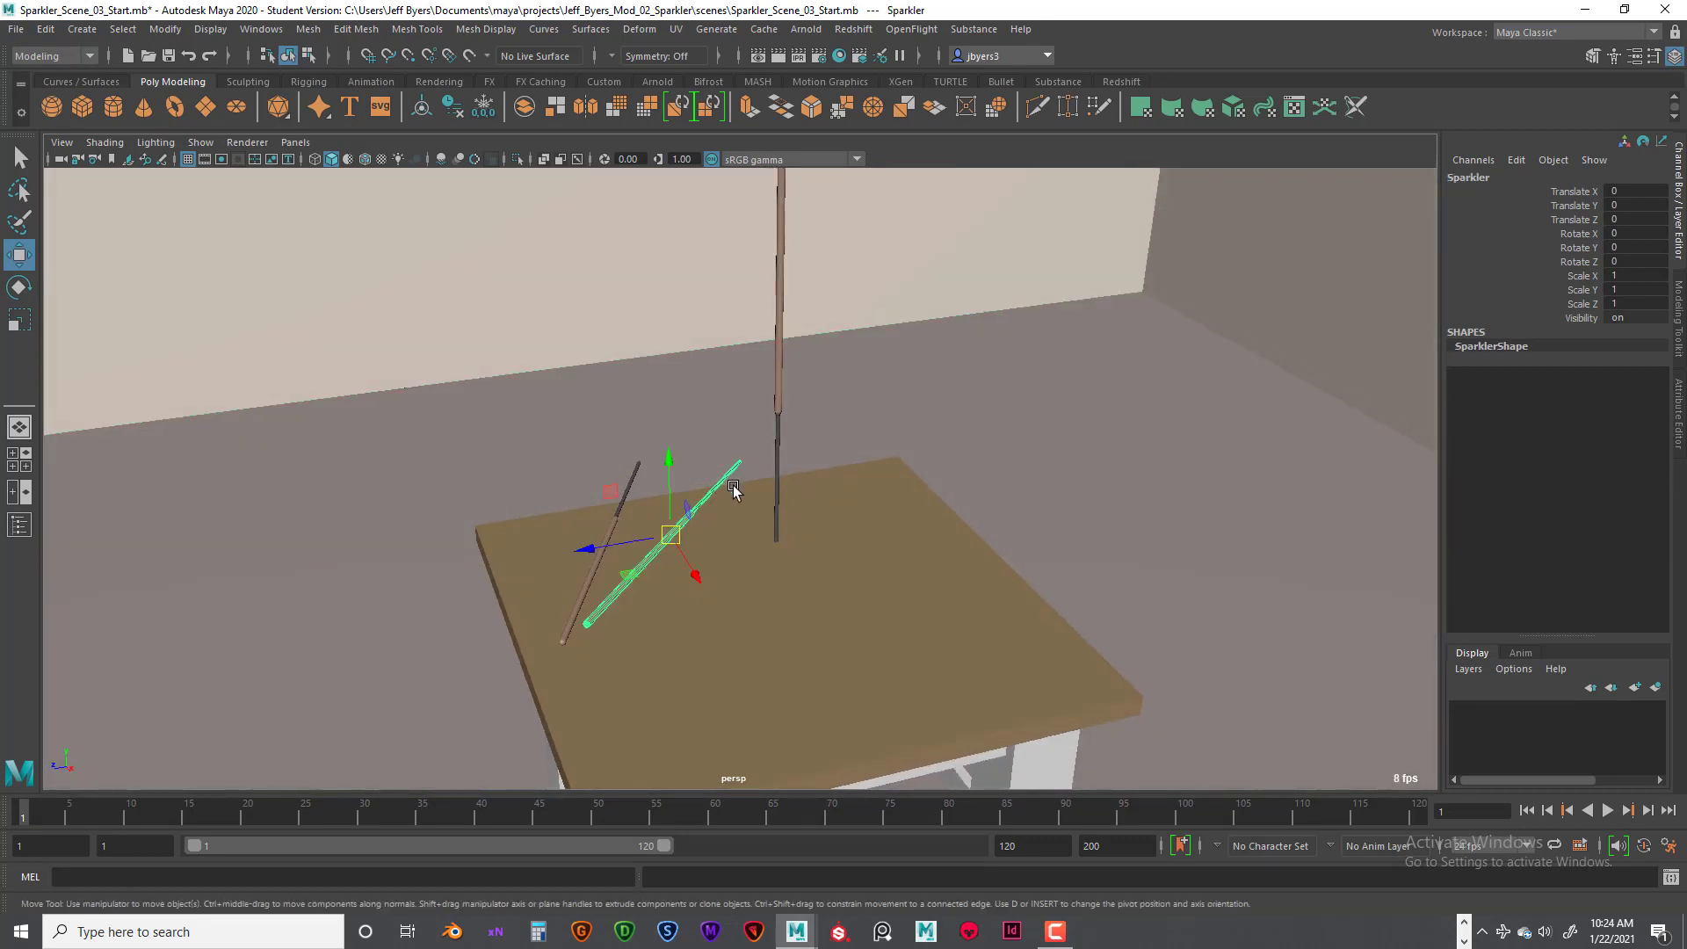
click(631, 480)
alt+drag(698, 497, 832, 563)
scroll(838, 563, down, 3)
scroll(820, 581, up, 6)
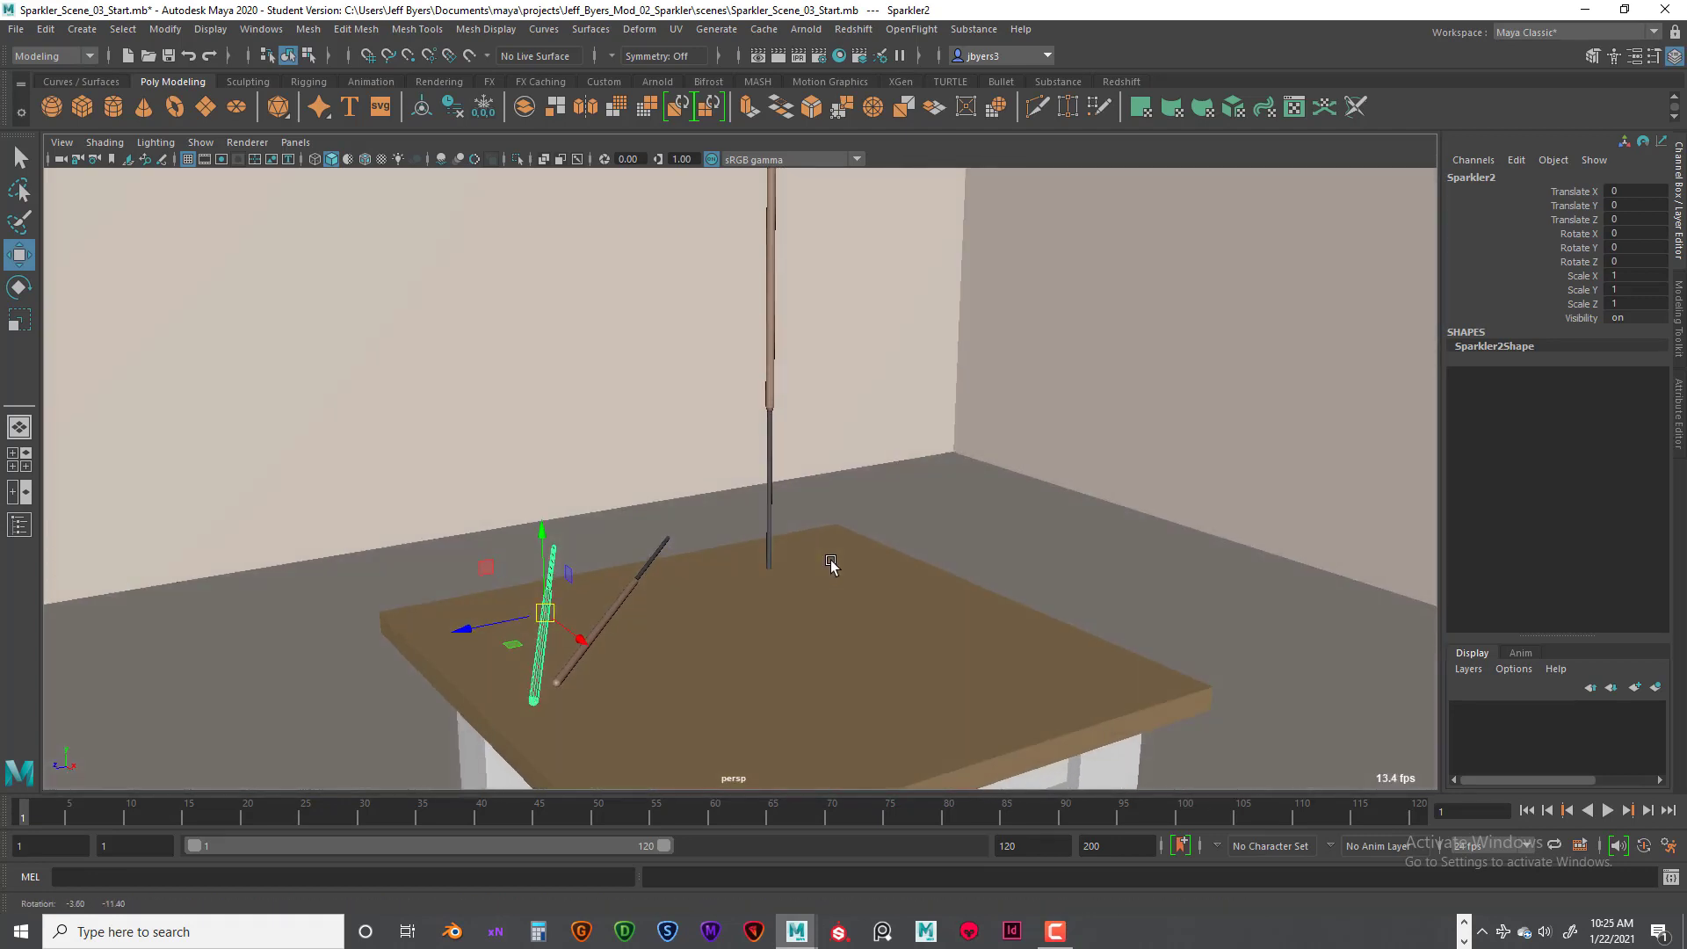
Step: Examine the table and its three sparklers together from several angles and distances
alt+middle_drag(831, 562, 874, 523)
alt+drag(891, 533, 840, 536)
scroll(840, 536, down, 2)
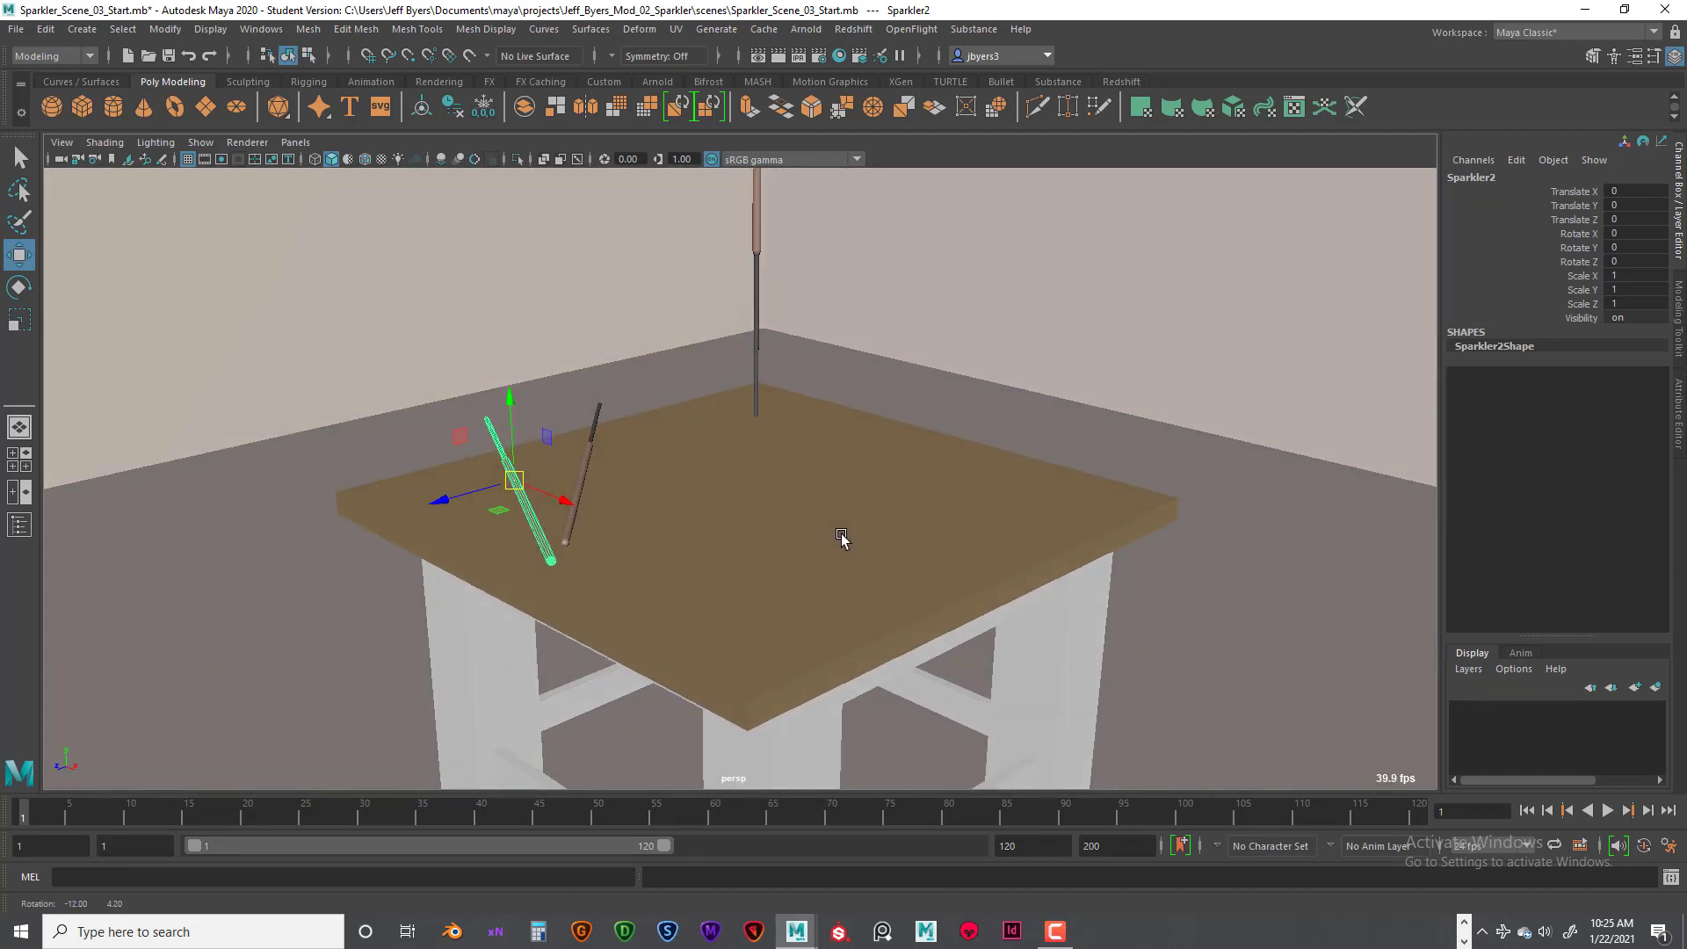
scroll(840, 536, down, 3)
scroll(853, 542, down, 3)
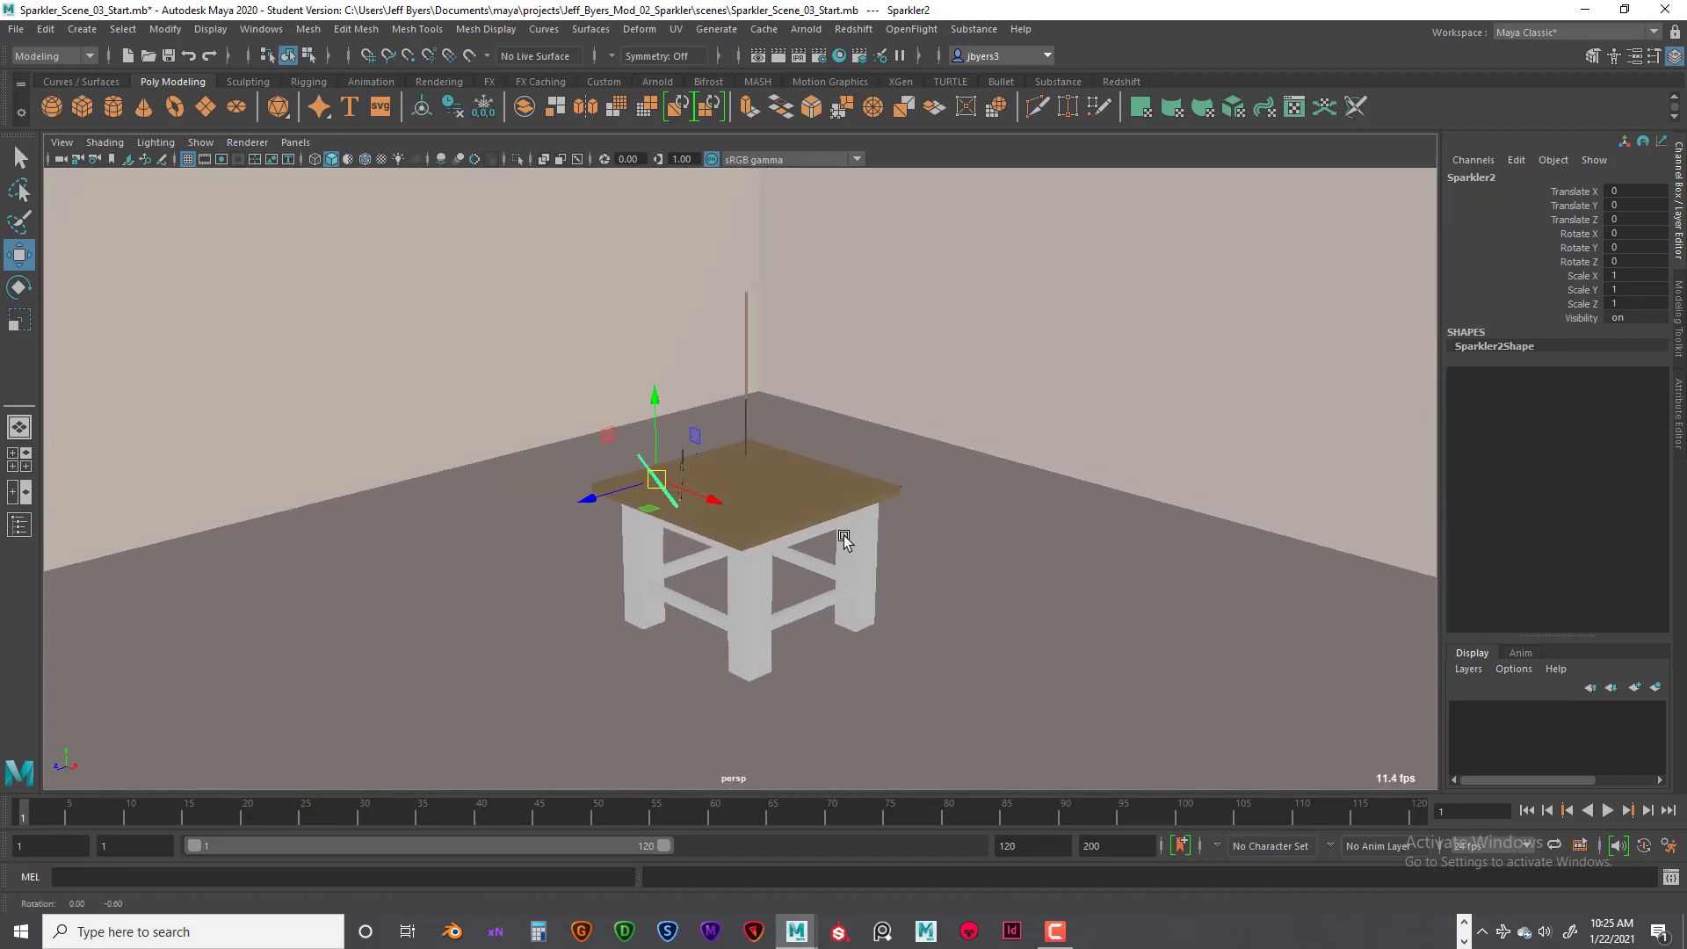
alt+drag(847, 542, 834, 540)
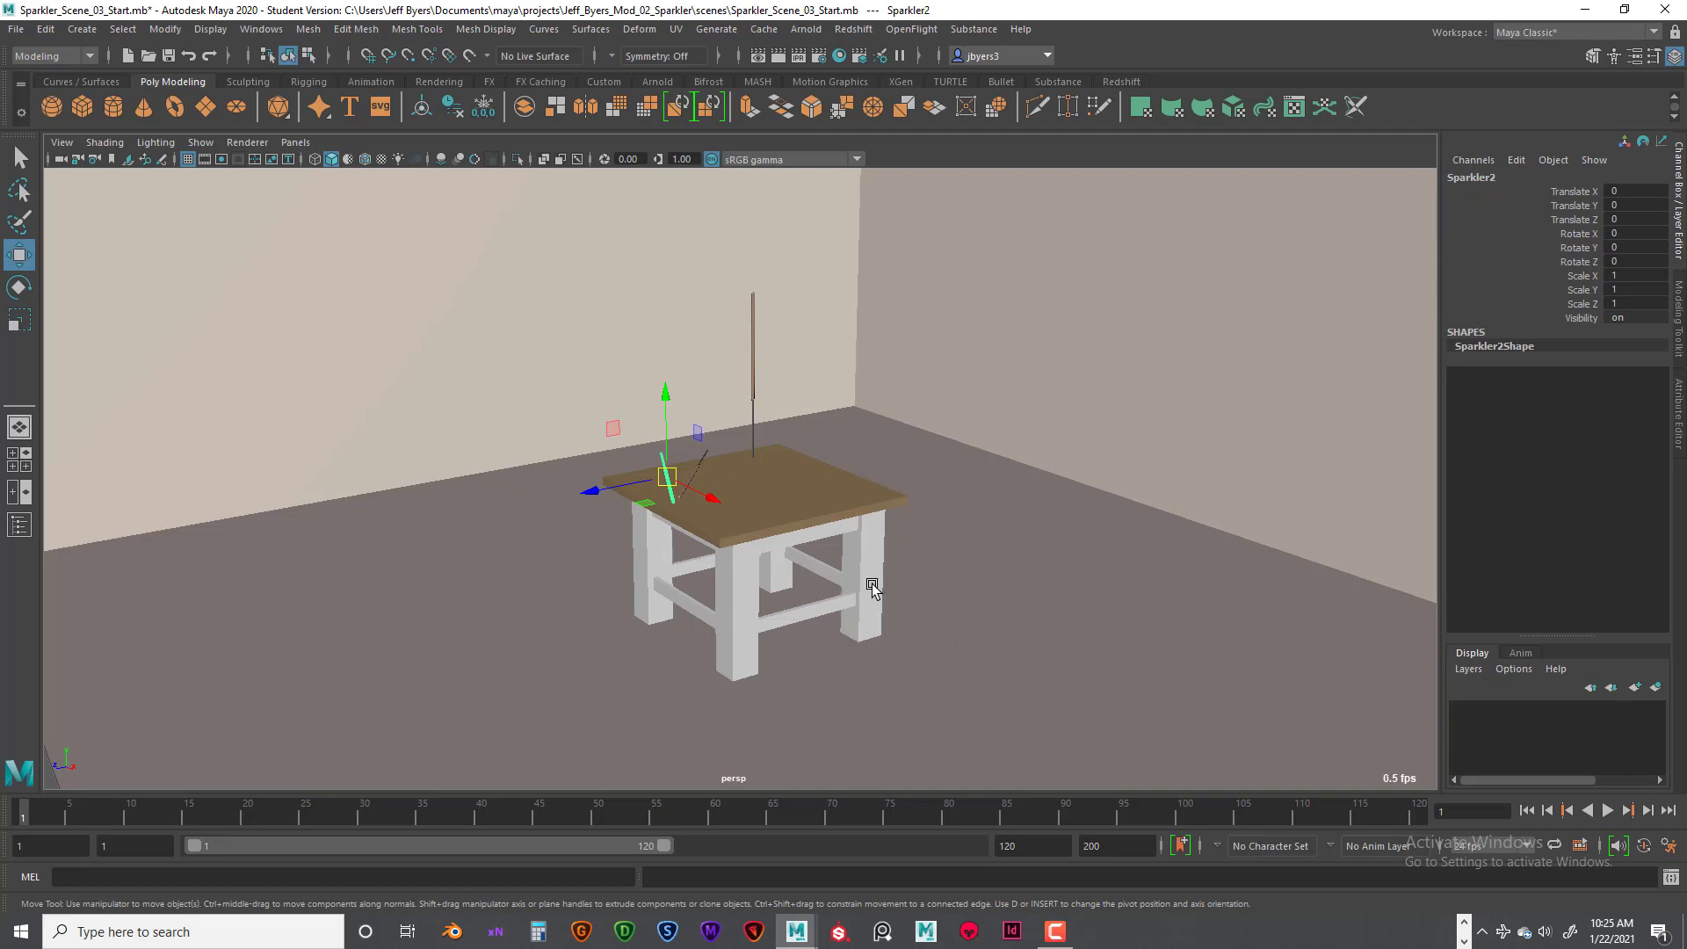
alt+drag(872, 585, 807, 550)
scroll(861, 578, up, 4)
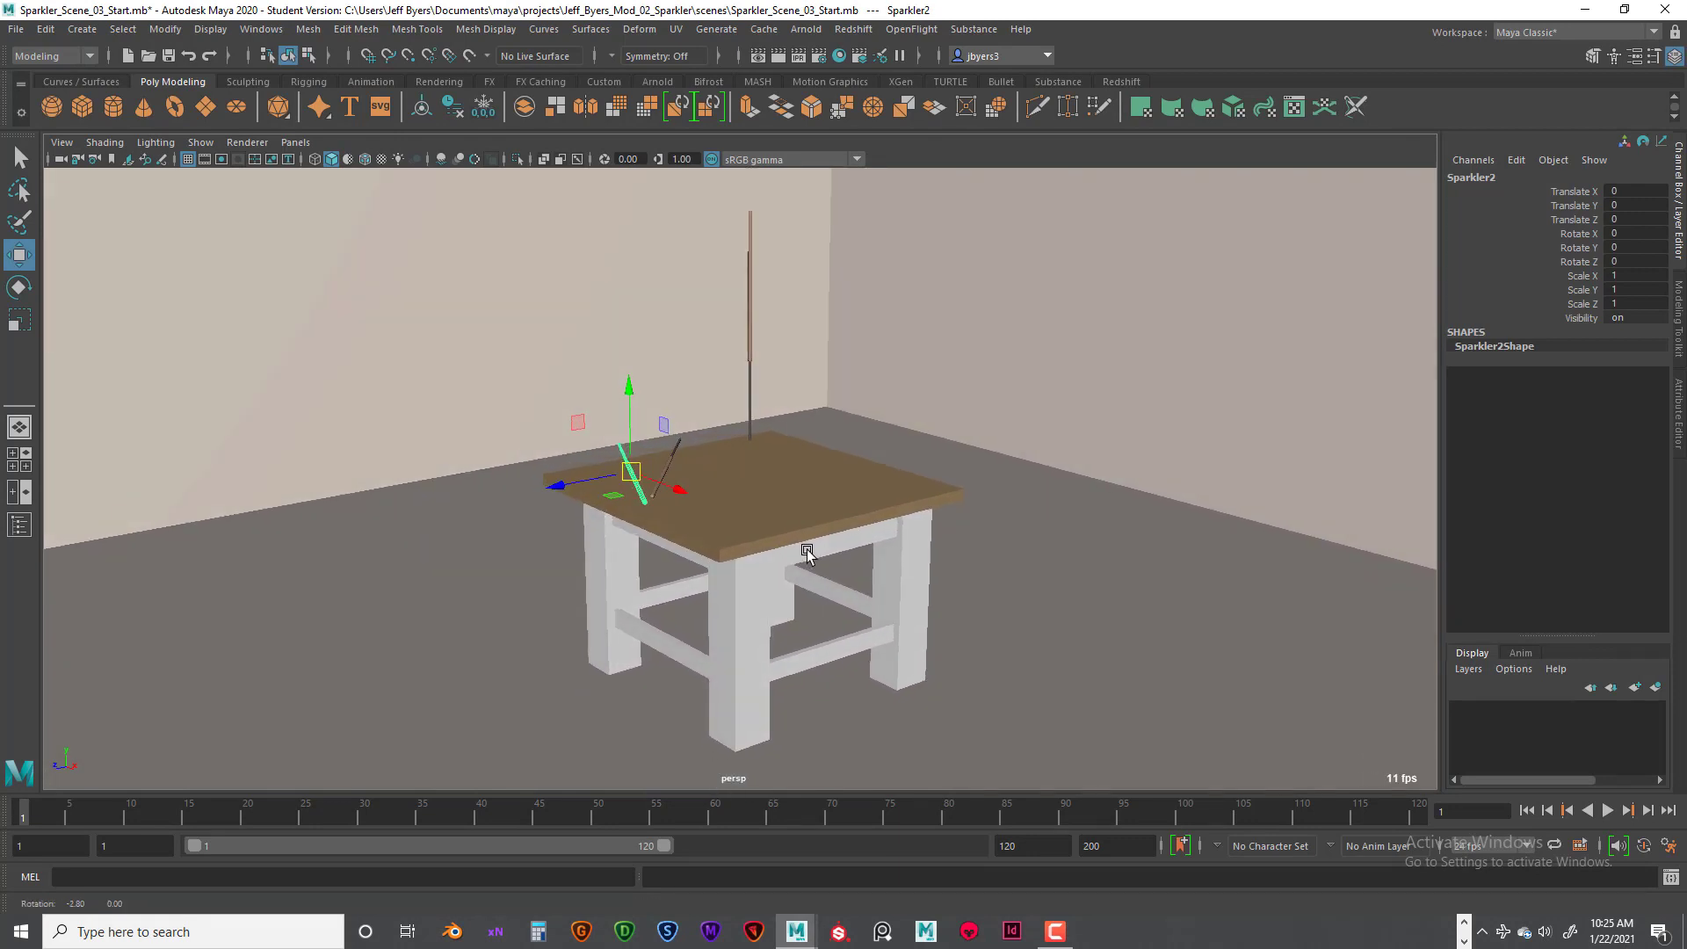
alt+middle_drag(807, 551, 747, 534)
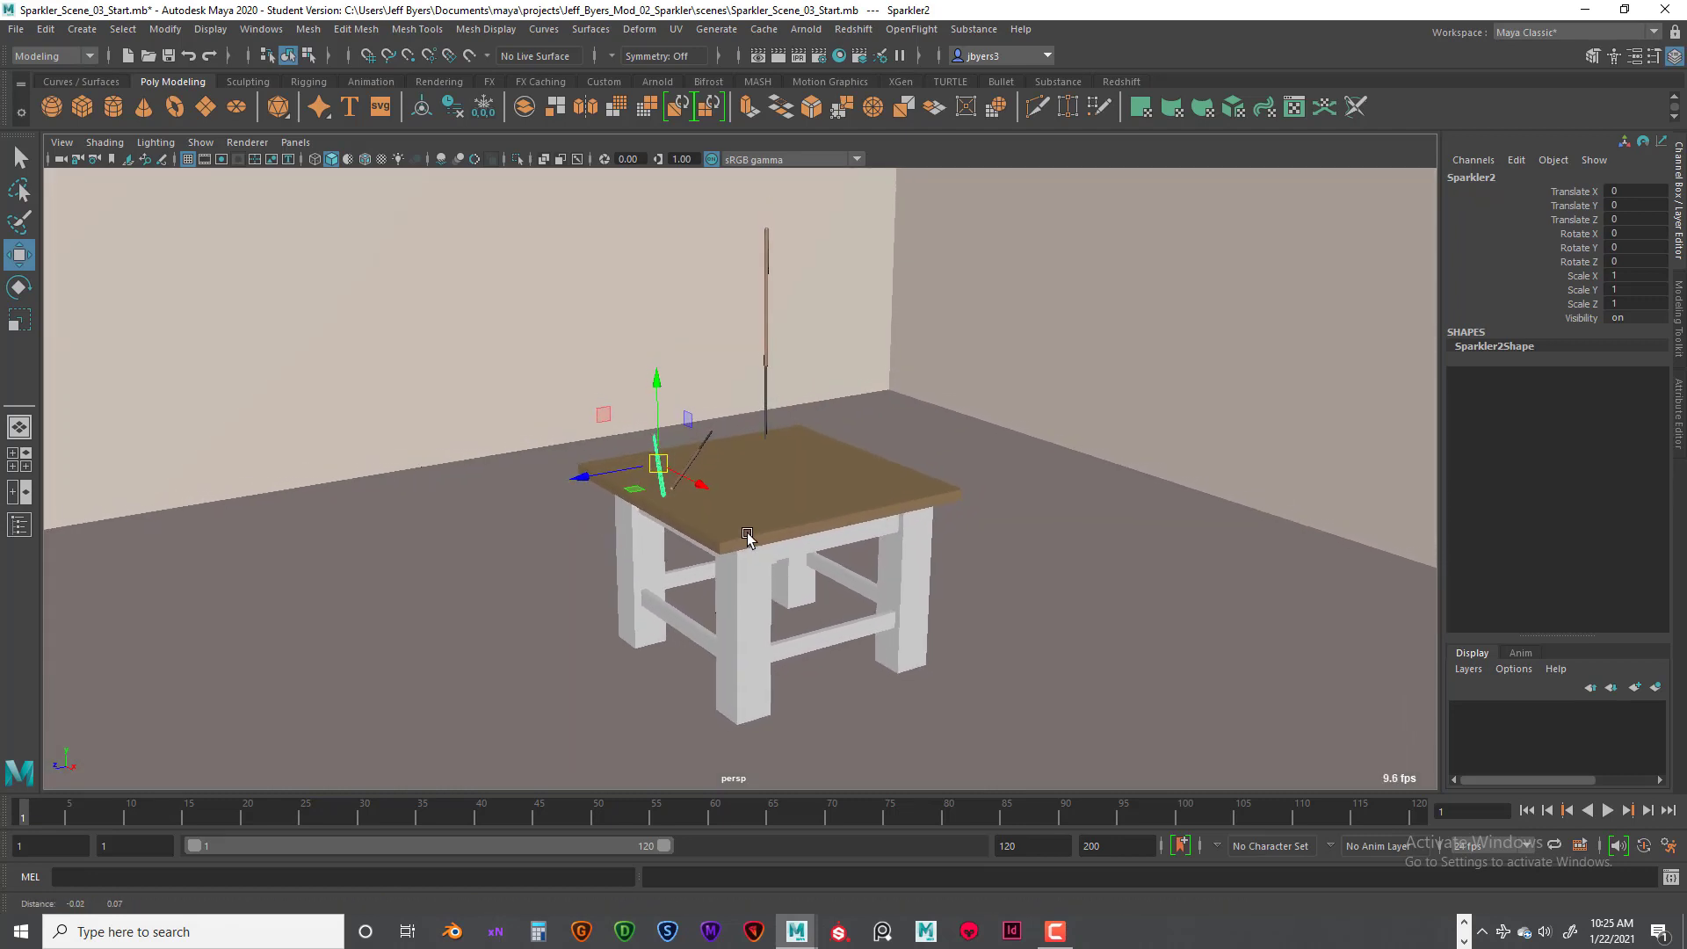
mouse_move(747, 535)
alt+mouse_down()
mouse_move(796, 552)
mouse_move(826, 527)
mouse_move(763, 532)
mouse_move(777, 547)
alt+mouse_up()
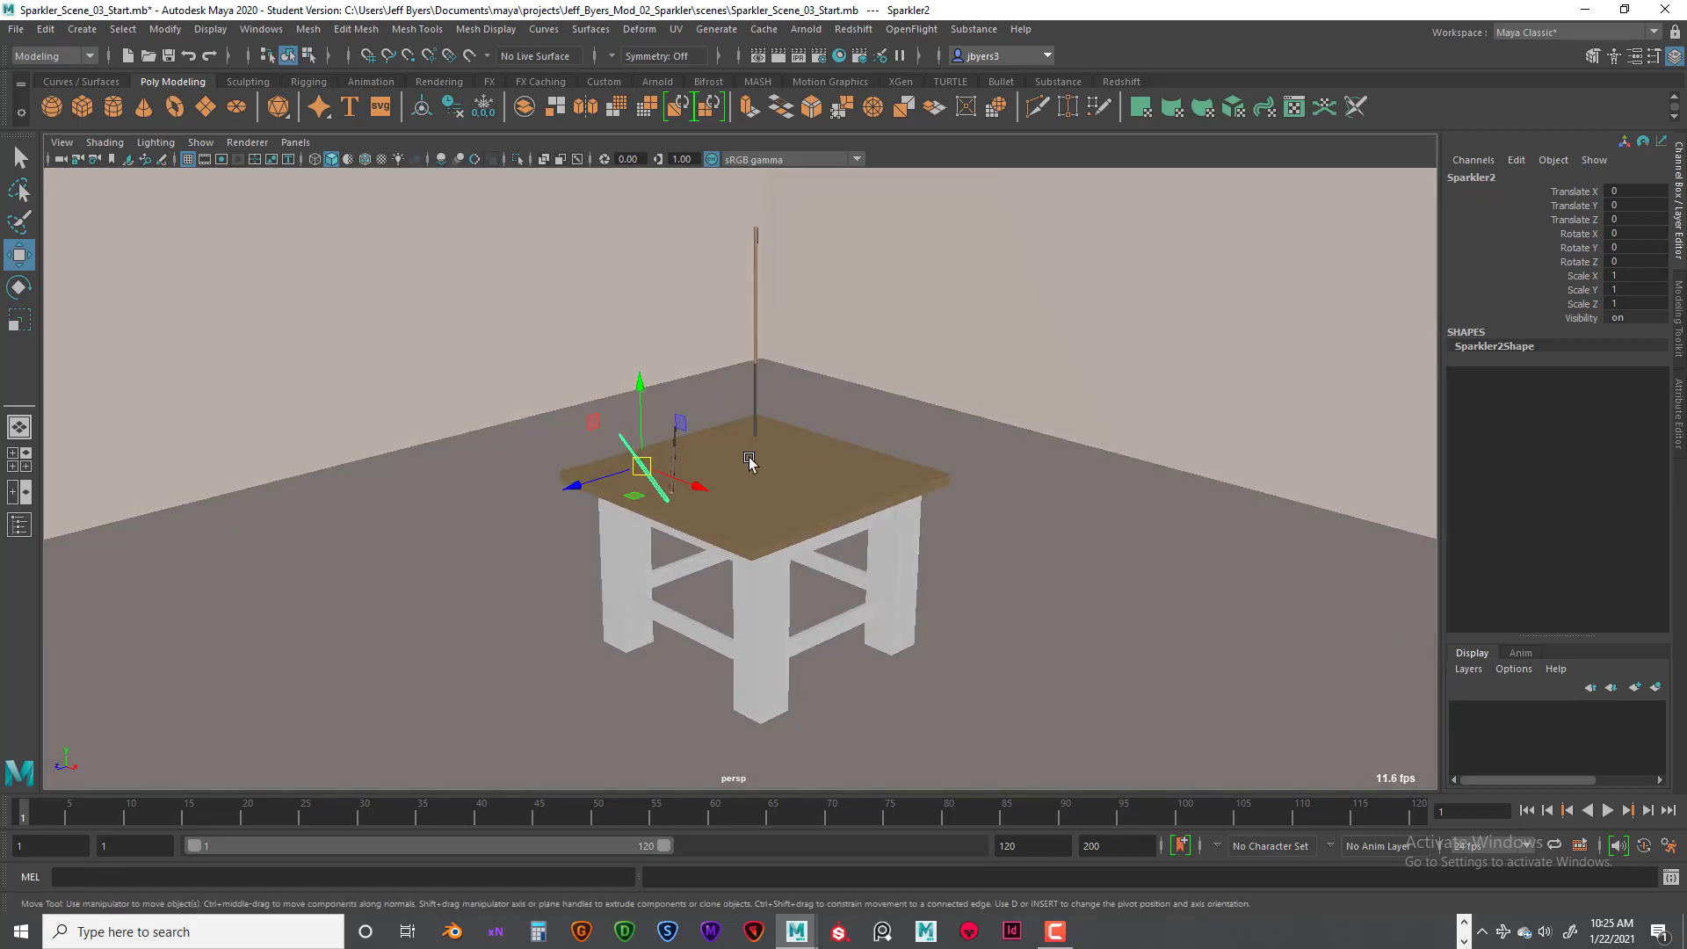
scroll(751, 591, down, 1)
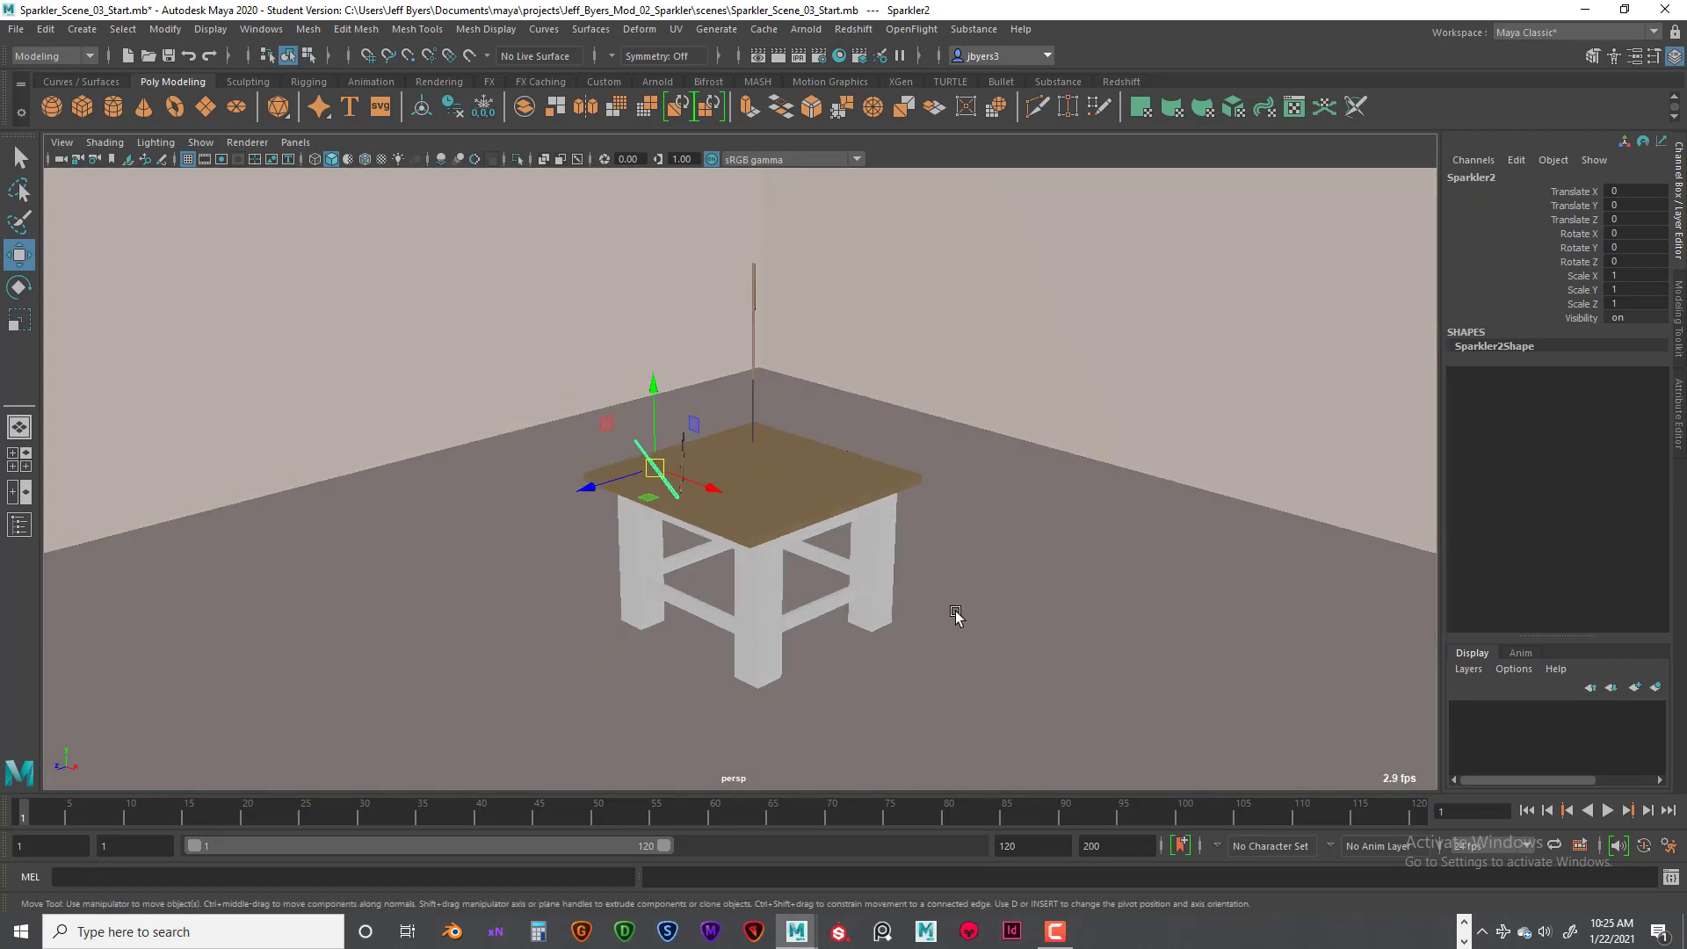
scroll(1130, 594, up, 1)
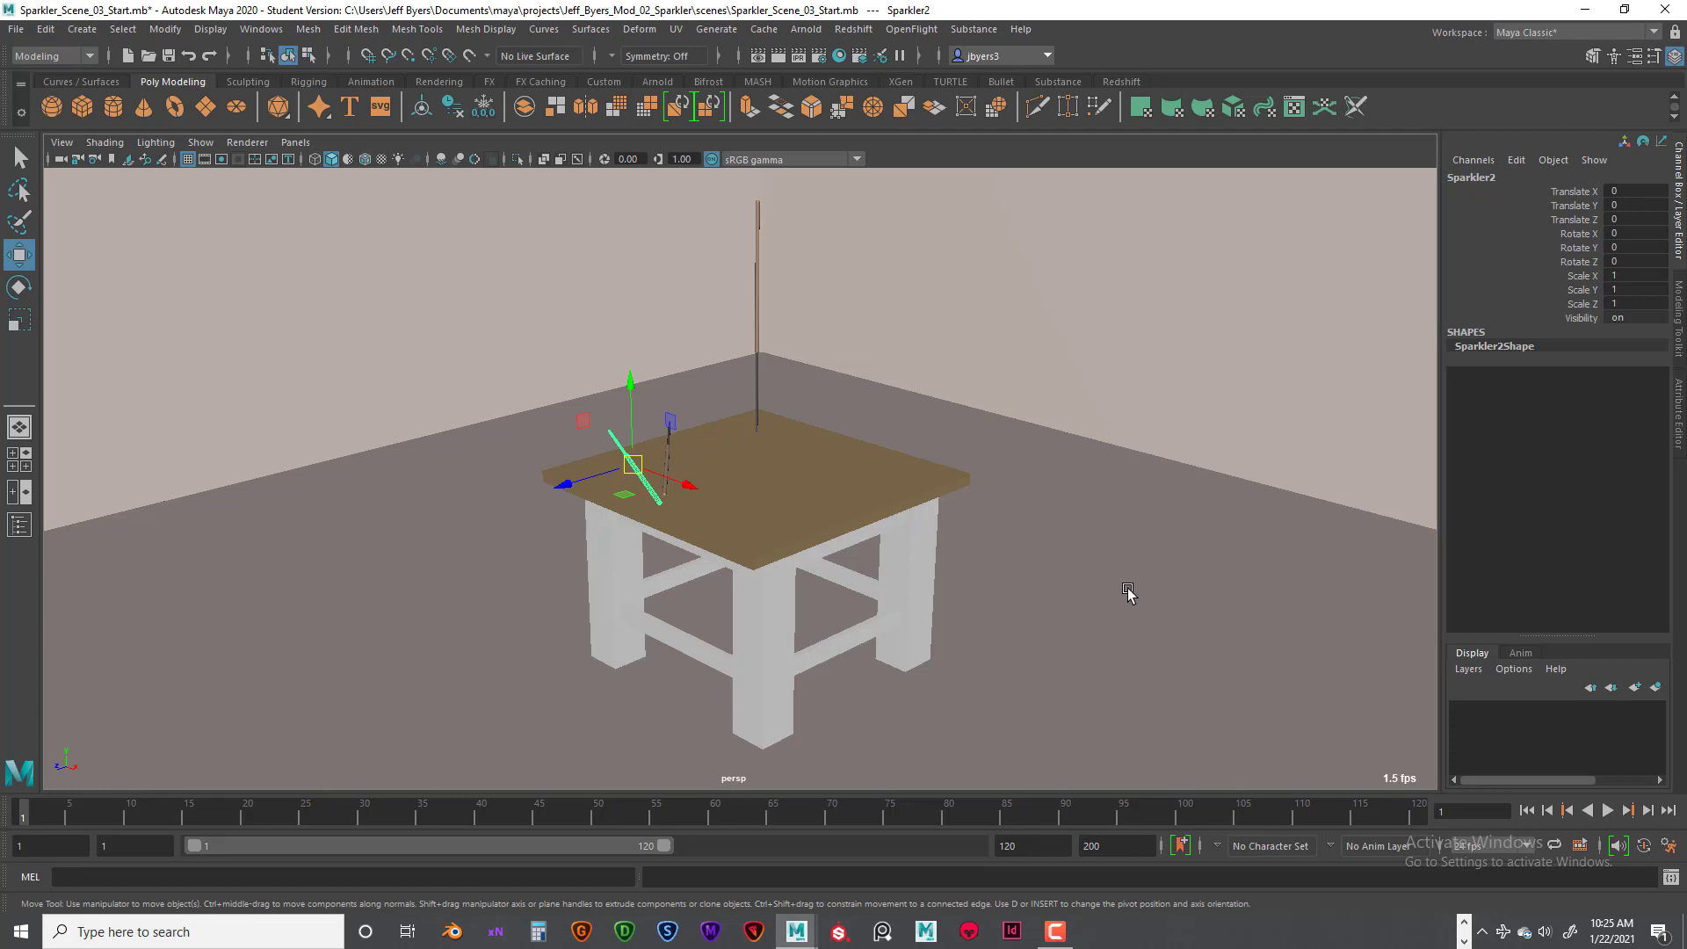
scroll(1033, 532, down, 3)
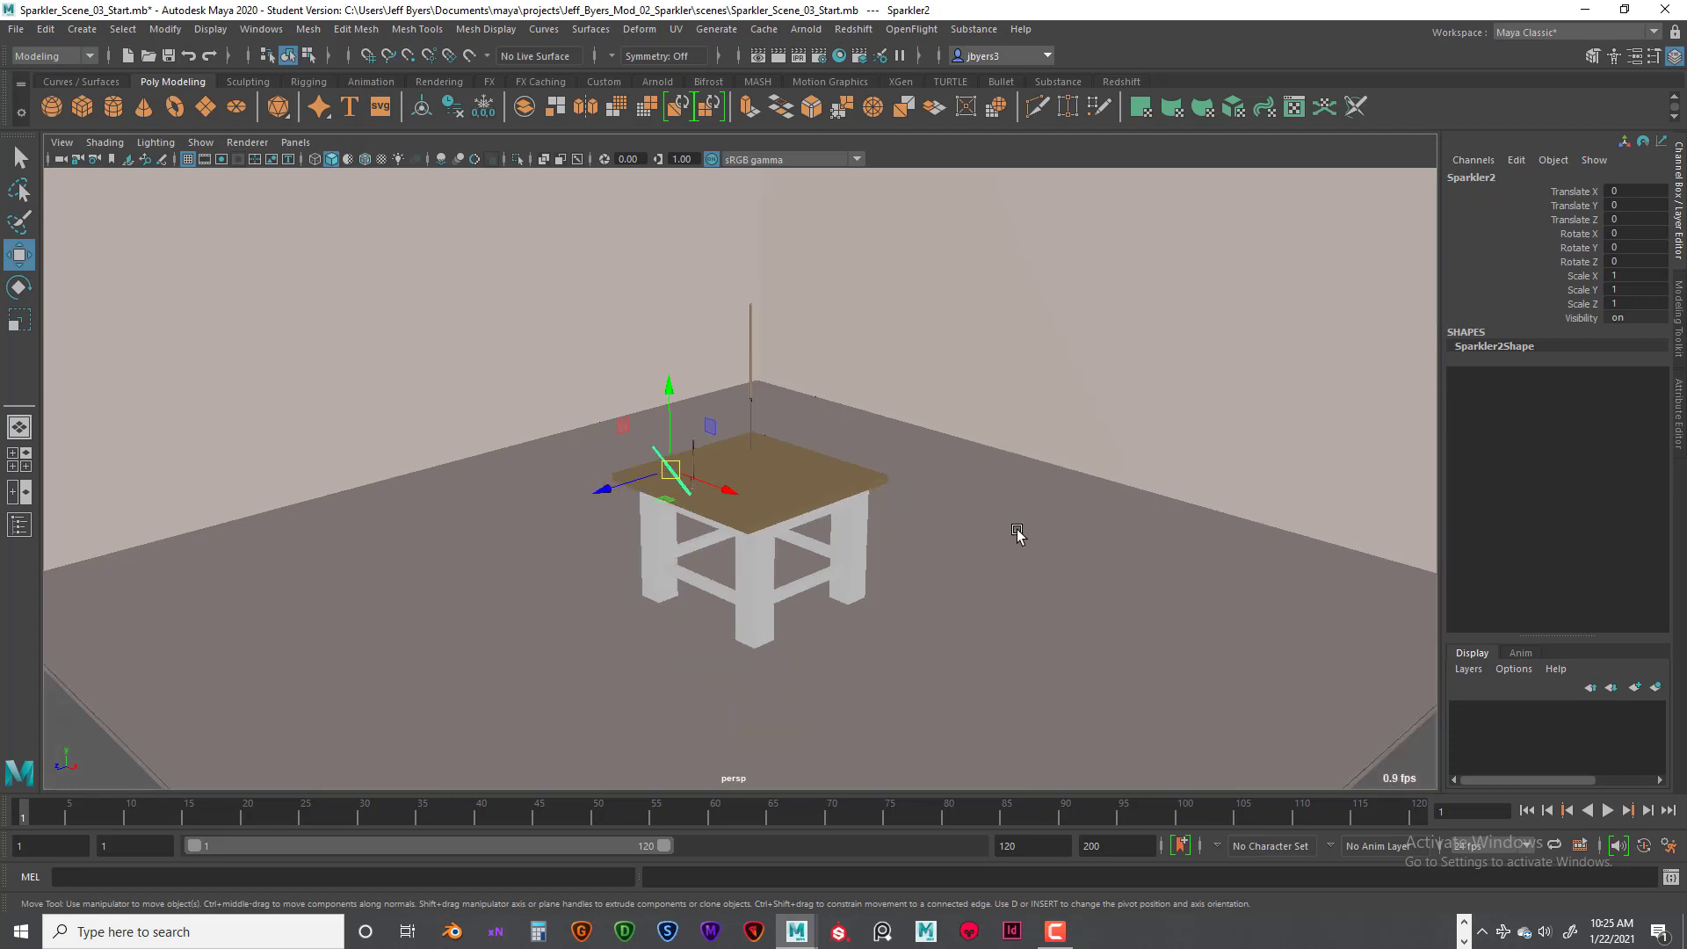
scroll(1004, 528, up, 4)
scroll(1004, 527, down, 3)
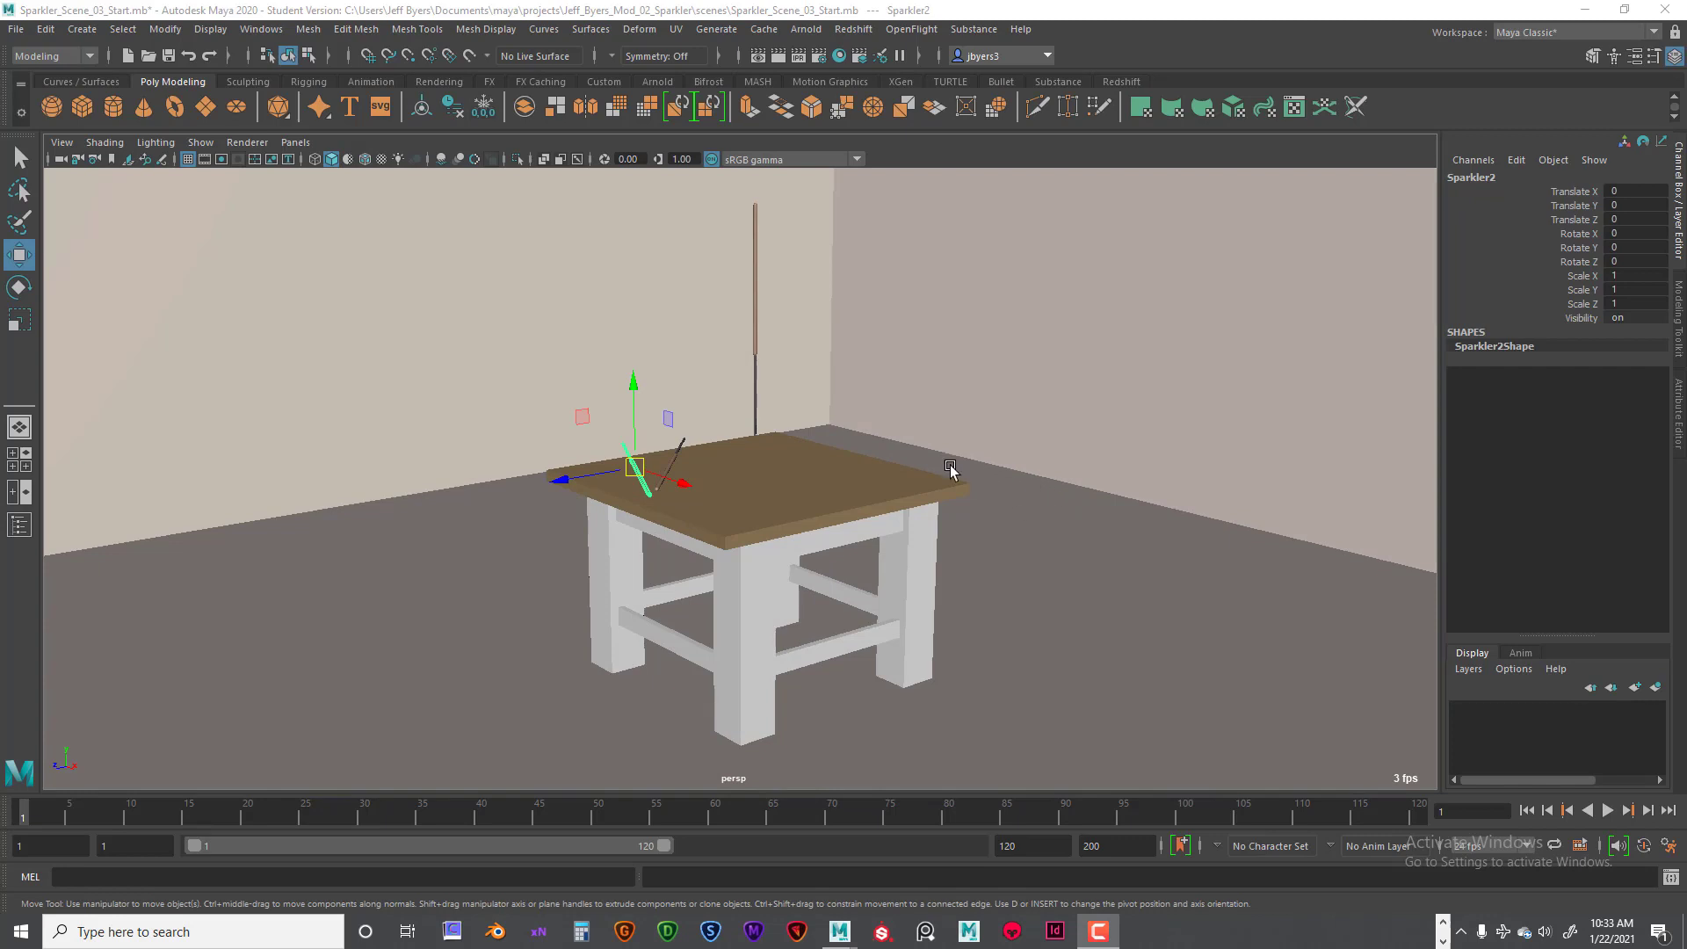
Step: Select the floor and show the scene in wireframe so the whole room can be seen against the grid
click(1042, 491)
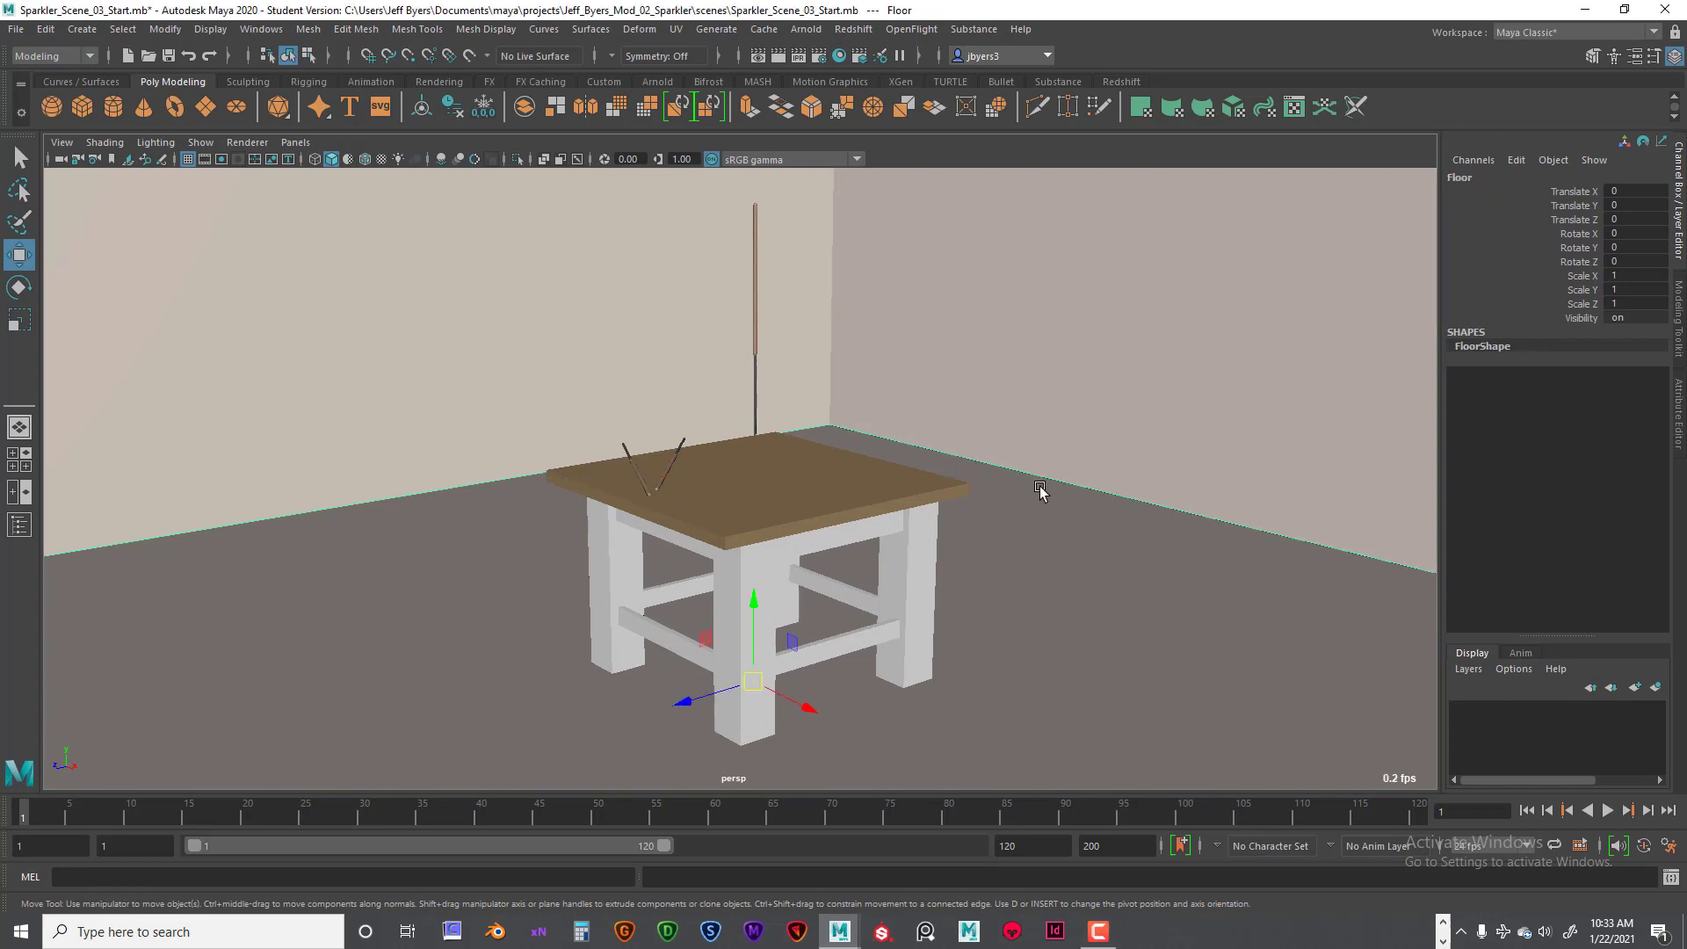
key(4)
scroll(1039, 492, down, 5)
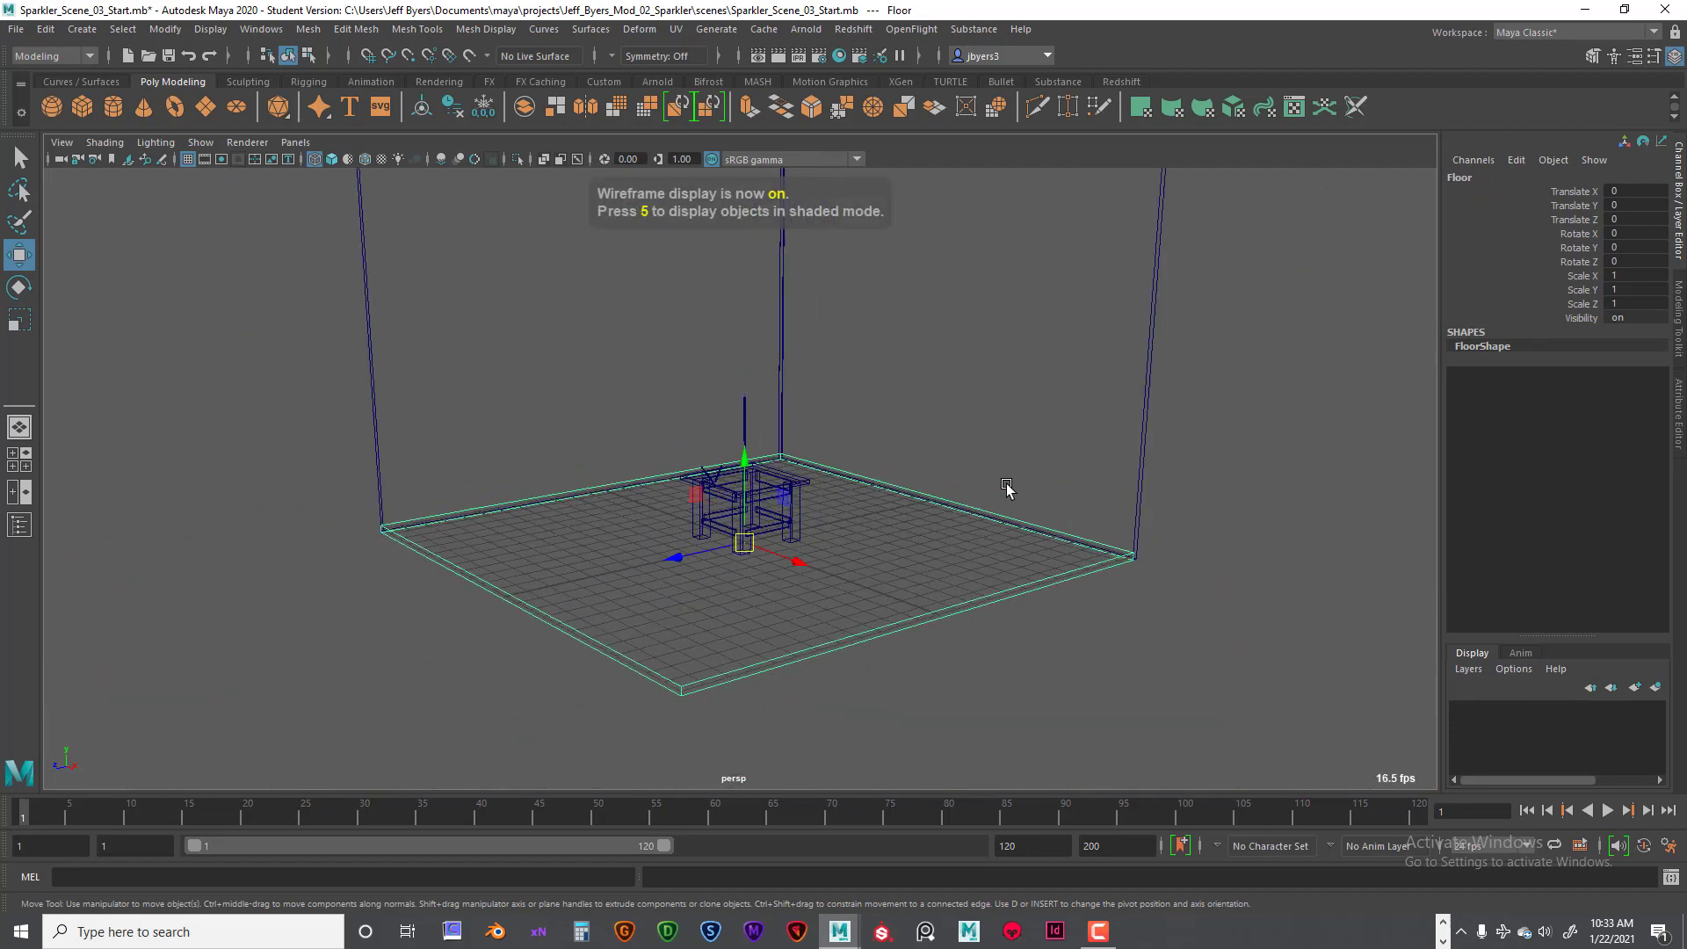
alt+drag(1005, 483, 1010, 530)
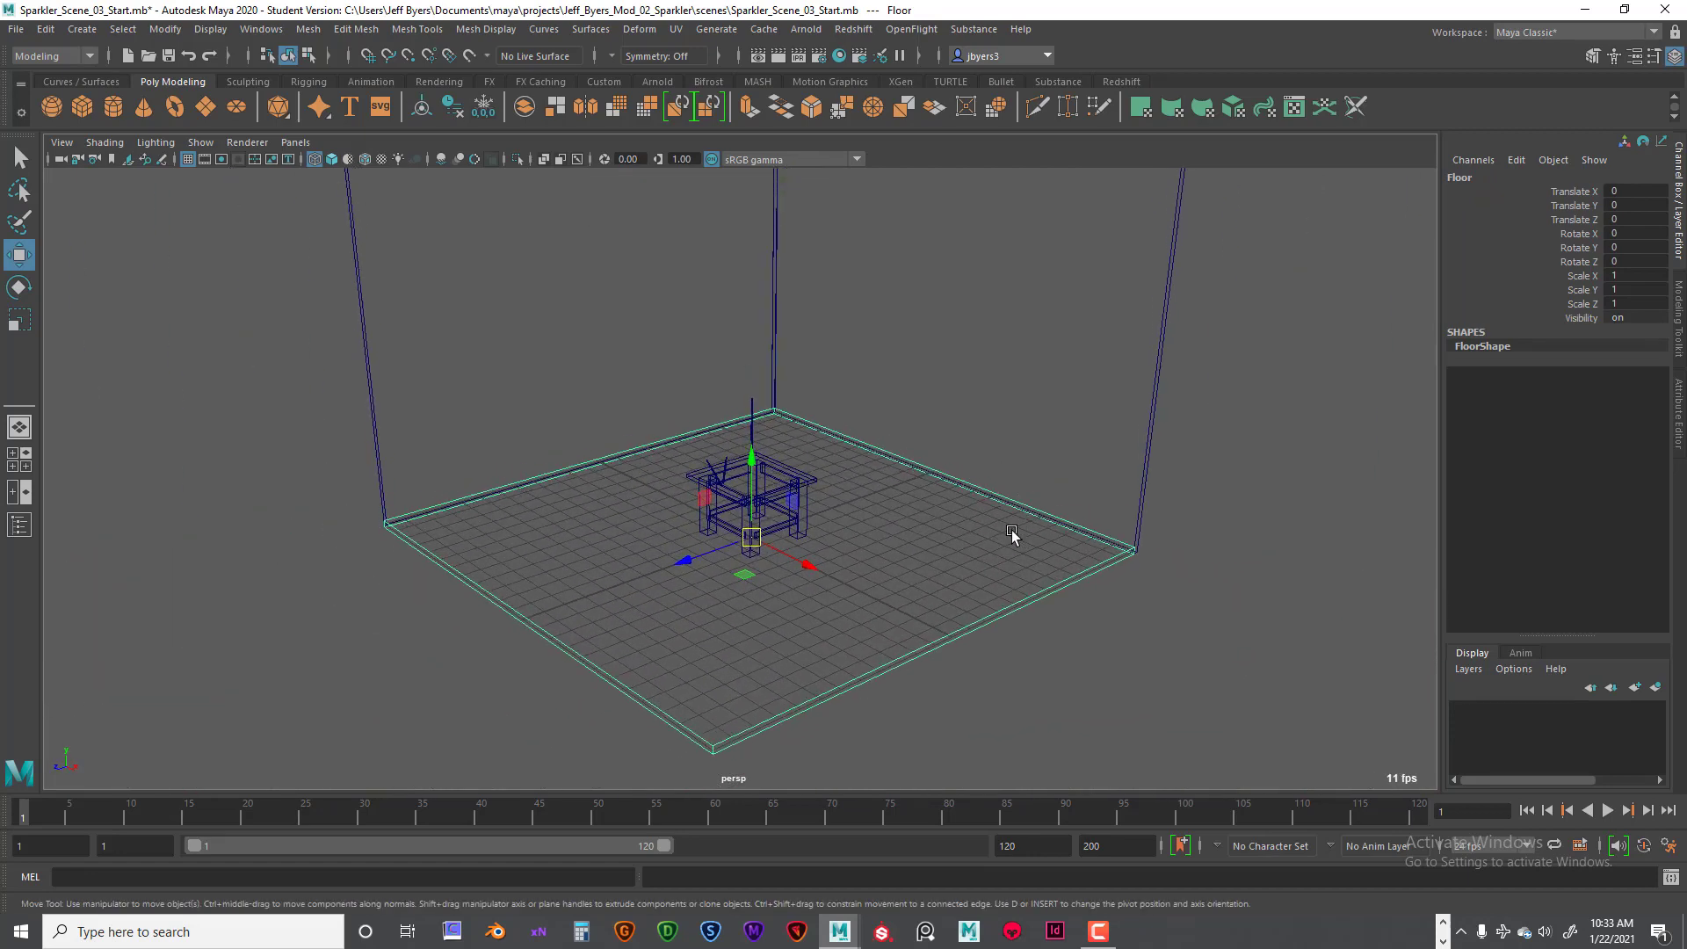
Step: Open the general application settings in the preferences and review the available linear working units without changing the unit
click(1669, 851)
drag(967, 124, 999, 61)
click(262, 29)
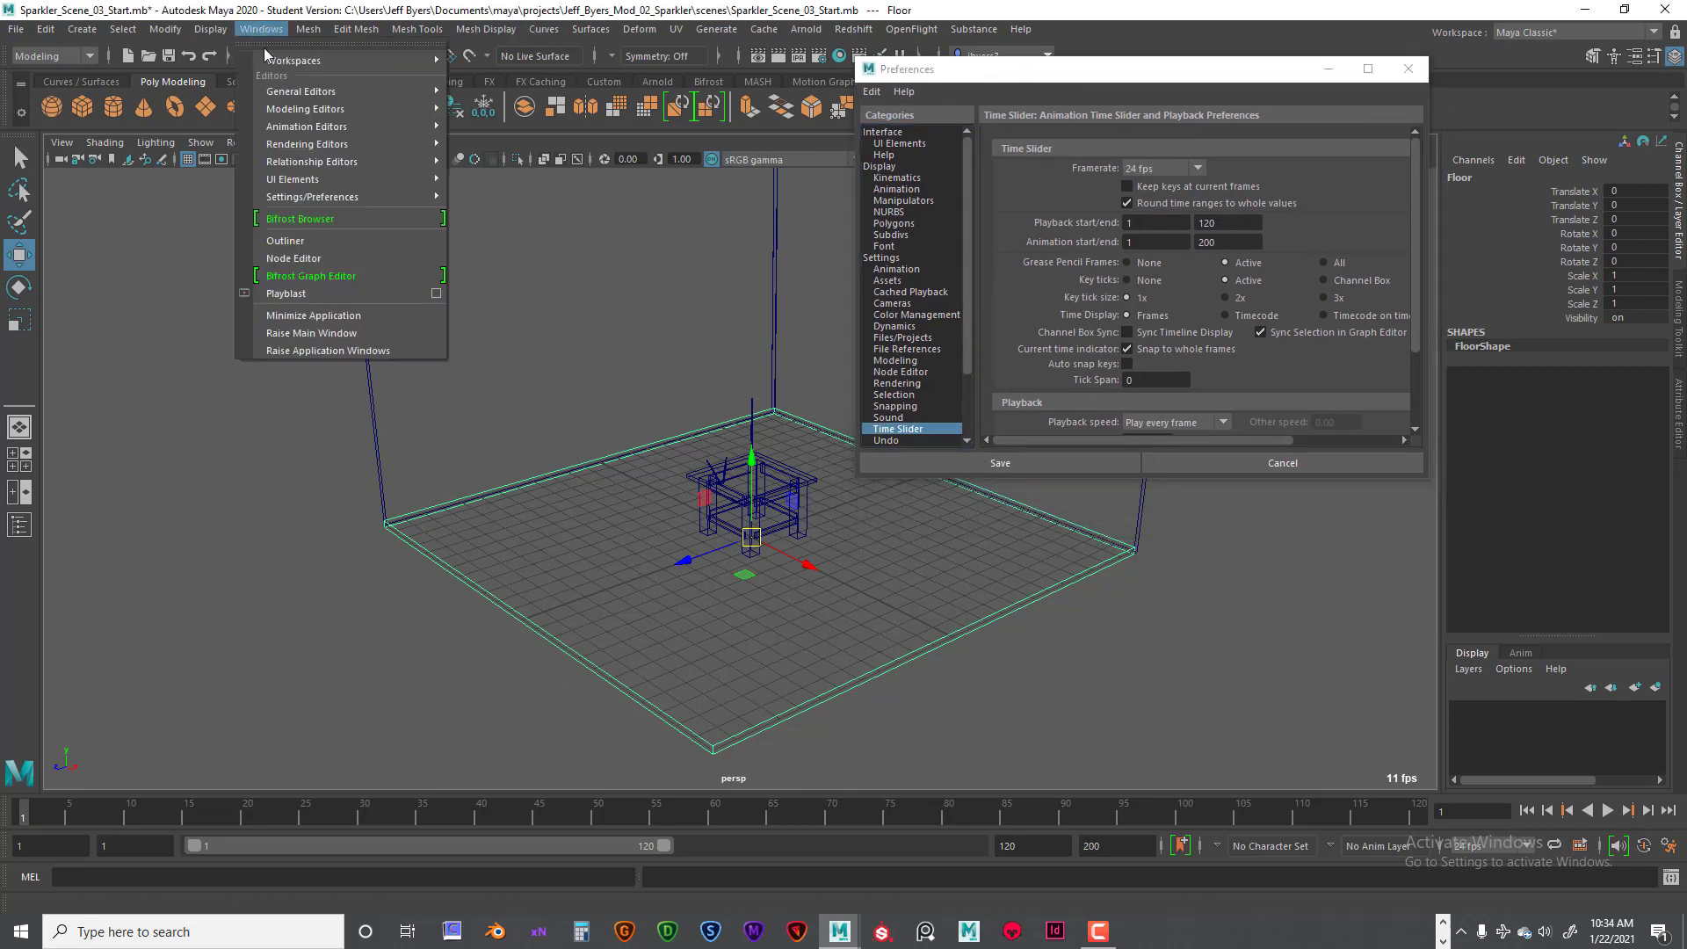
mouse_move(352, 196)
click(967, 83)
click(883, 258)
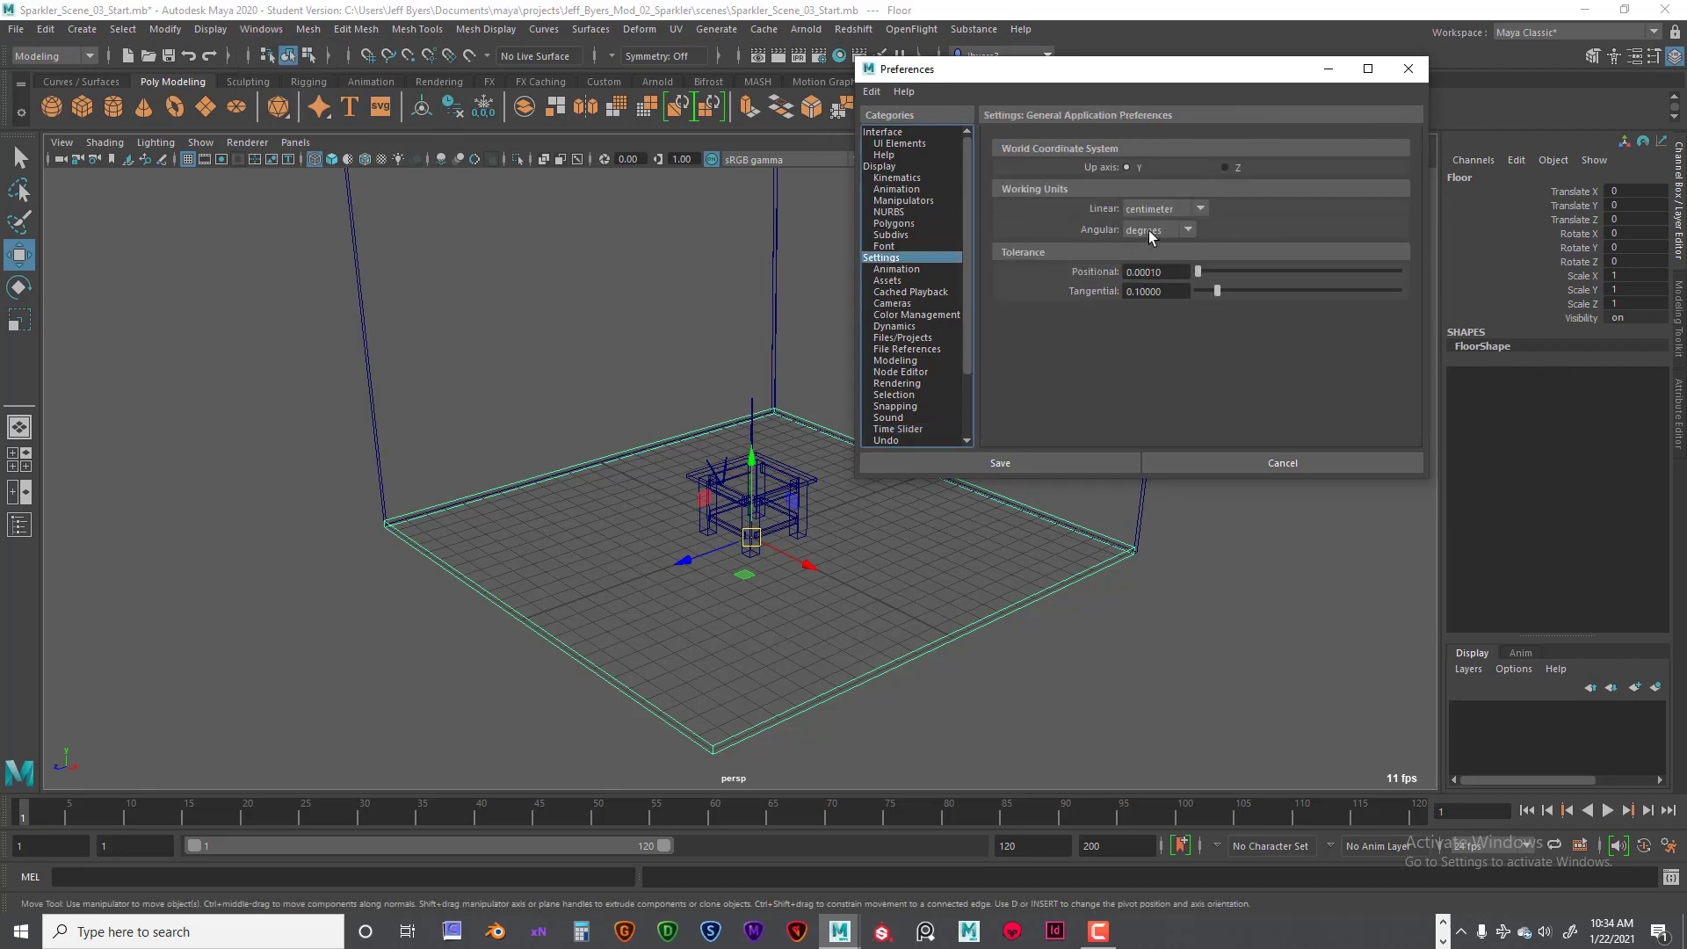
click(1197, 210)
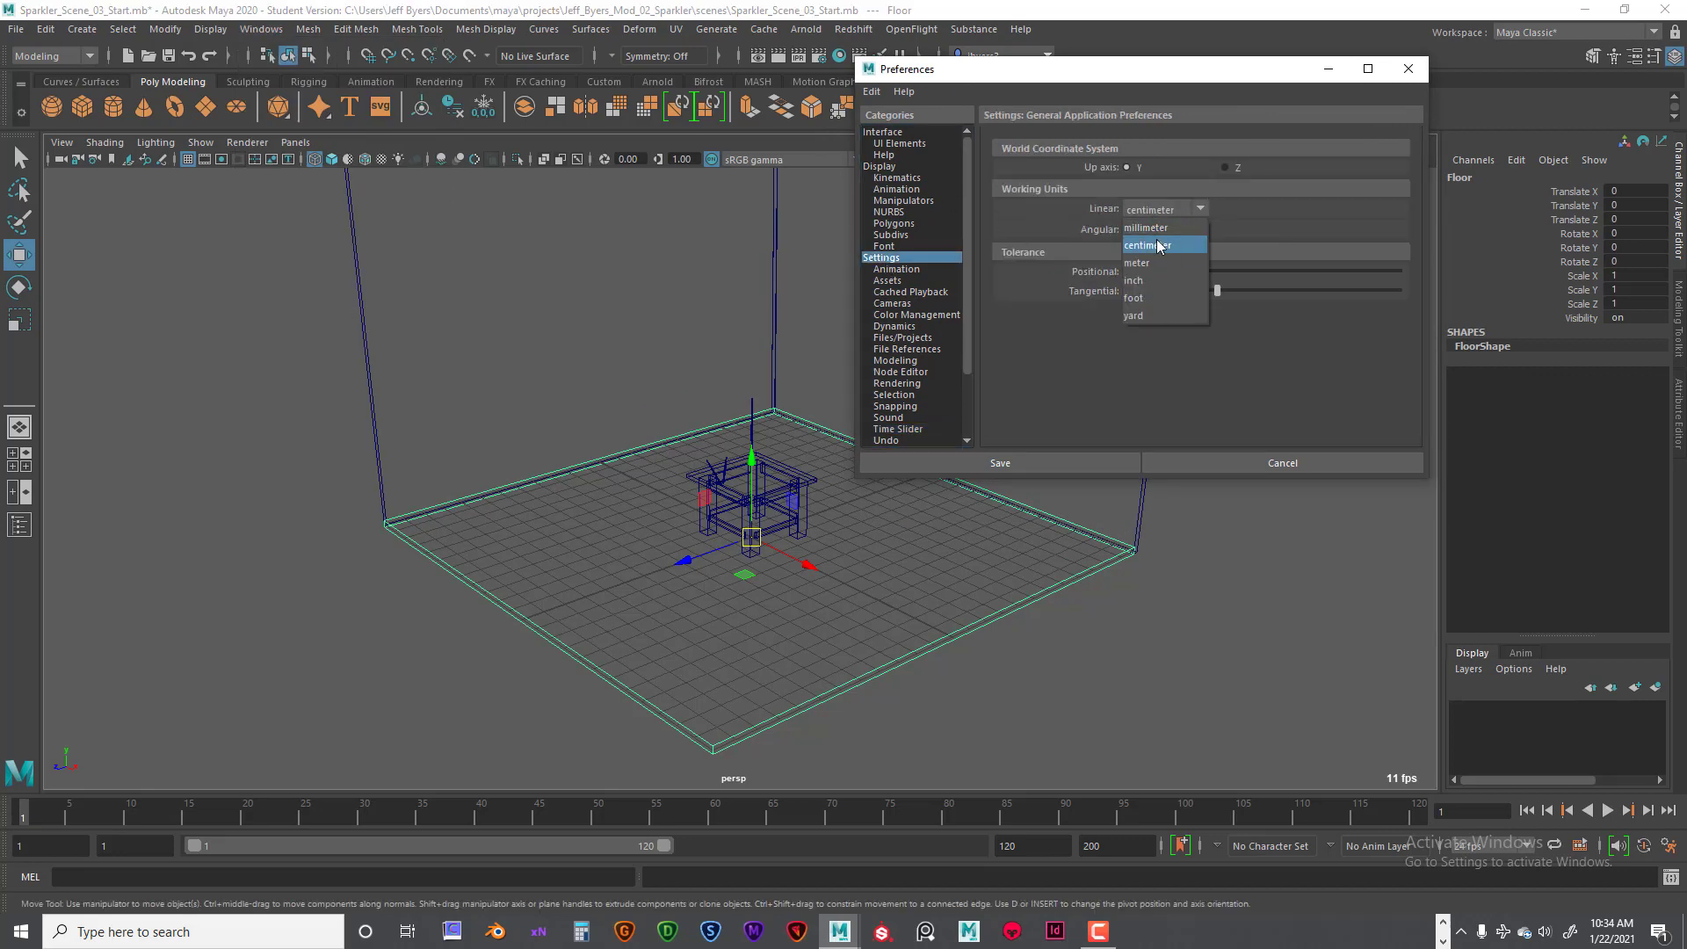
click(1173, 211)
click(1200, 207)
click(1160, 209)
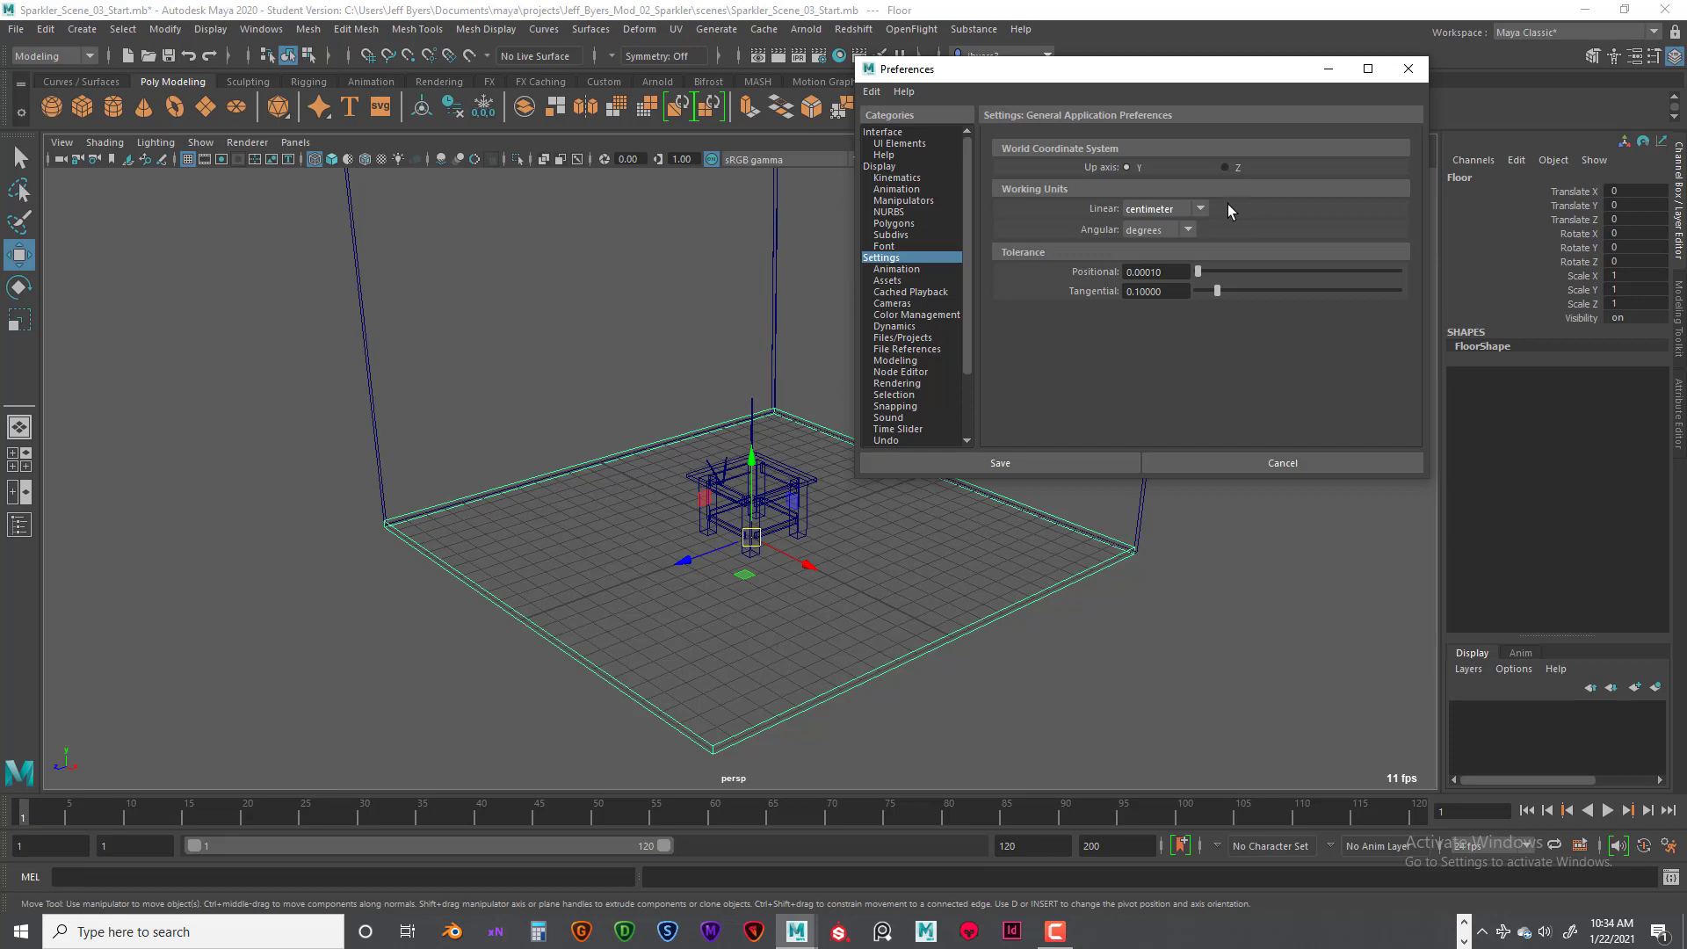
click(1203, 208)
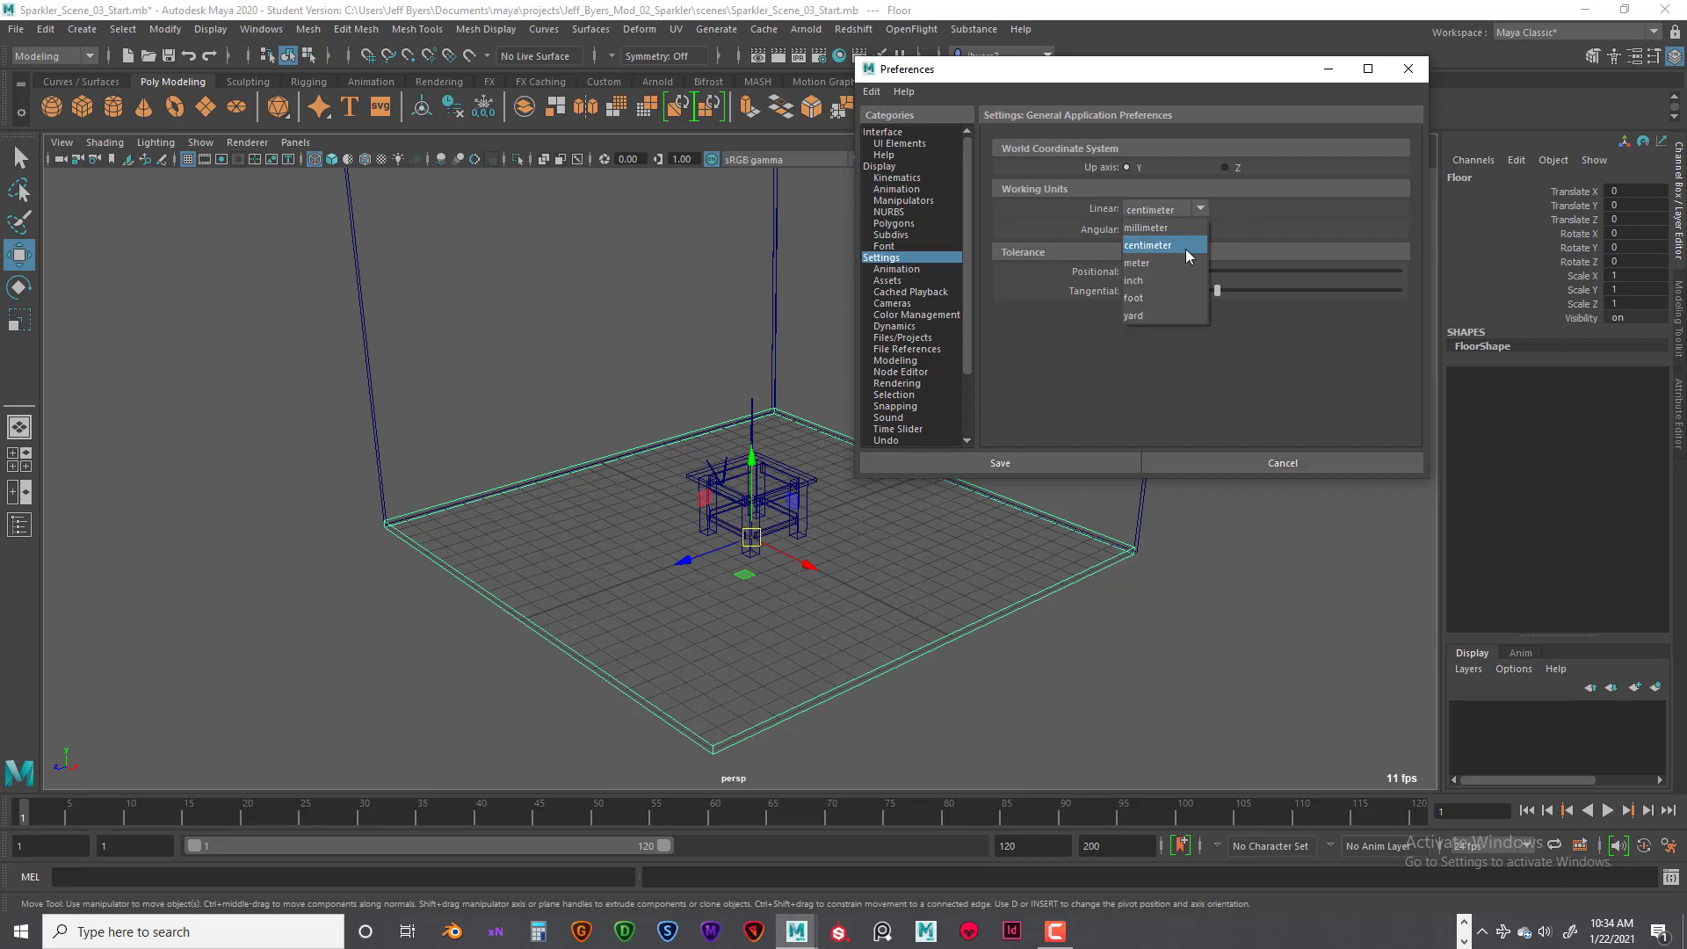
click(1277, 204)
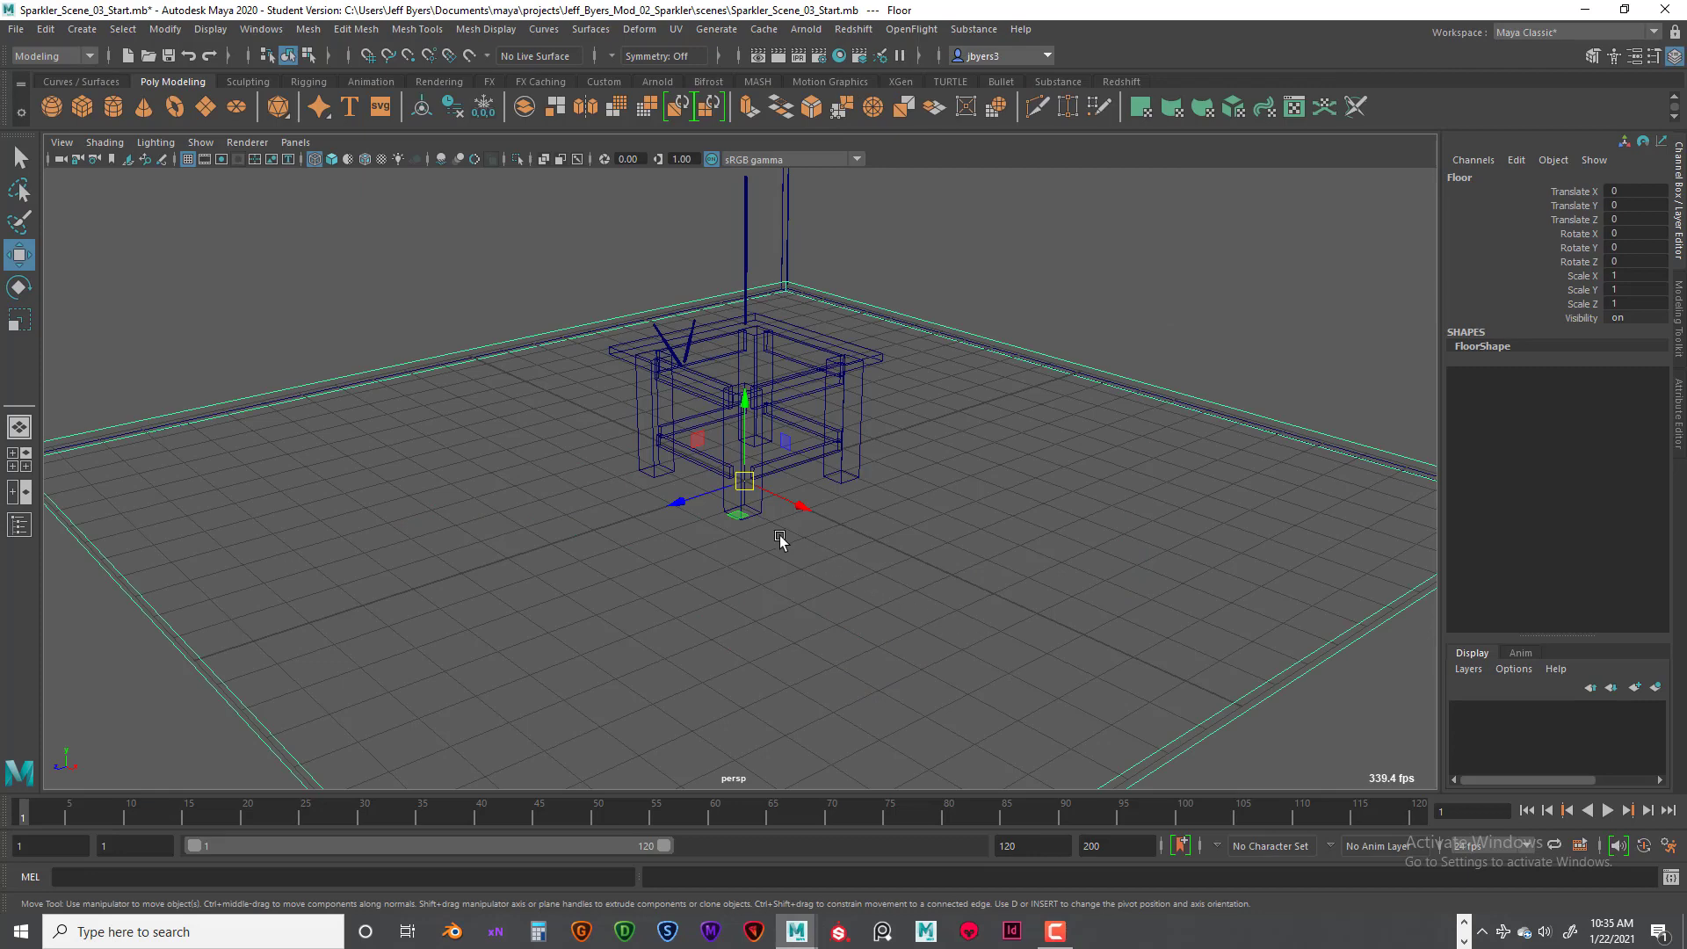
Step: Examine the wireframe table legs and rails against the grid squares in the perspective view
alt+drag(879, 499, 798, 498)
scroll(799, 492, up, 5)
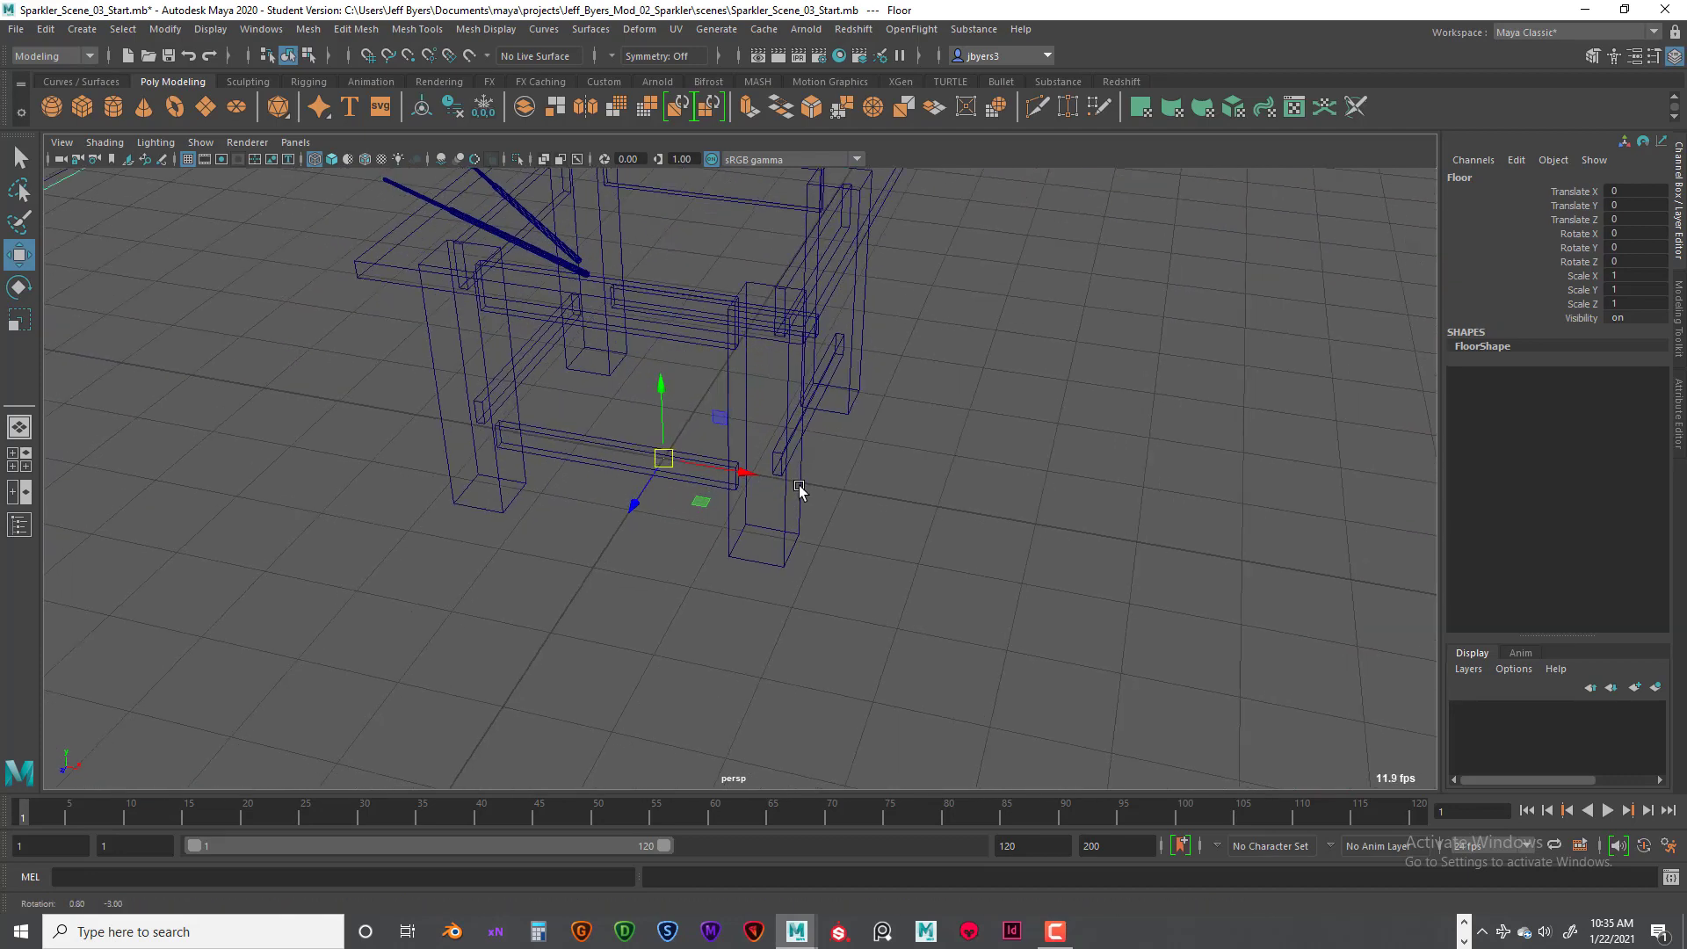
scroll(799, 483, down, 6)
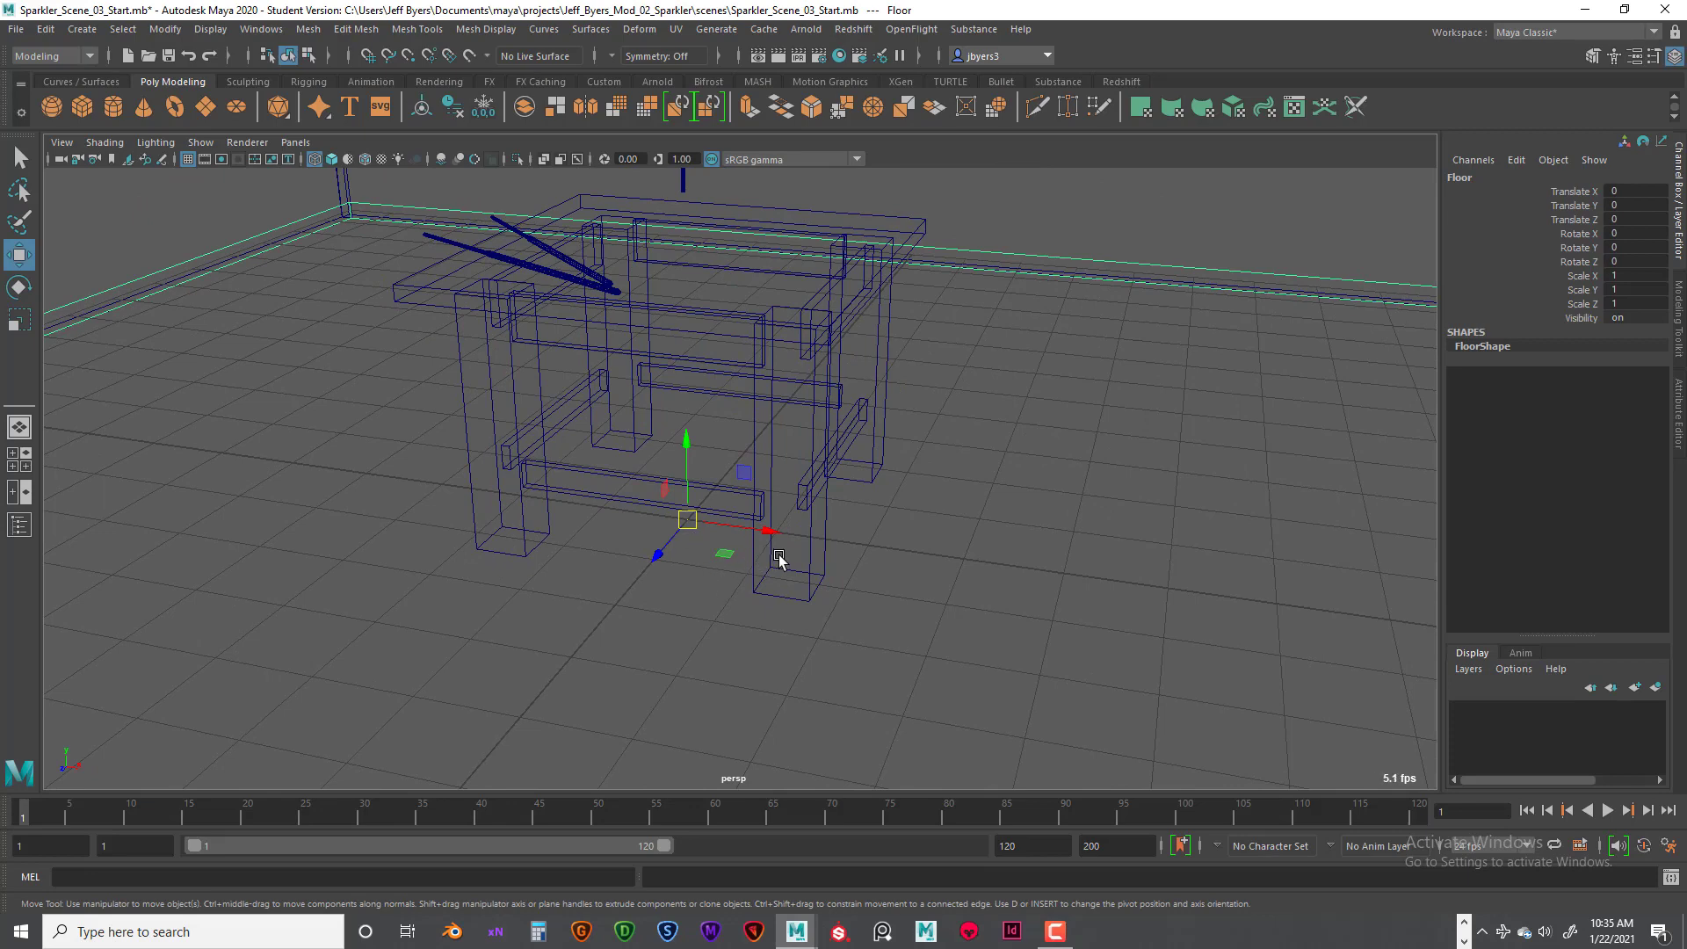
alt+drag(820, 563, 901, 554)
Step: Switch to the full top view, frame the table over the grid and clear the floor selection
key(space)
key(space)
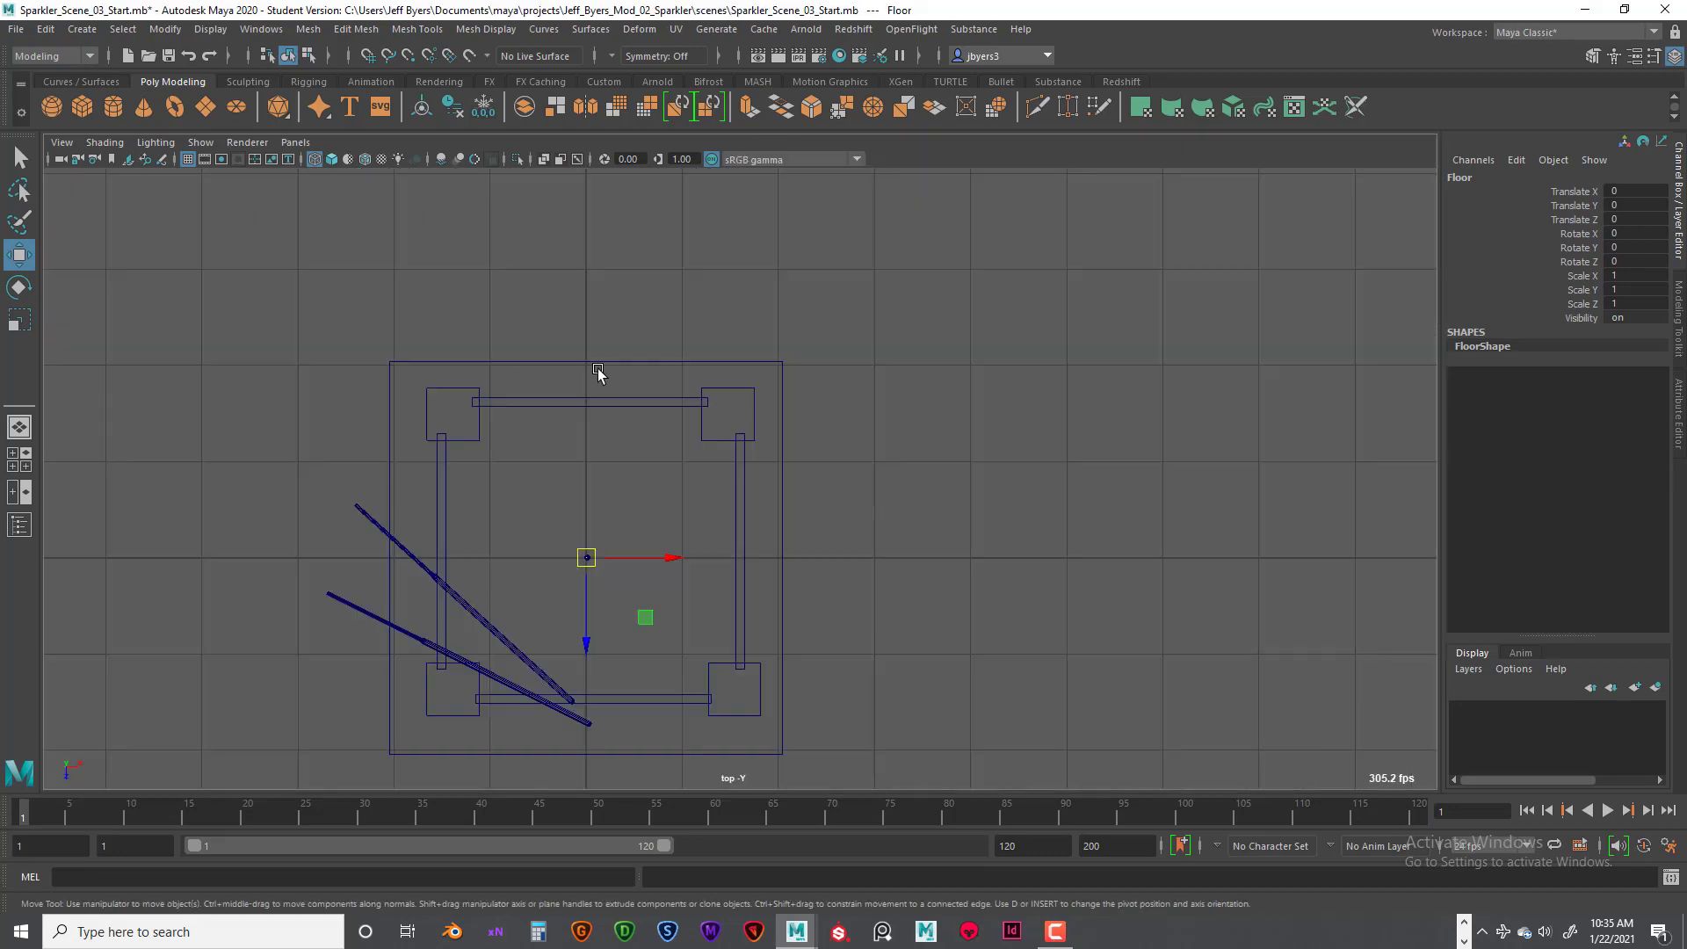
scroll(694, 459, down, 5)
alt+middle_drag(738, 502, 787, 411)
scroll(791, 414, up, 4)
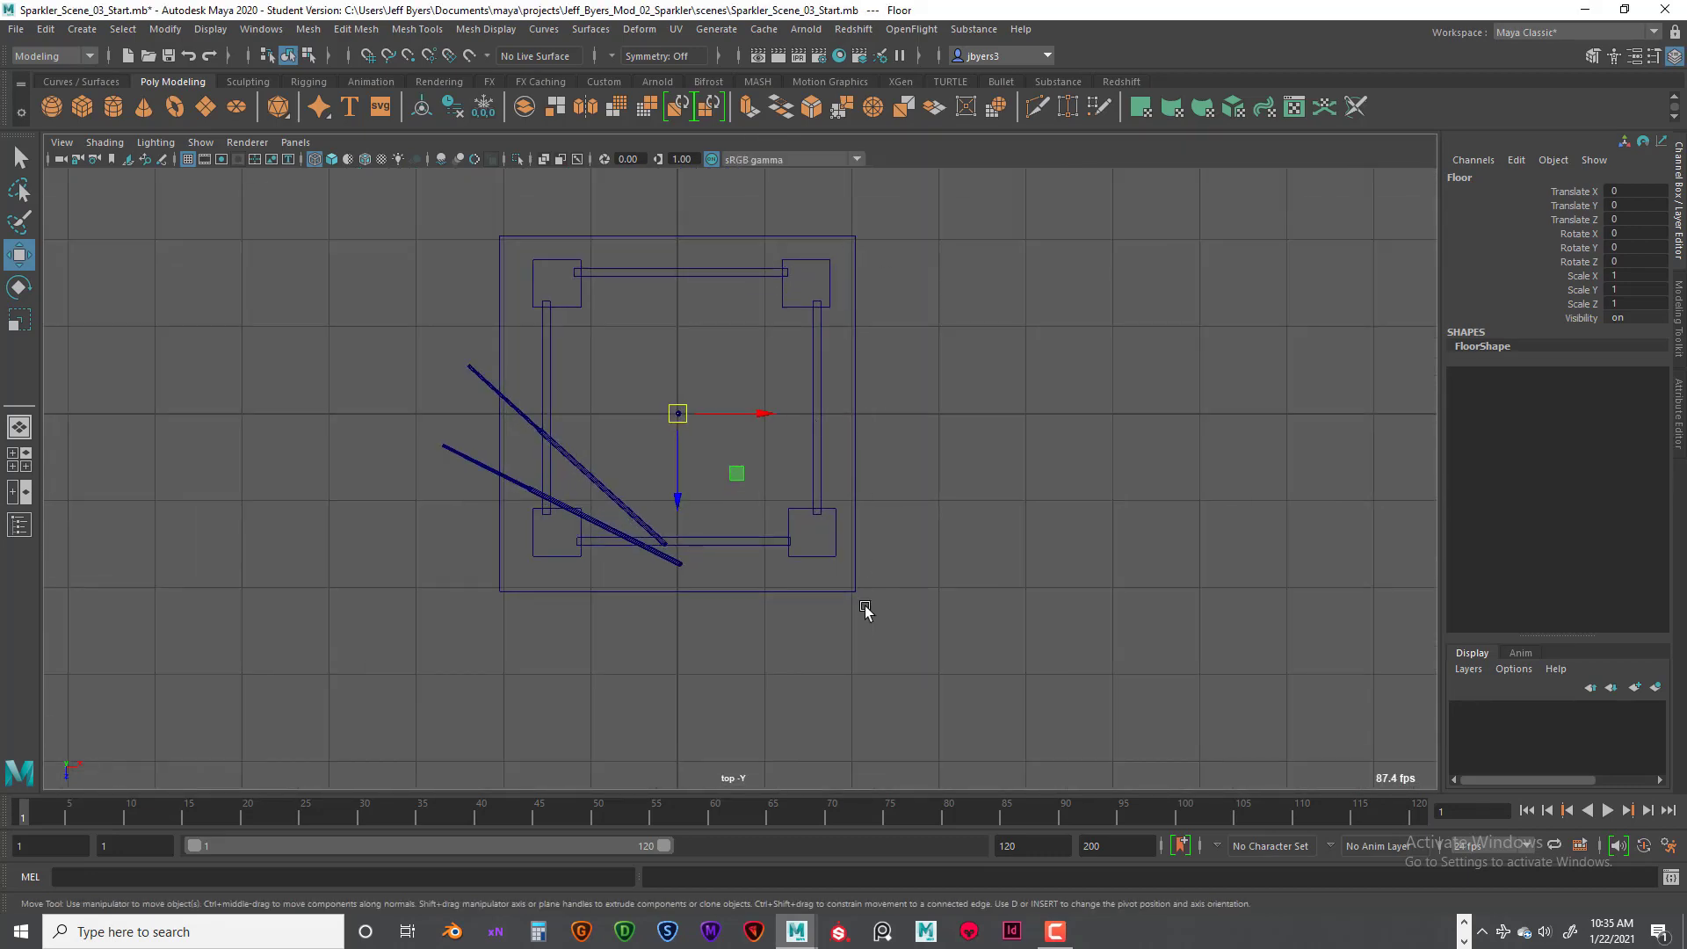
click(844, 250)
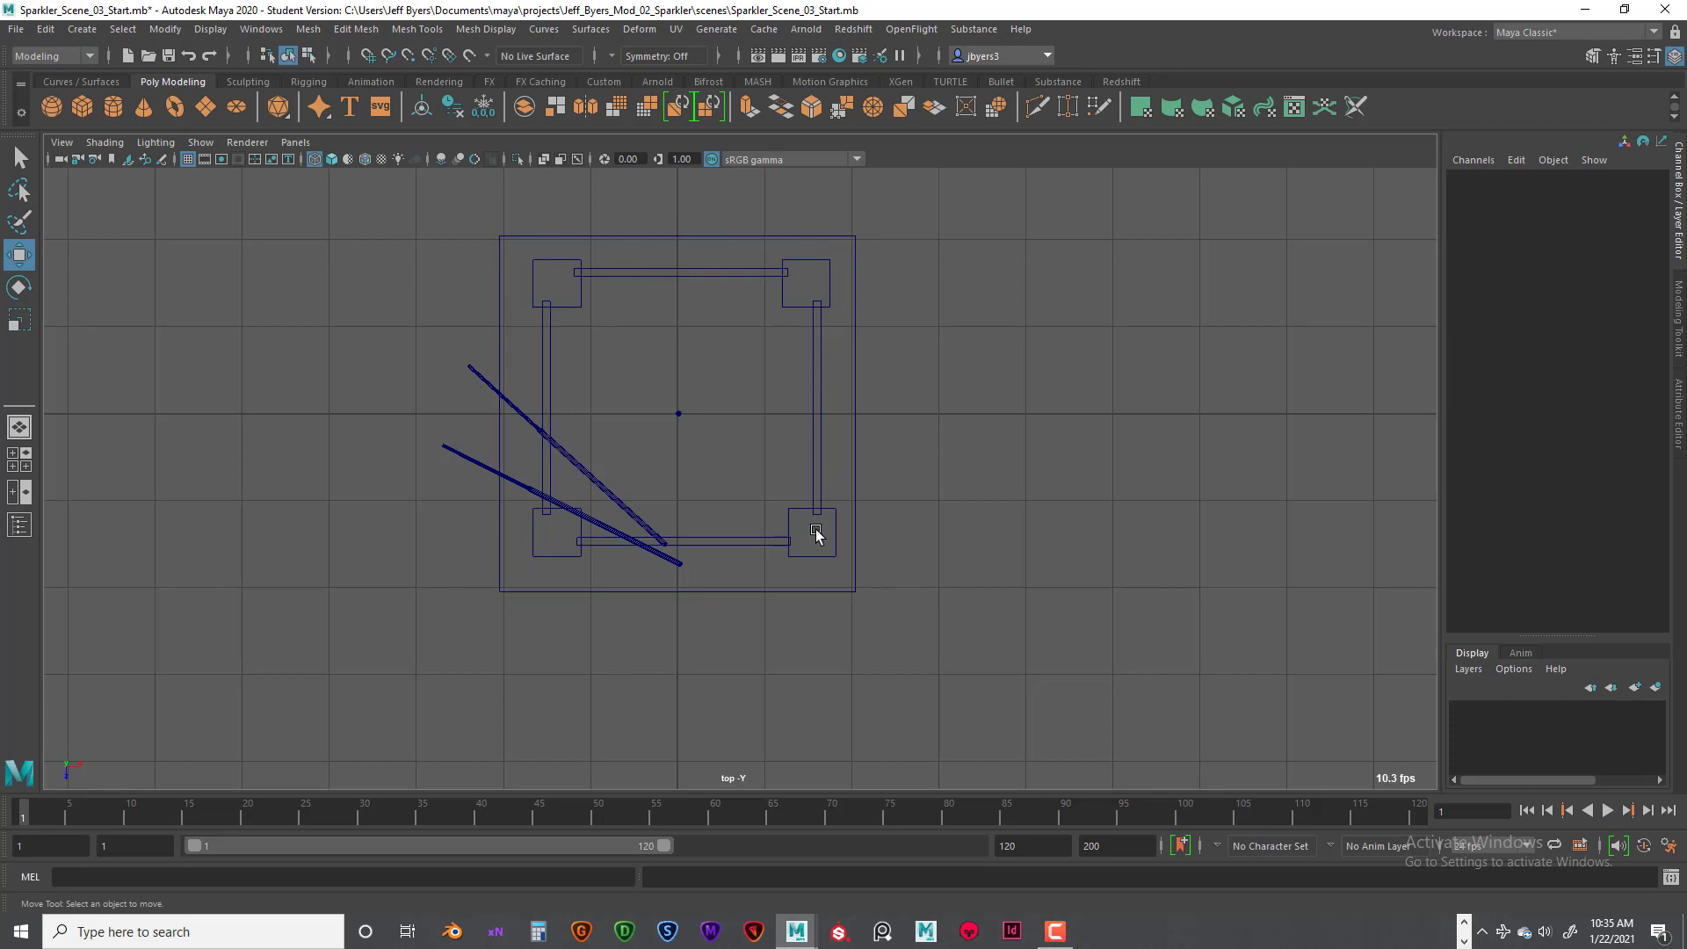
Step: Compare the table with the grid in the four-view layout and the top view, ending in the full perspective view
key(space)
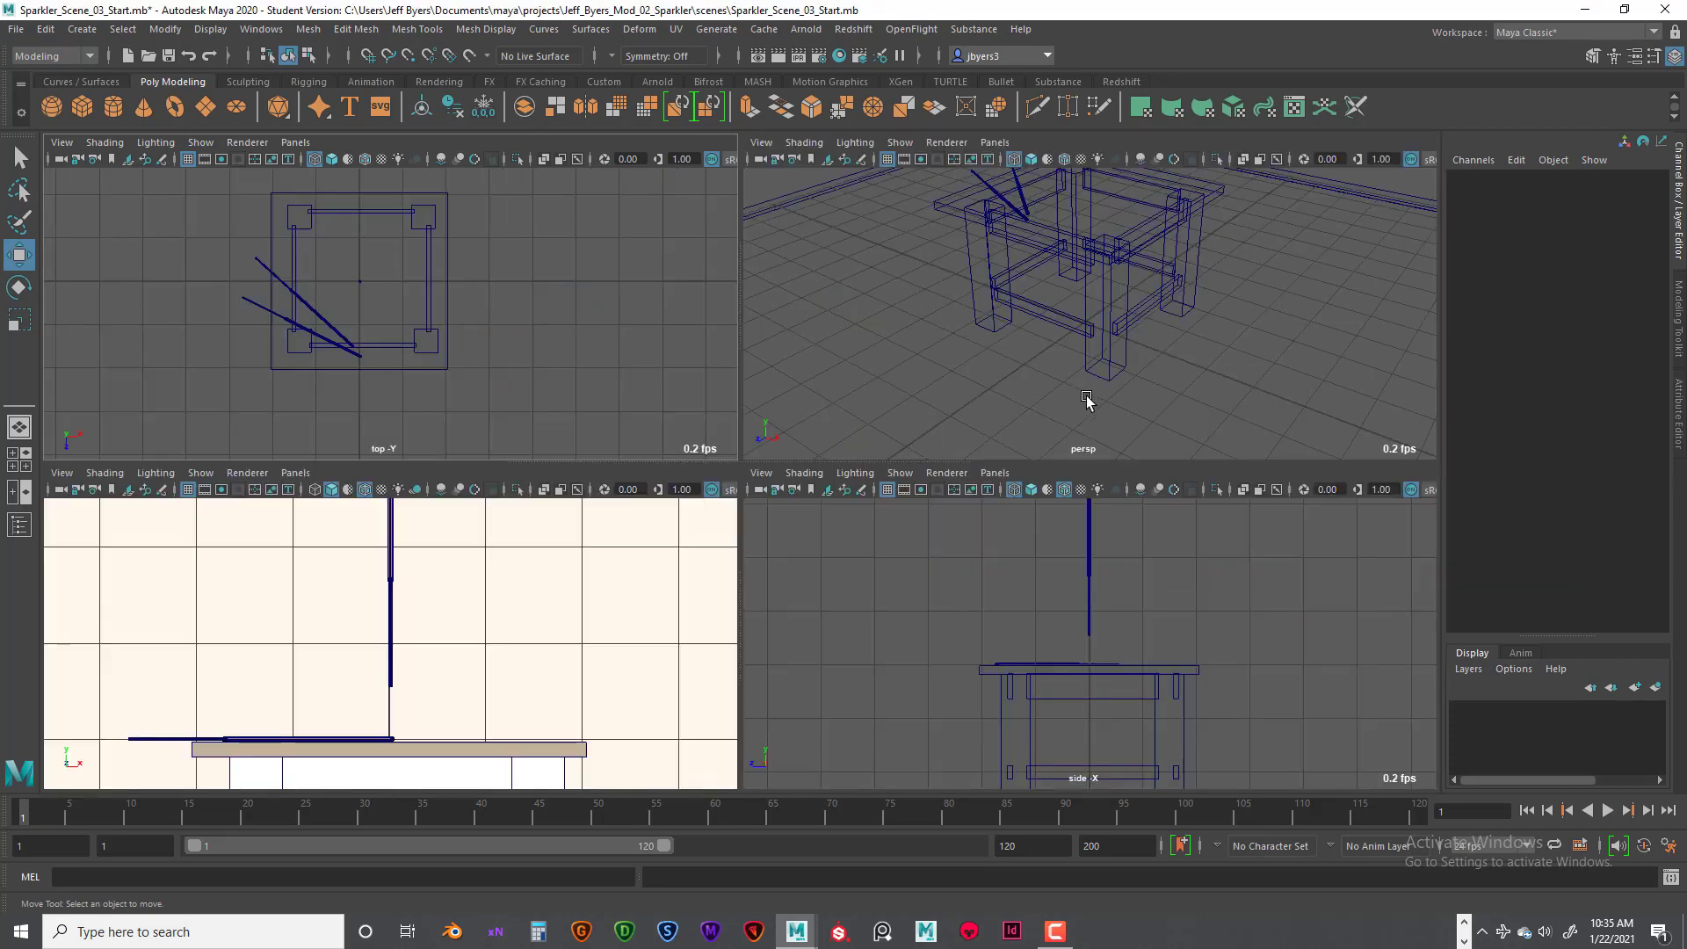
key(space)
key(space)
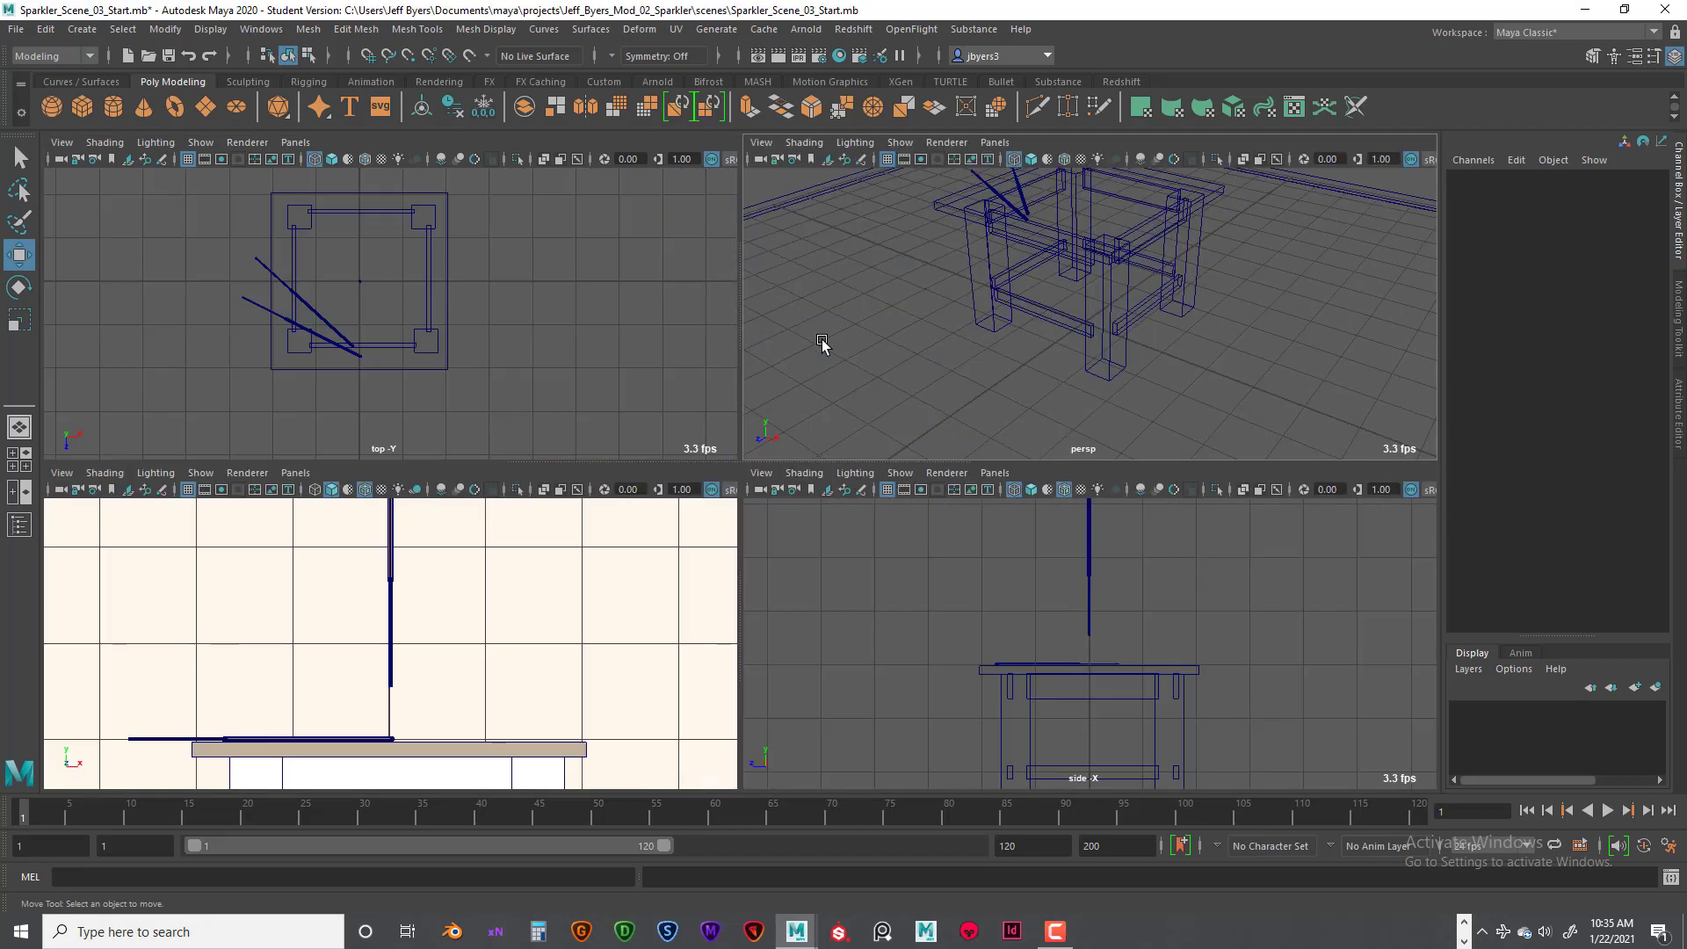
key(space)
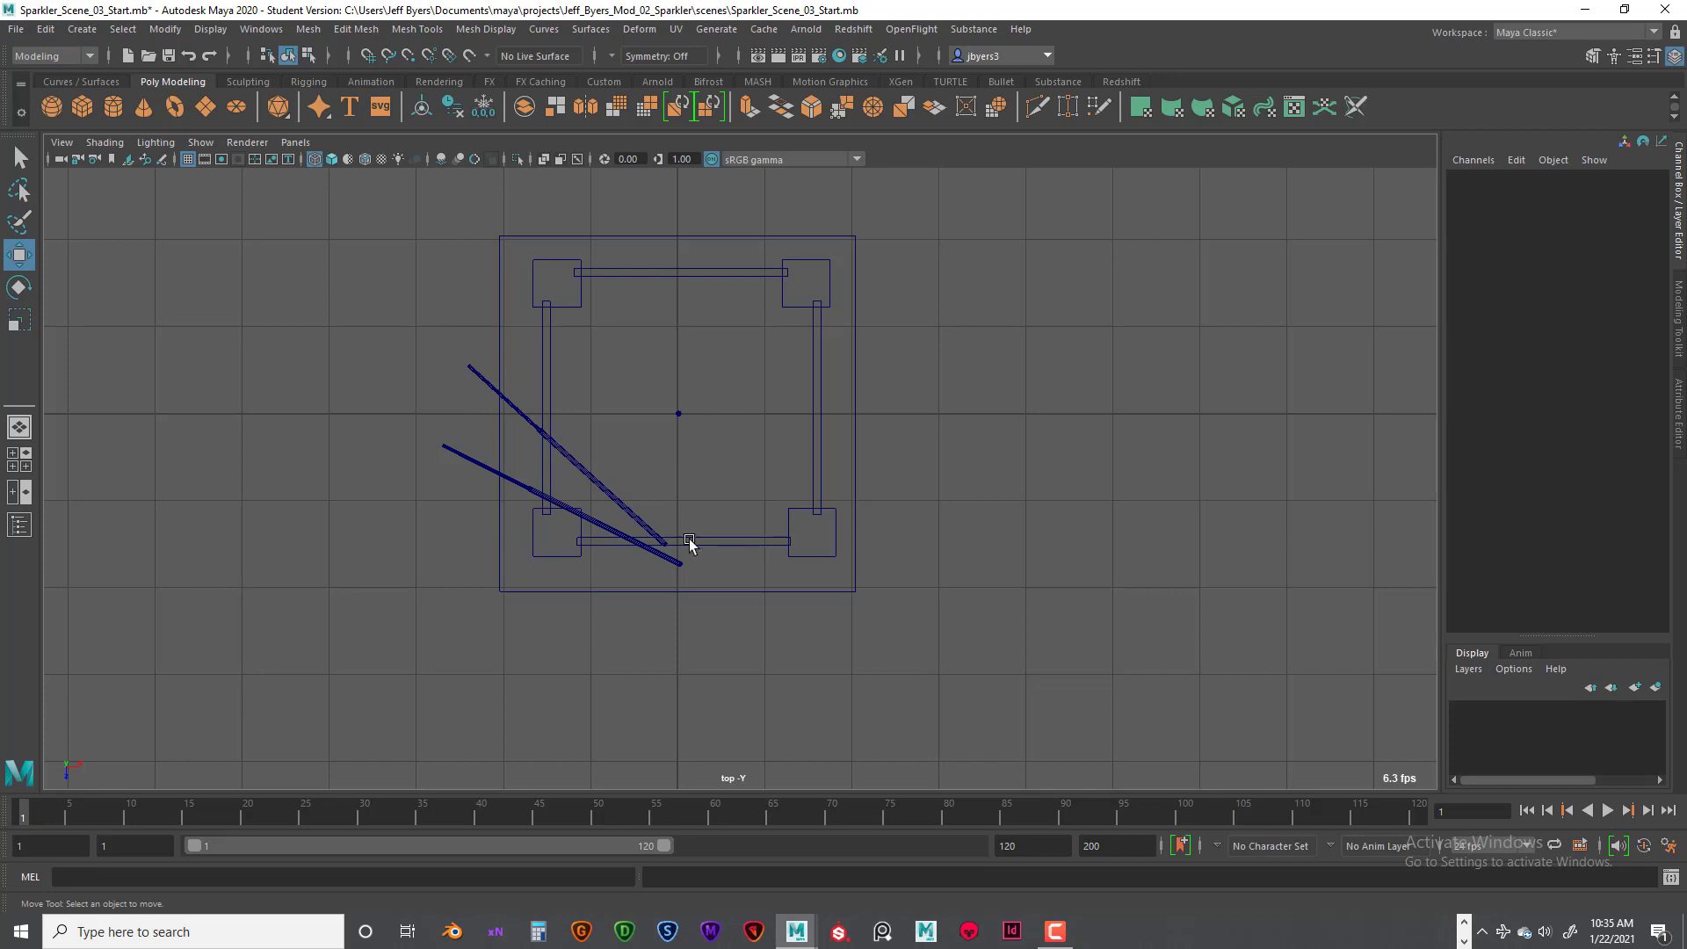
scroll(821, 437, down, 2)
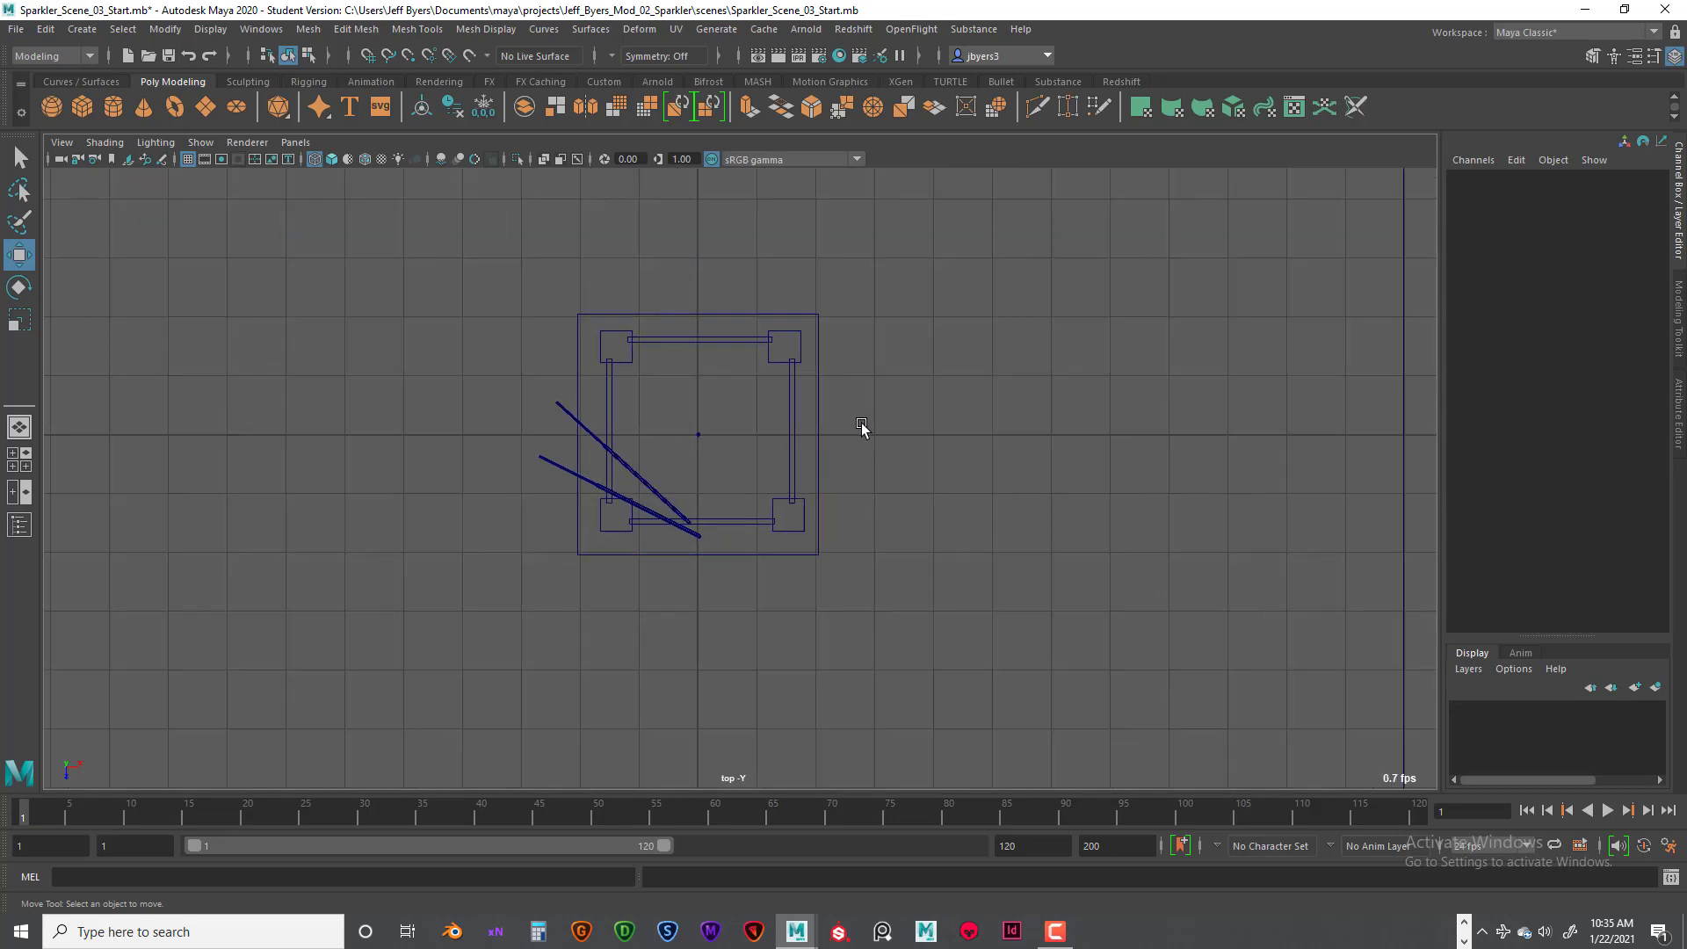
key(space)
key(space)
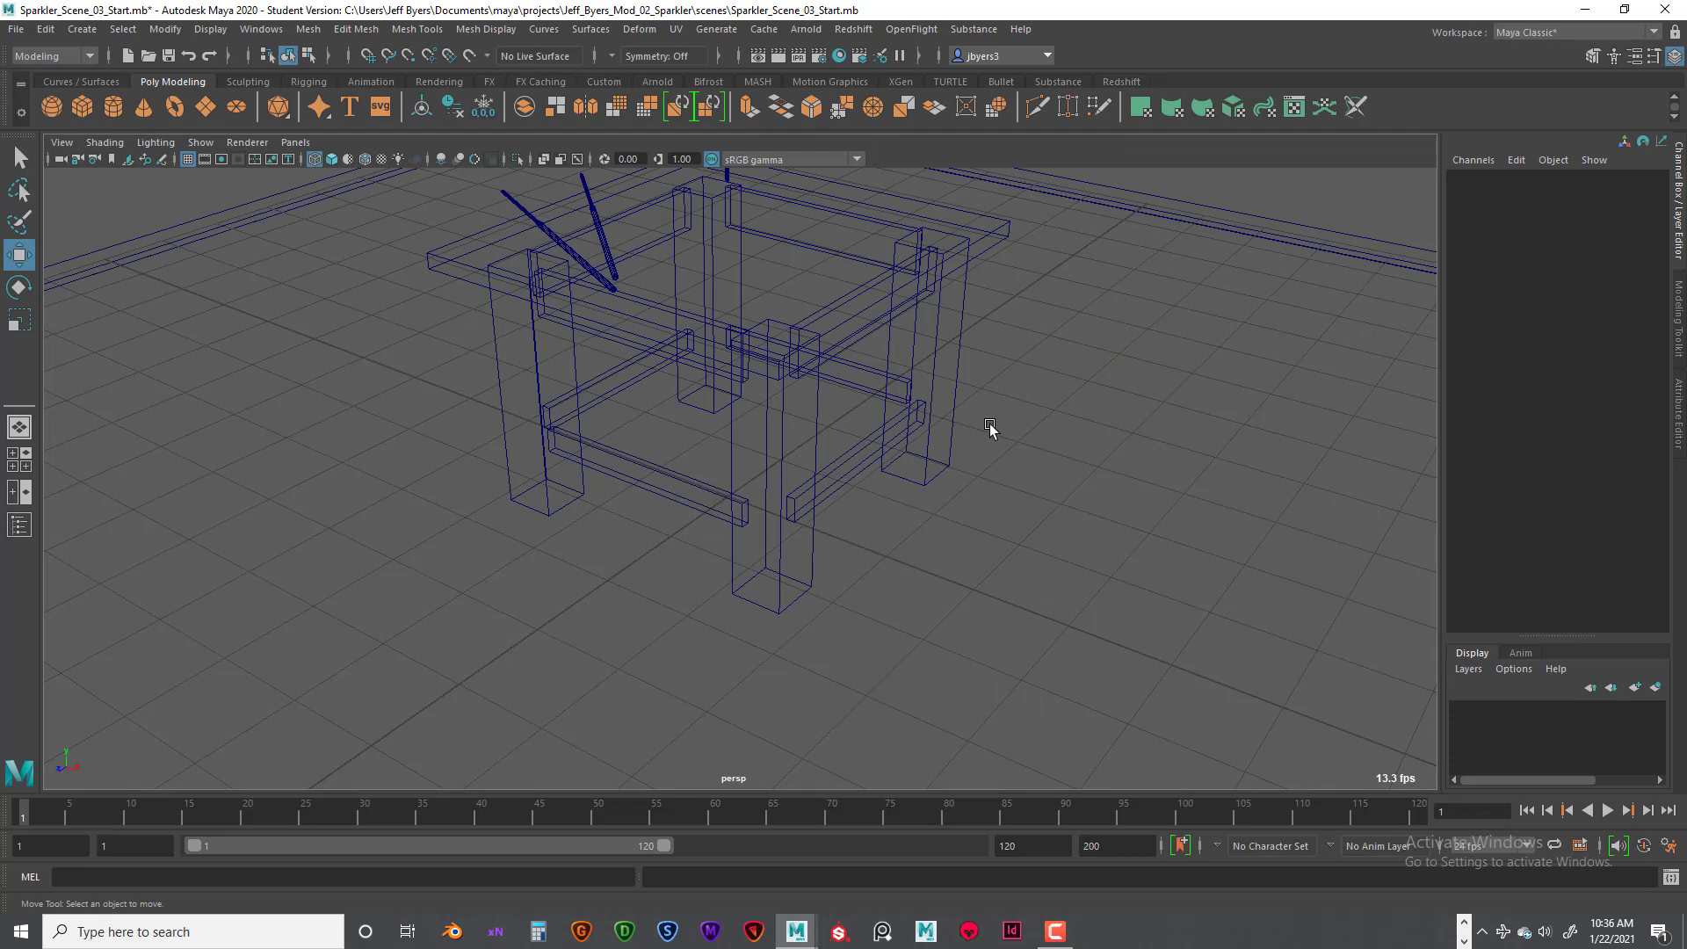
Step: Examine the whole room's wireframe around the table and return the display to shaded mode
scroll(978, 415, down, 8)
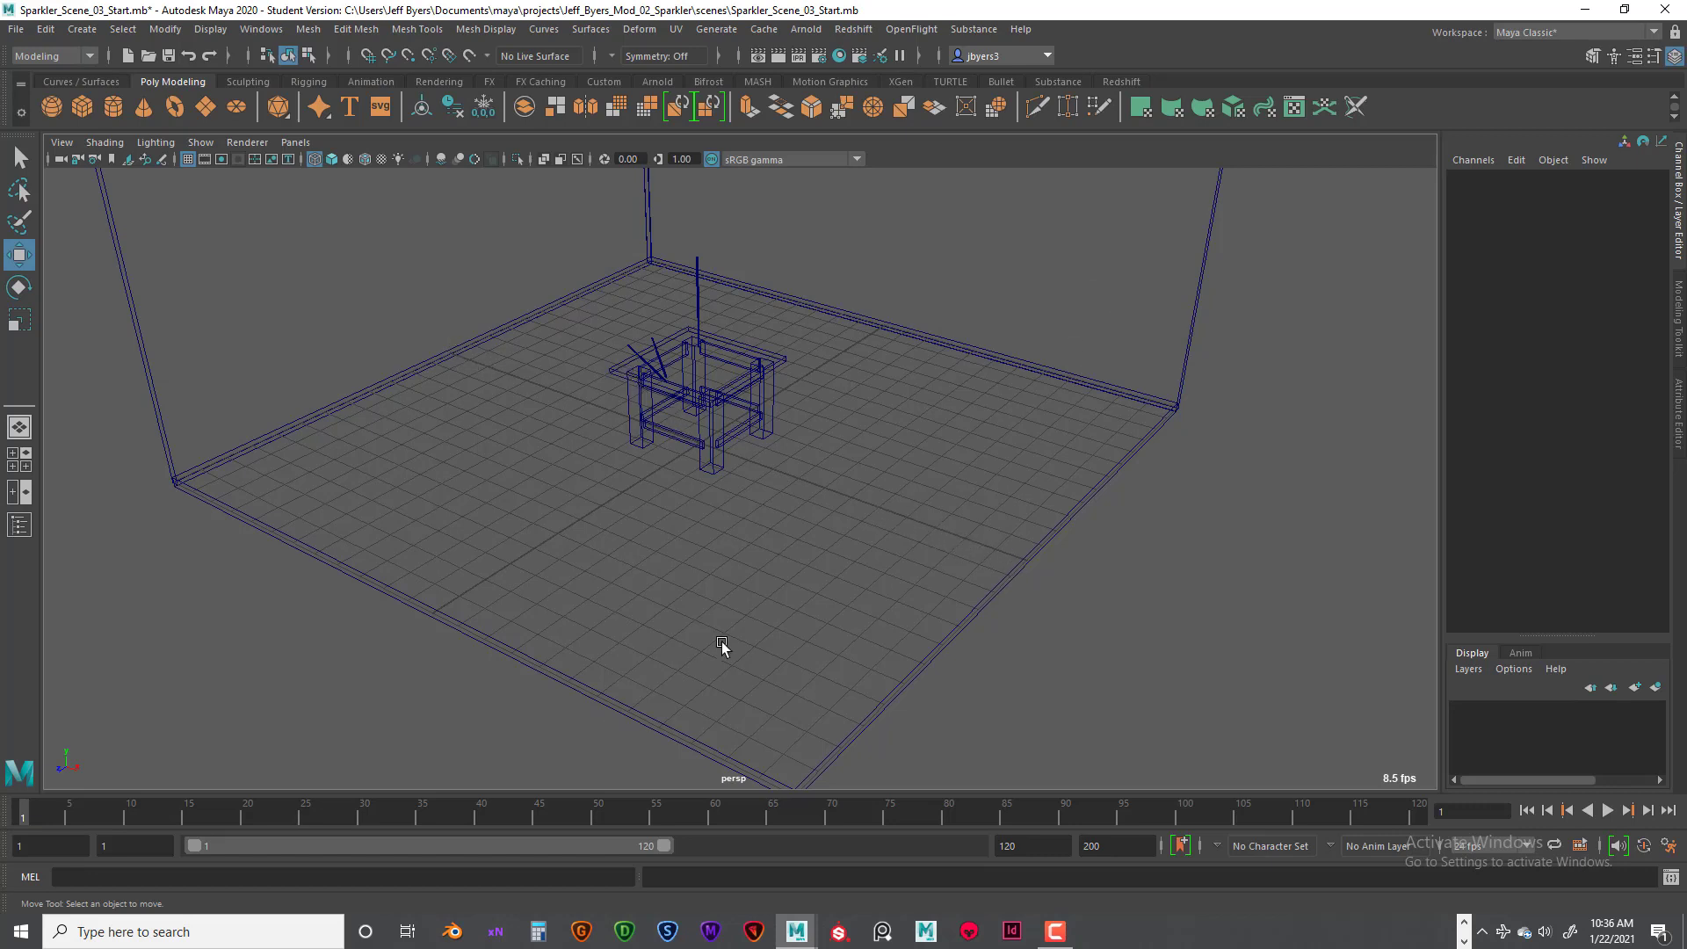
mouse_move(923, 464)
alt+mouse_down()
mouse_move(893, 466)
mouse_move(863, 414)
mouse_move(826, 511)
mouse_move(915, 498)
mouse_move(882, 441)
mouse_move(922, 499)
mouse_move(892, 481)
mouse_move(907, 483)
alt+mouse_up()
scroll(838, 478, down, 3)
scroll(824, 507, up, 8)
key(5)
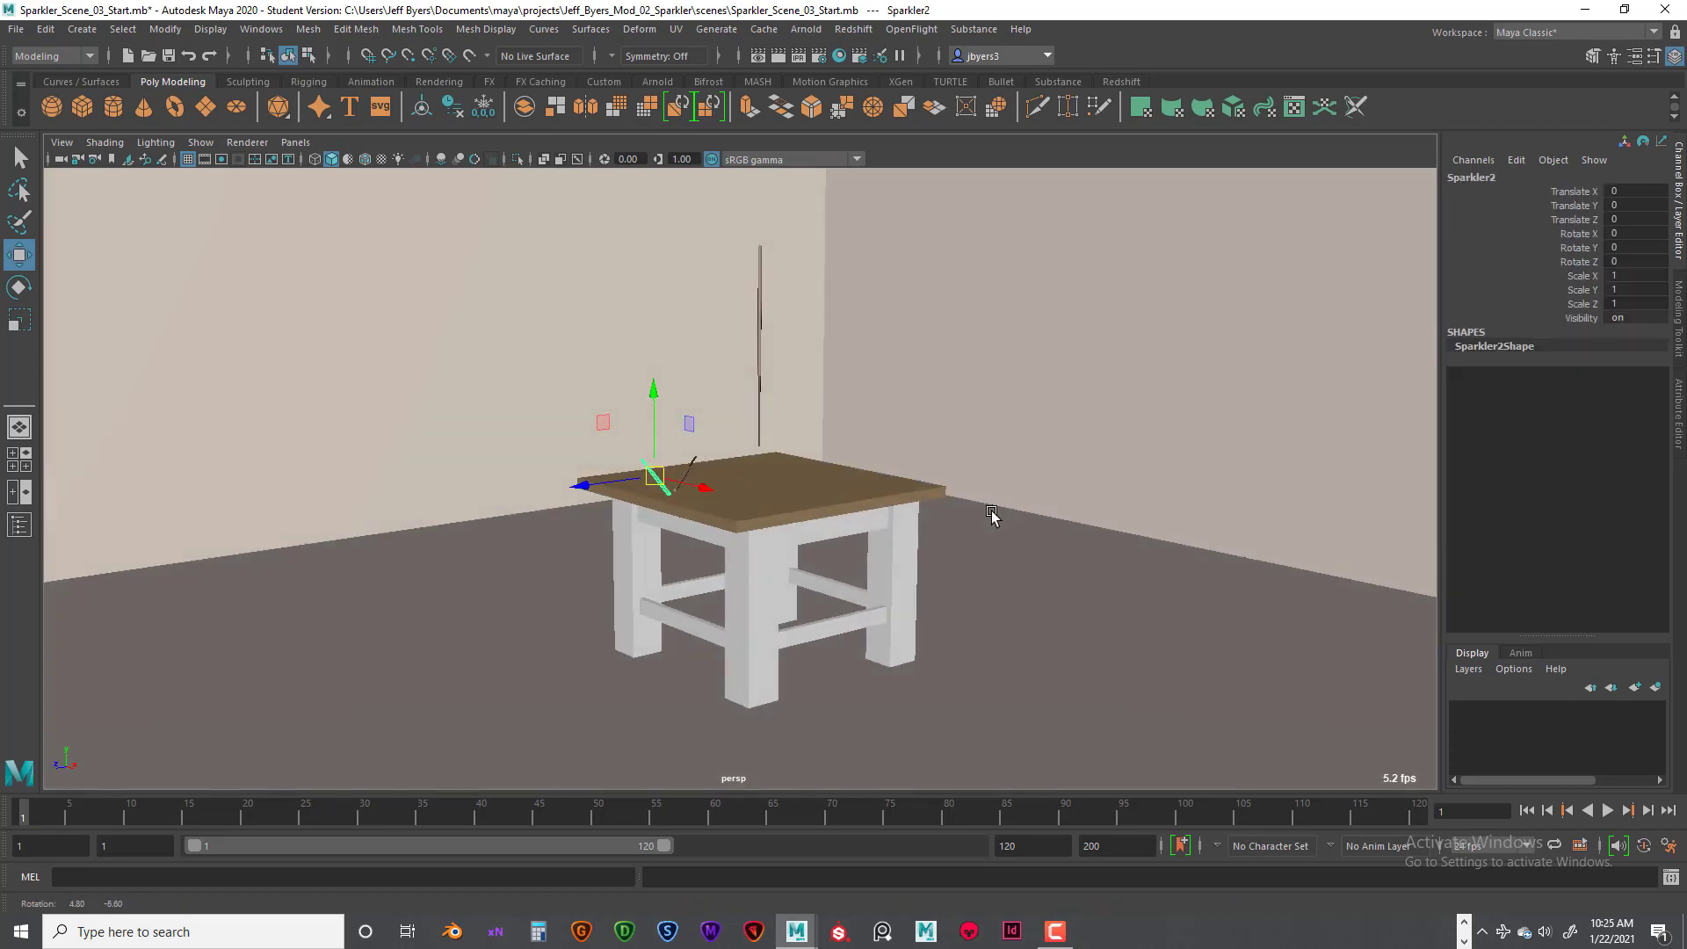
Step: Select the floor to inspect its extent across the room, clear the selection and frame the table with its sparklers
alt+drag(870, 501, 1017, 510)
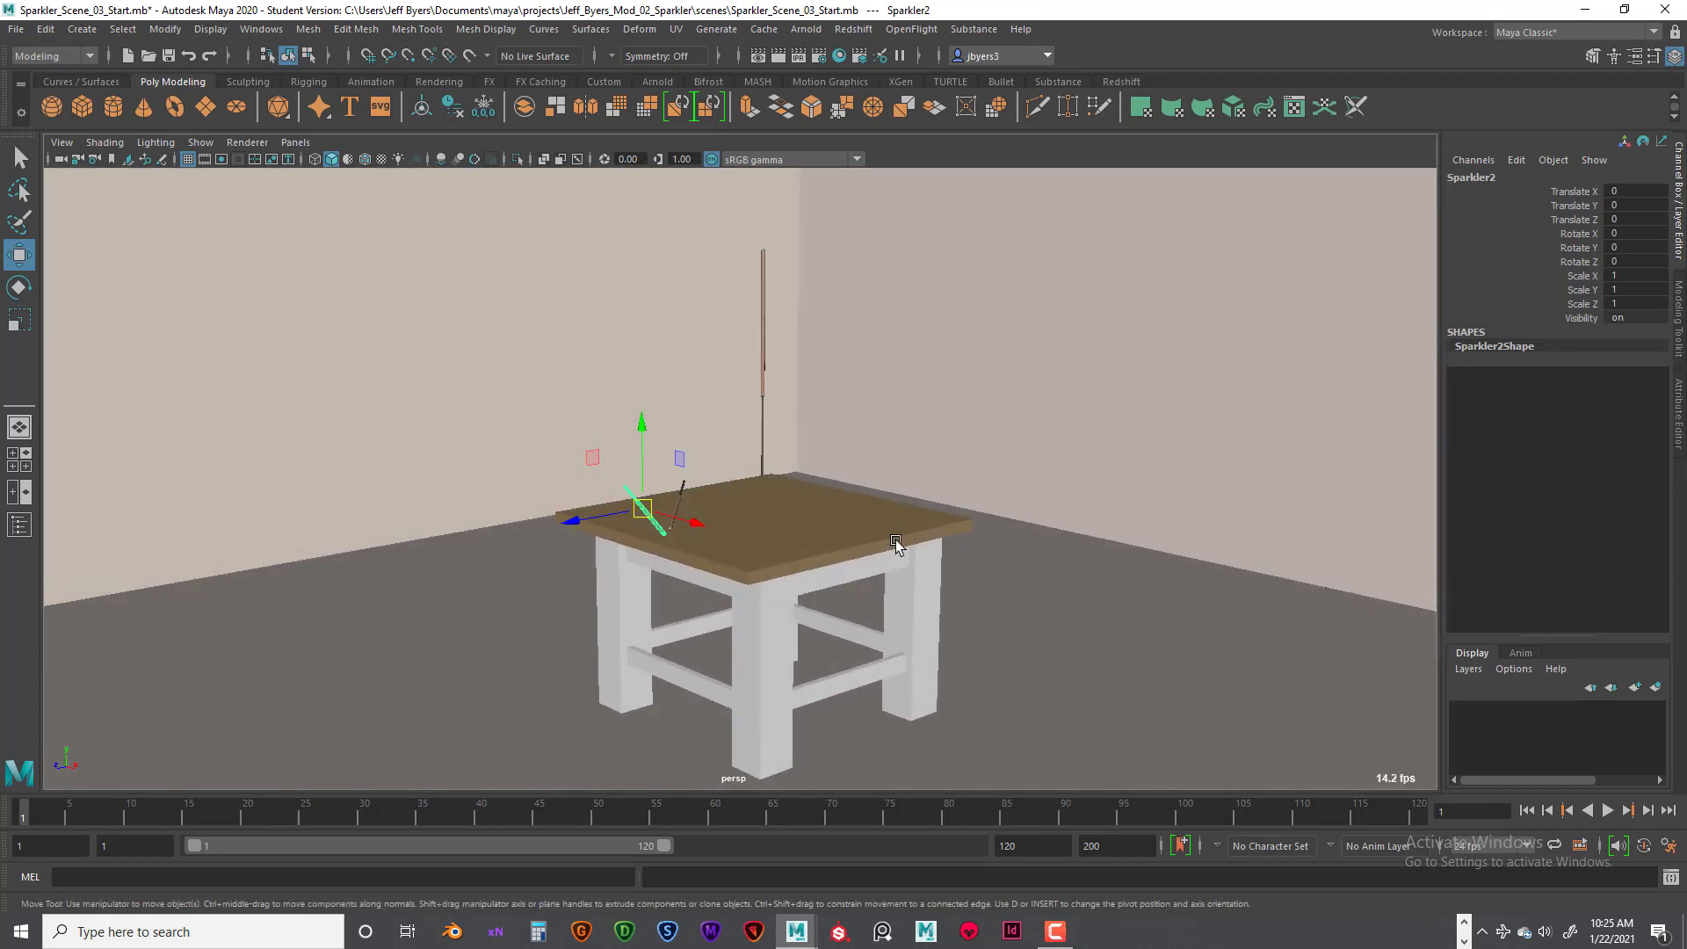
alt+drag(941, 554, 962, 513)
click(998, 558)
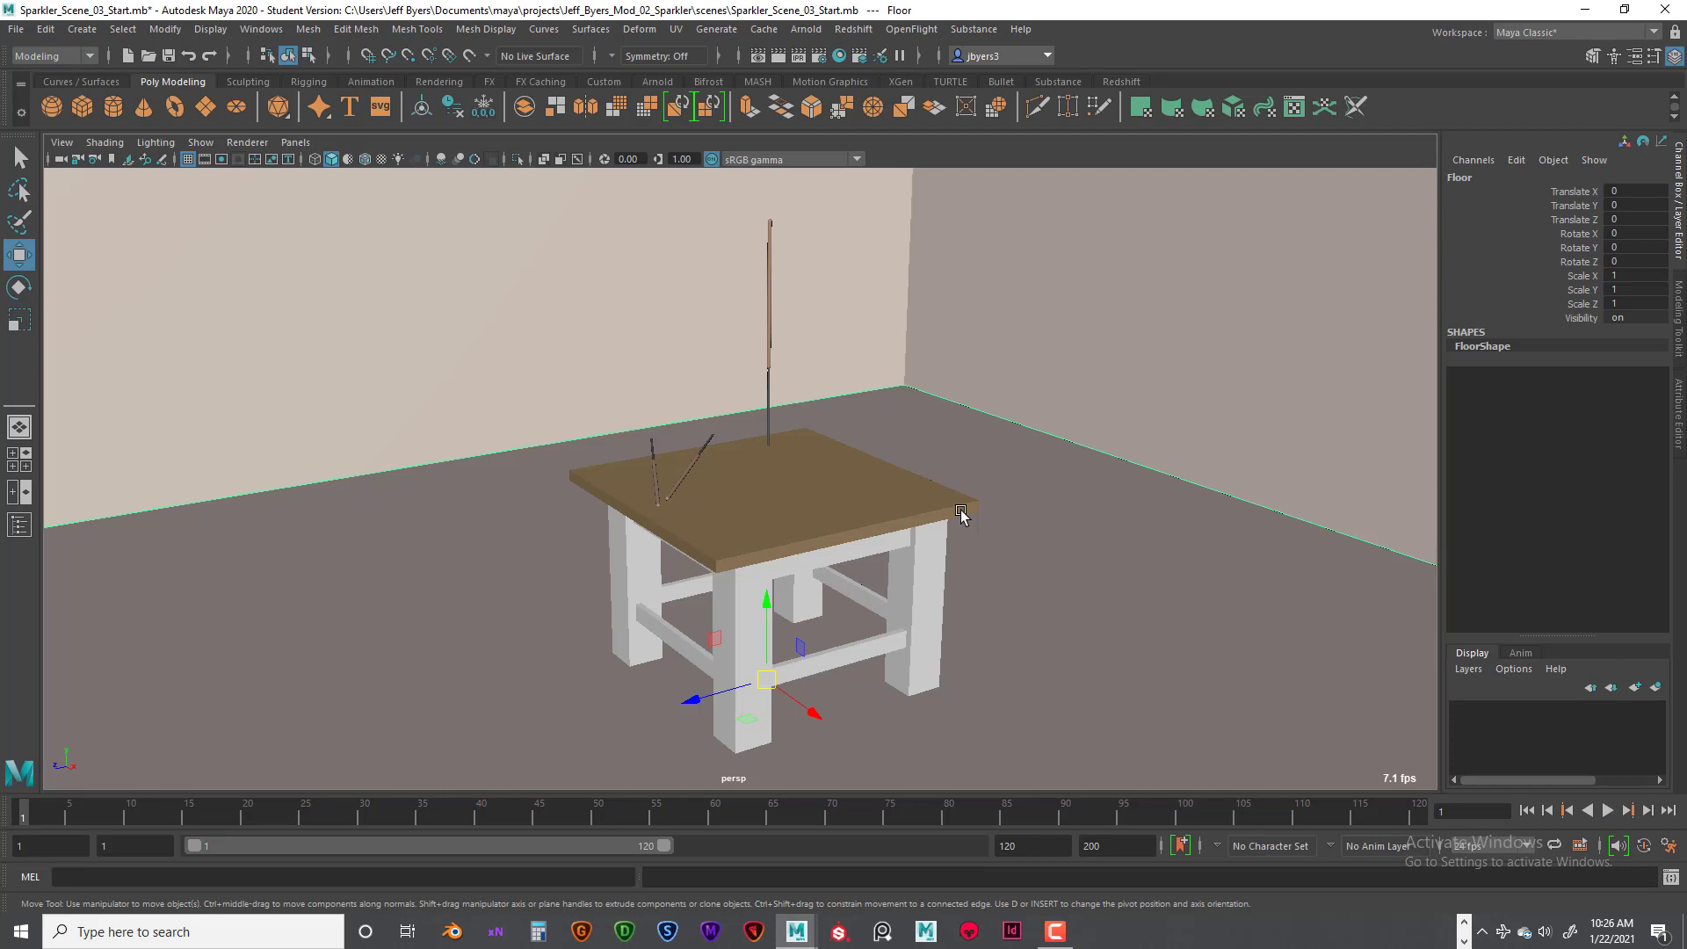
scroll(962, 509, down, 3)
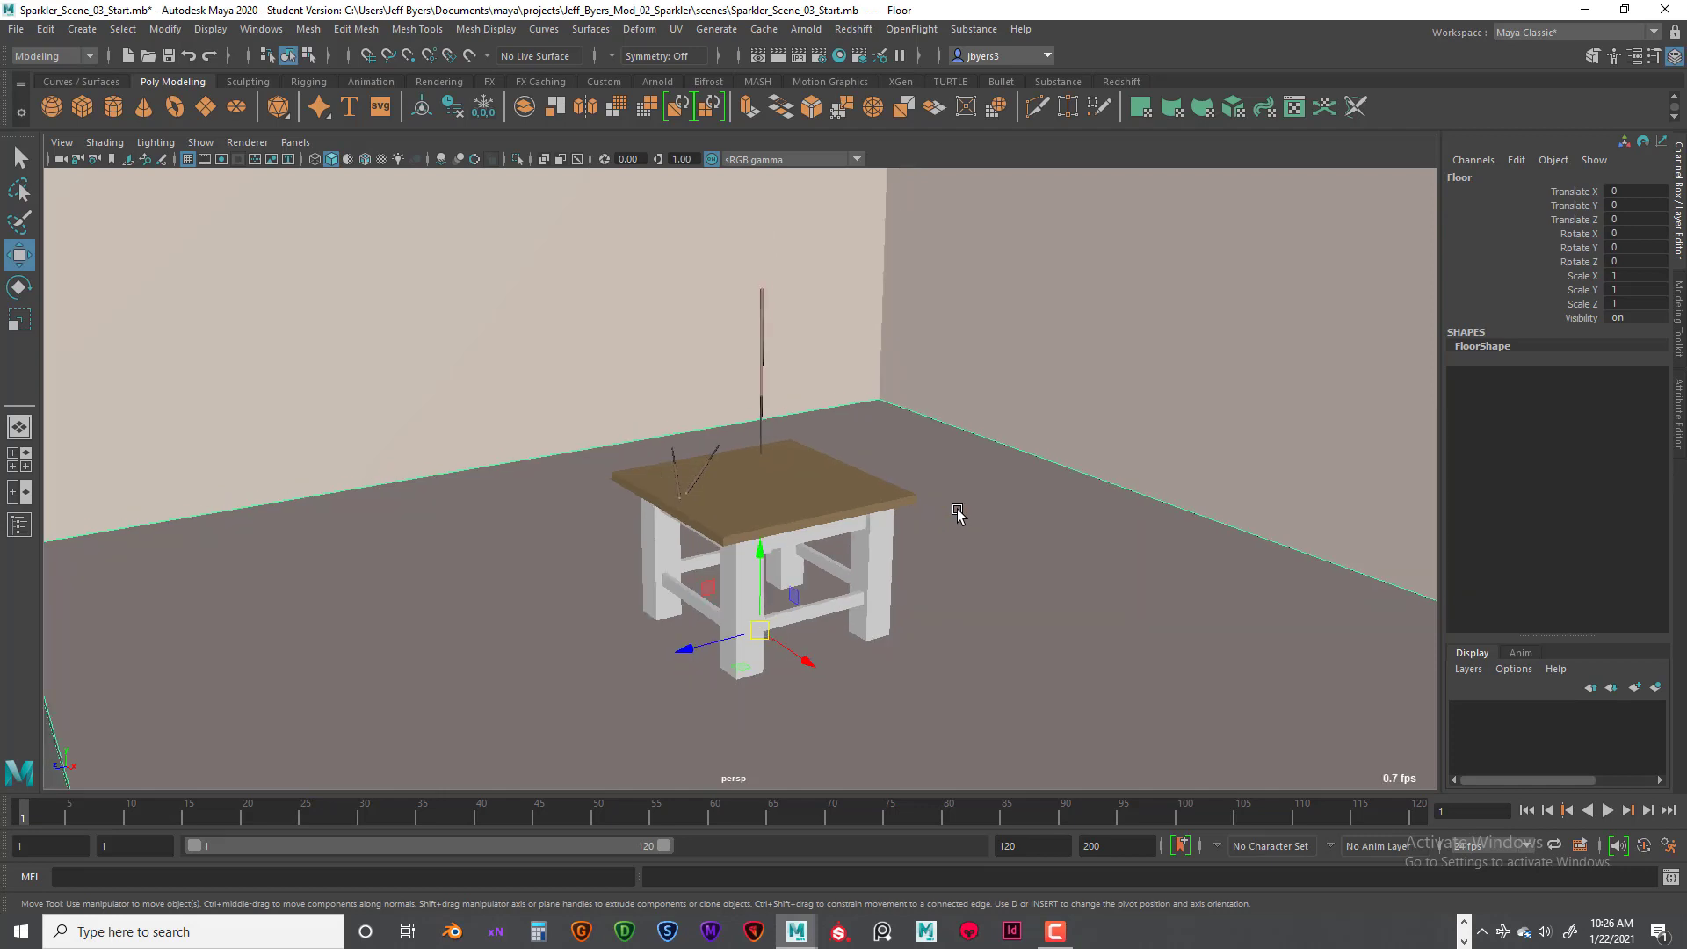
scroll(958, 509, down, 2)
scroll(859, 440, down, 3)
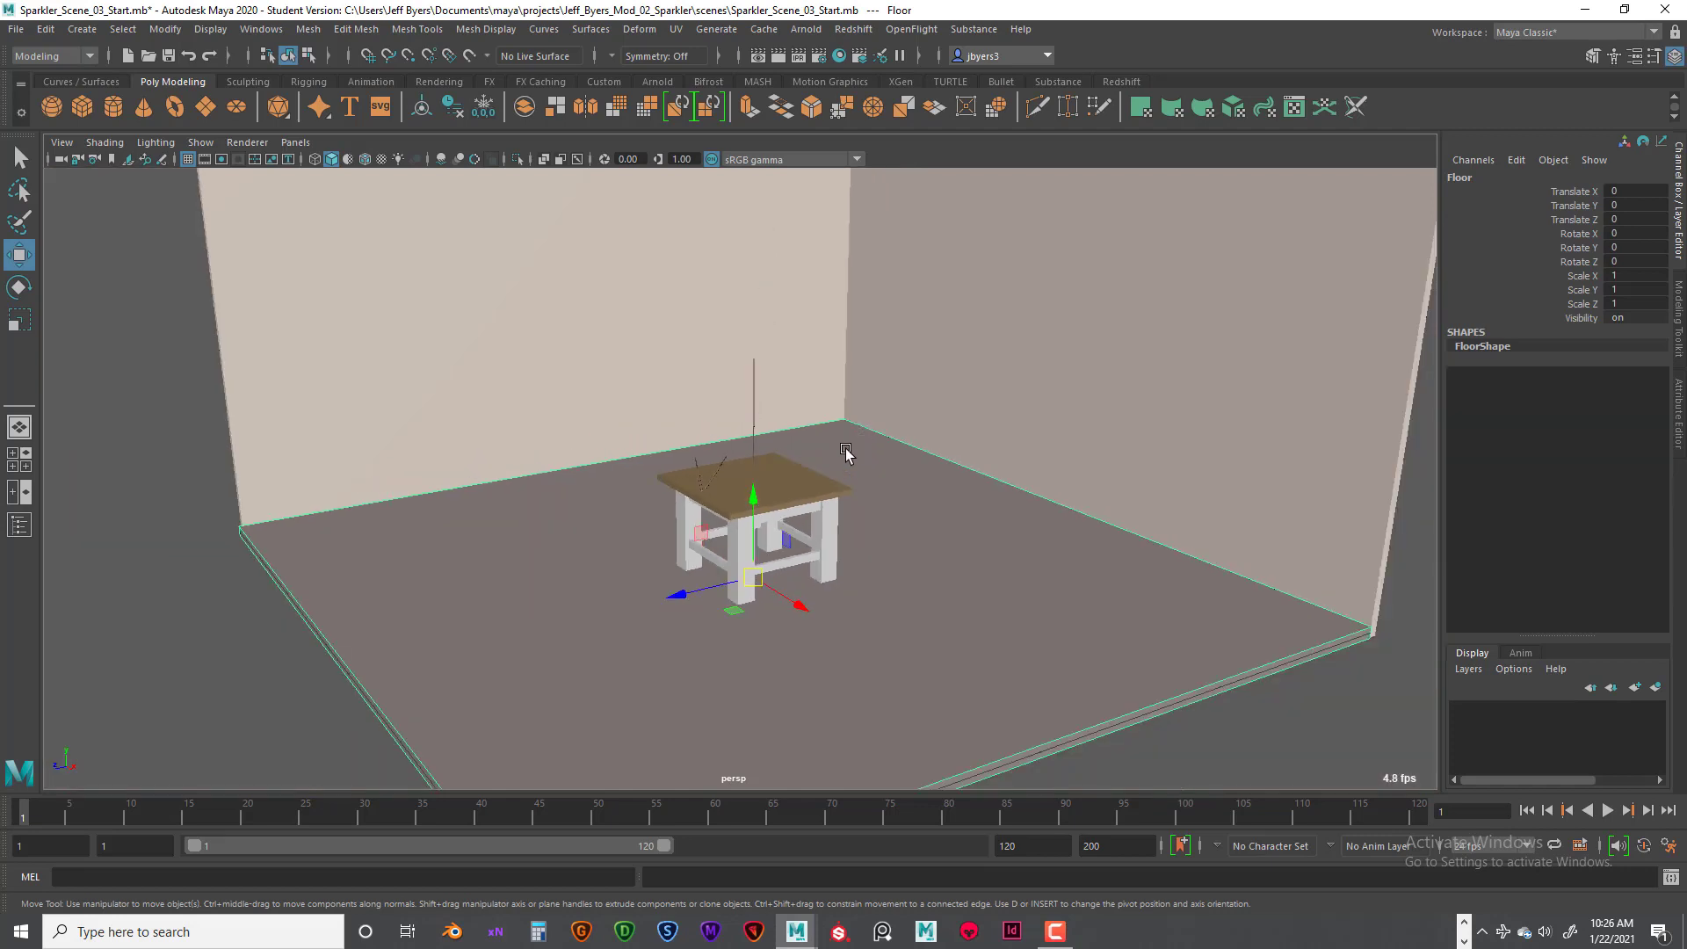
click(199, 610)
scroll(704, 516, up, 6)
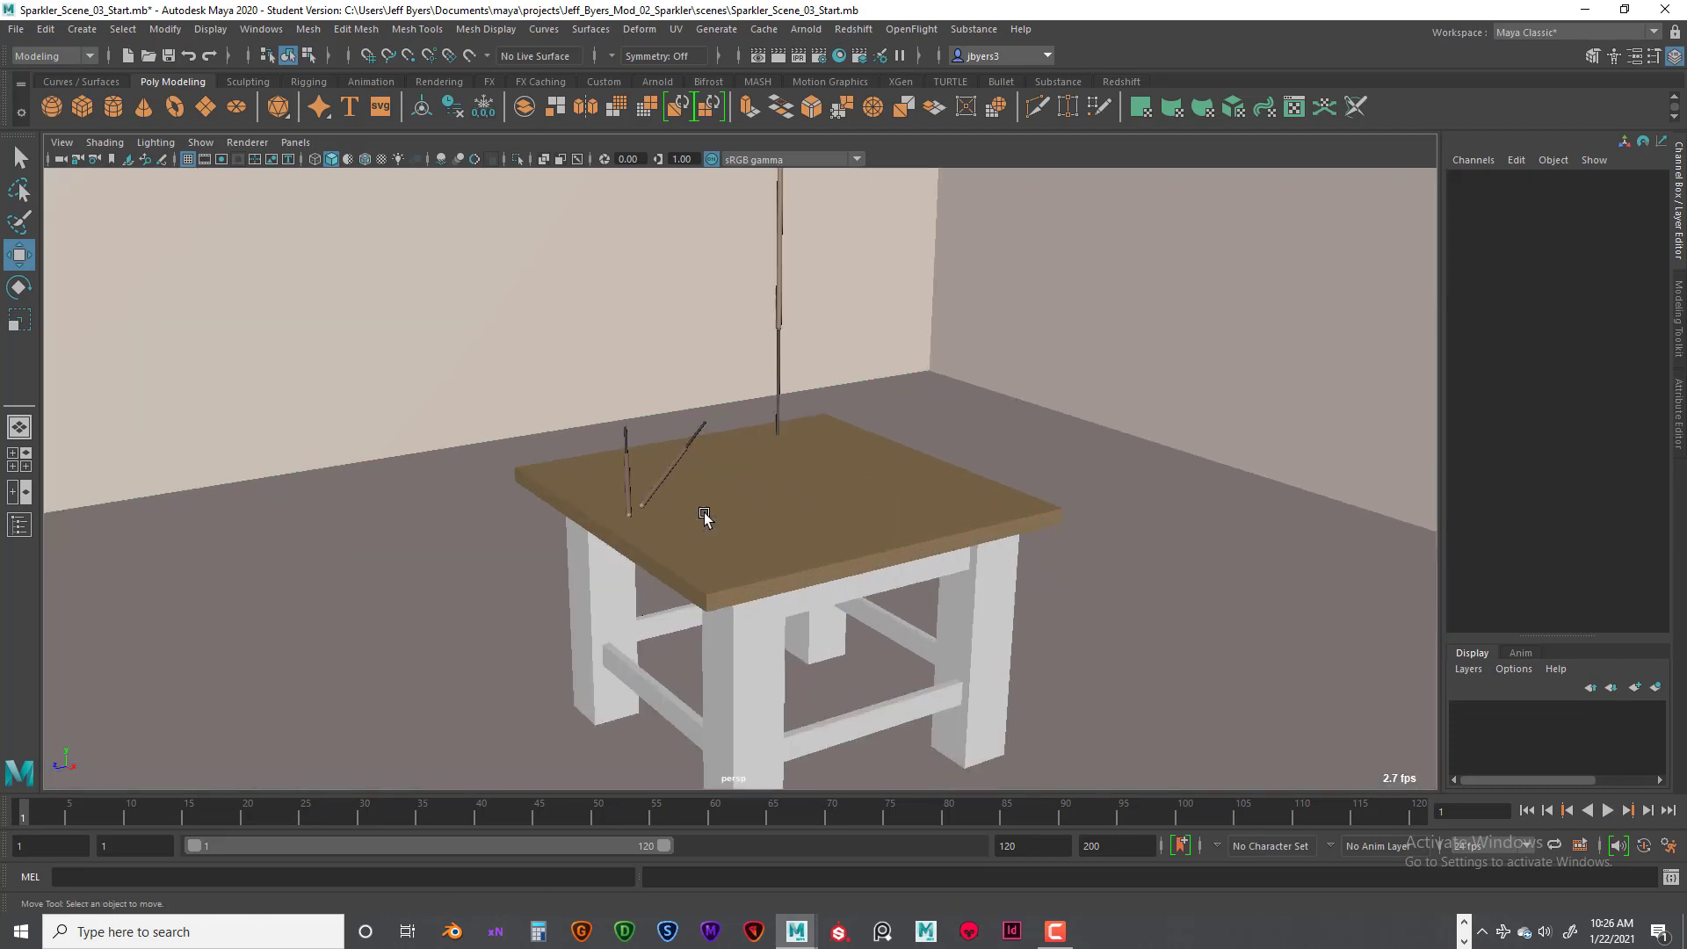
alt+drag(799, 509, 708, 470)
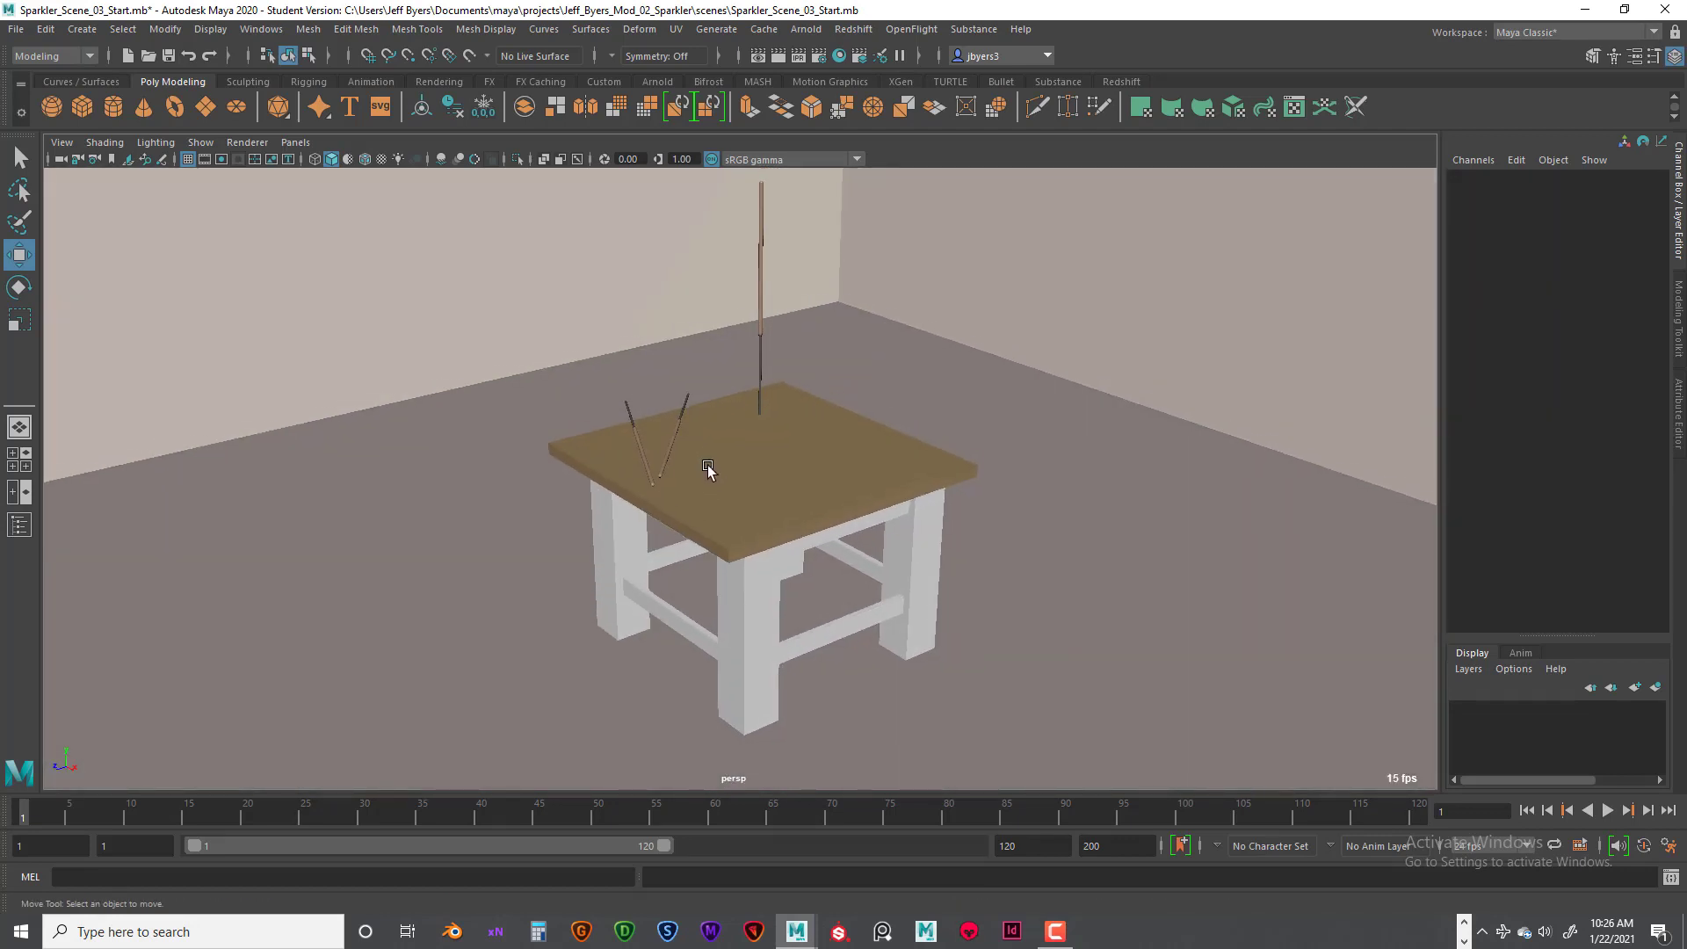